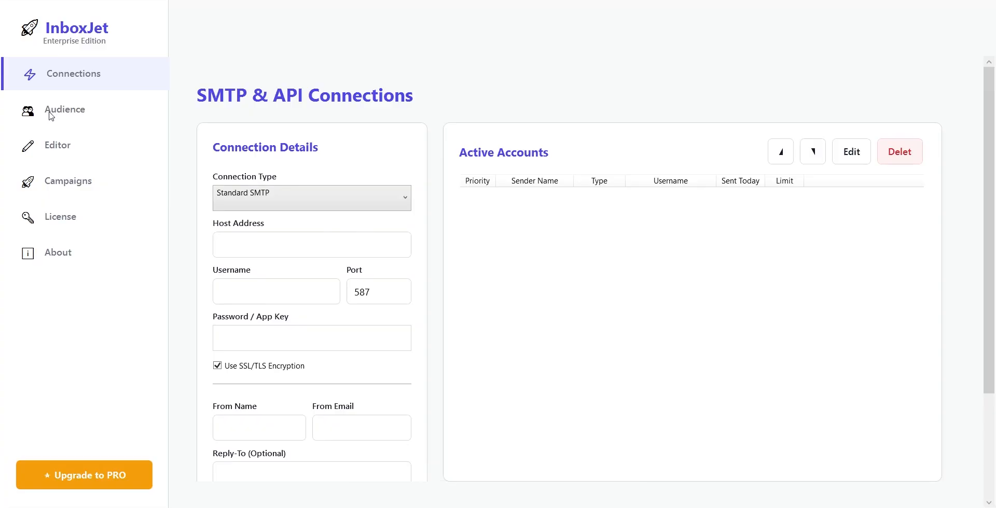
Look through the Audience, Editor, Campaigns, License and About pages, then review the connection type options under Connections
click(81, 110)
click(64, 154)
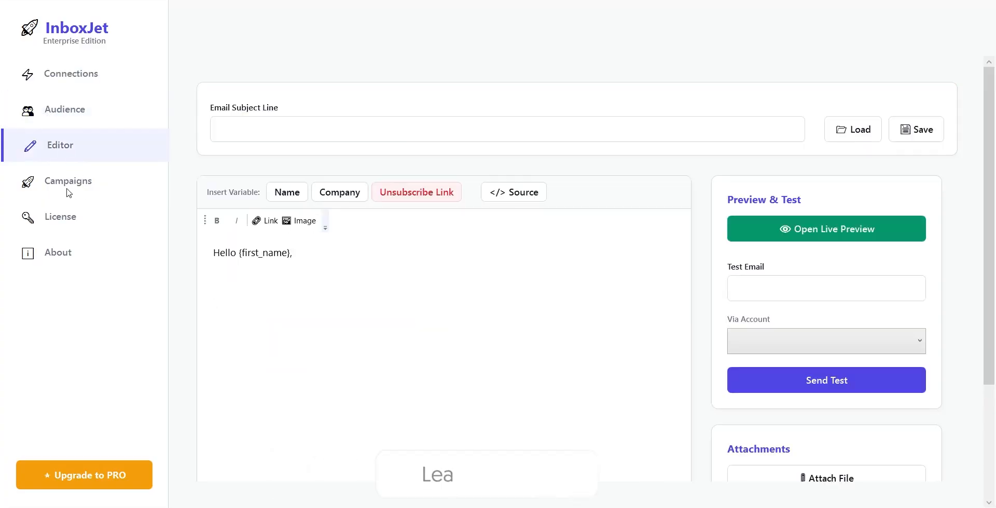
click(72, 193)
click(69, 223)
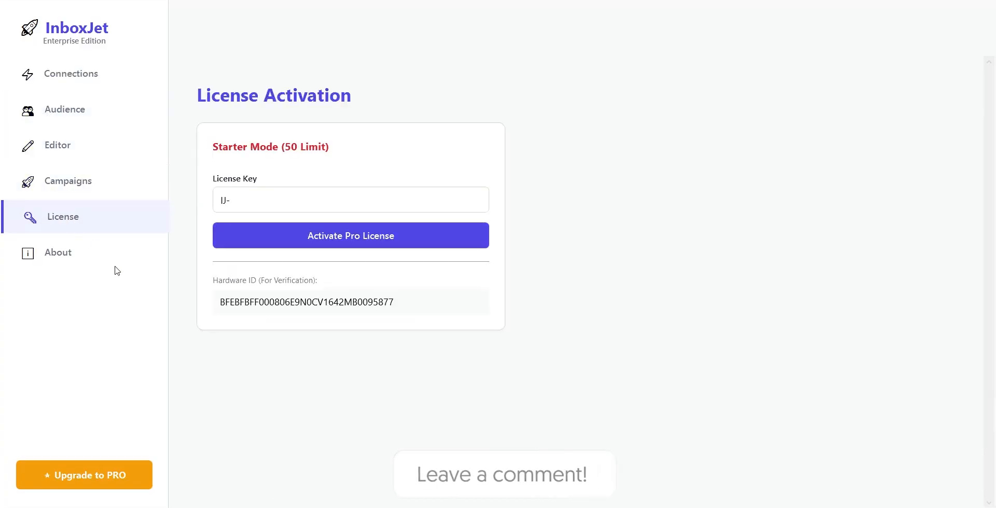
click(61, 257)
click(78, 73)
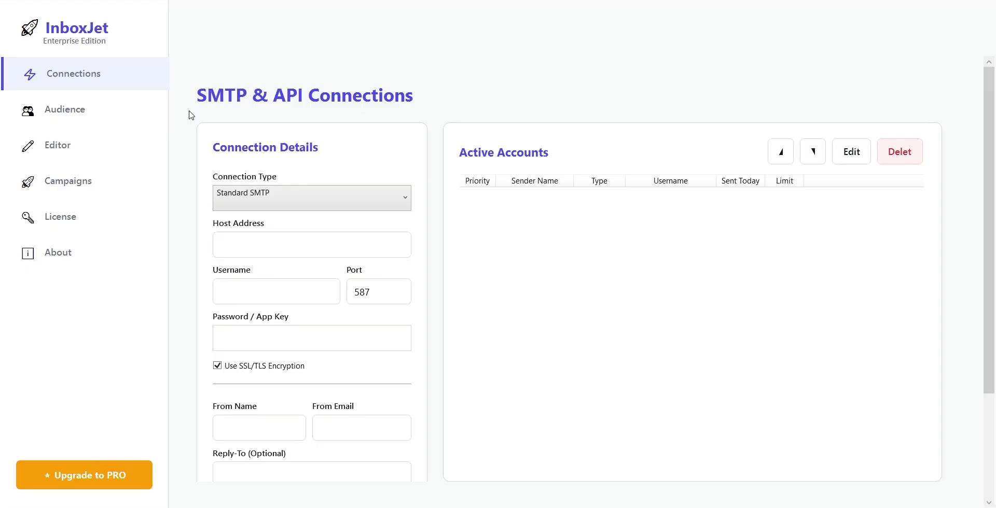
click(346, 208)
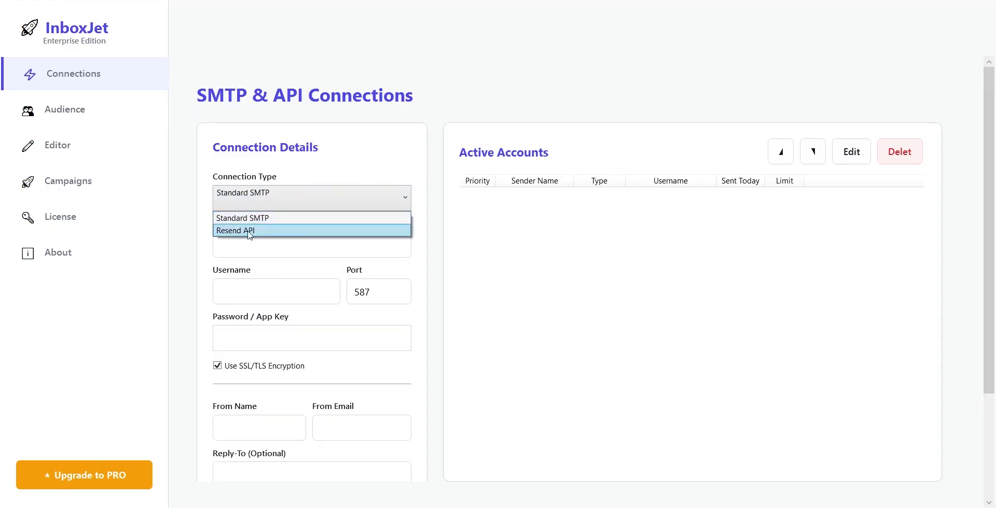
click(308, 161)
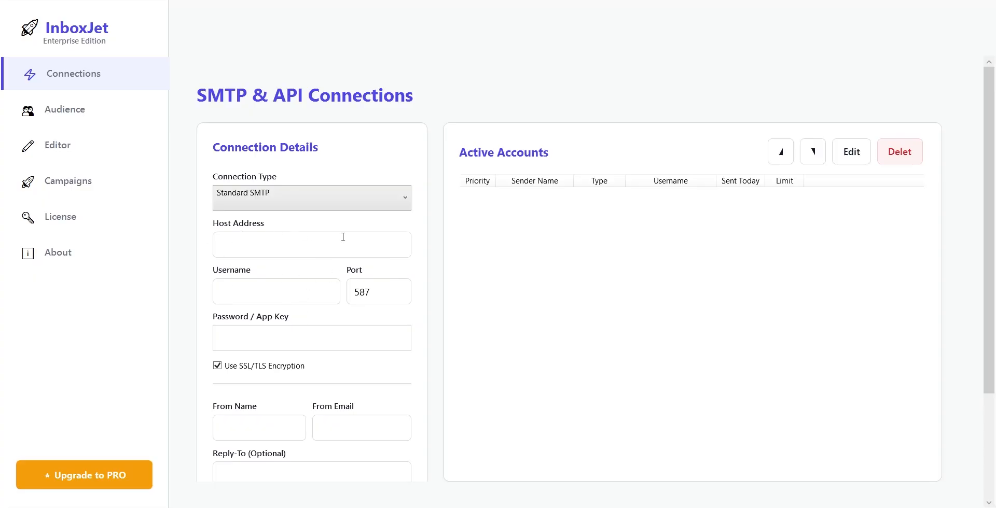
Copy smtp.gmail.com from the Gmail SMTP.txt Notepad file into the connection's host address
scroll(590, 441, down, 1)
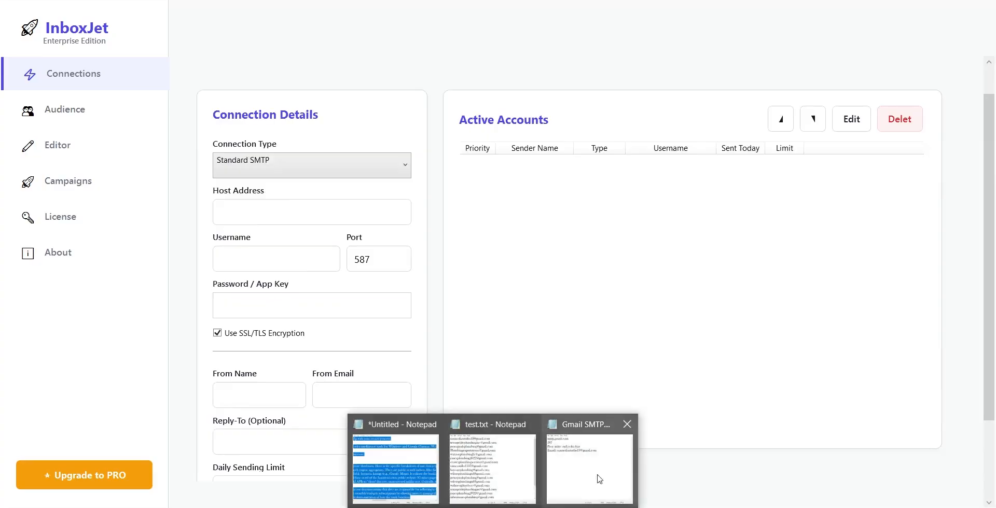
click(596, 477)
drag(458, 207, 583, 207)
right_click(555, 207)
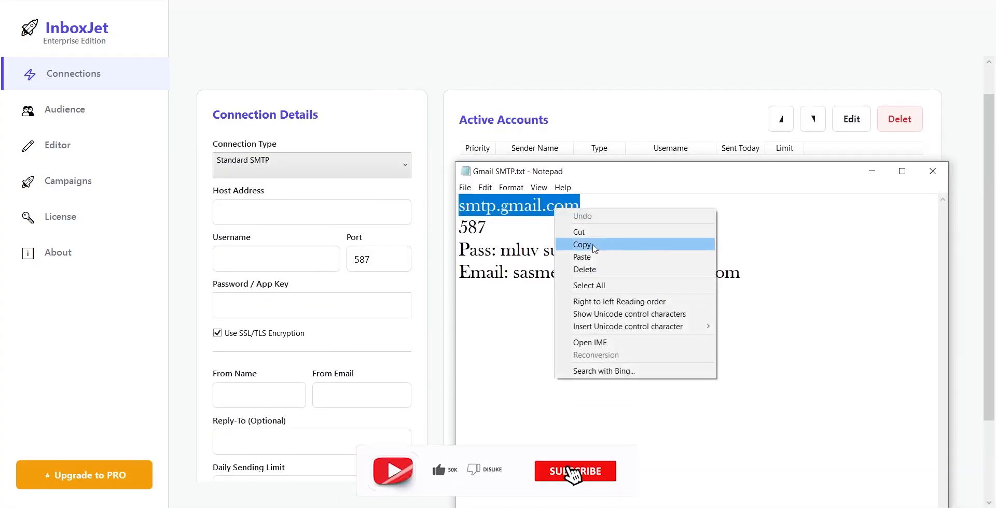
click(571, 246)
click(269, 210)
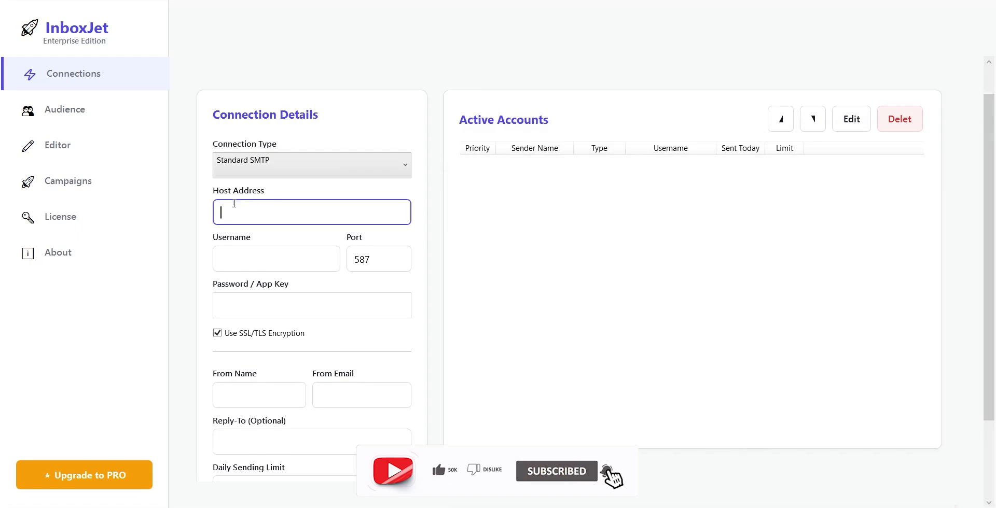
right_click(251, 211)
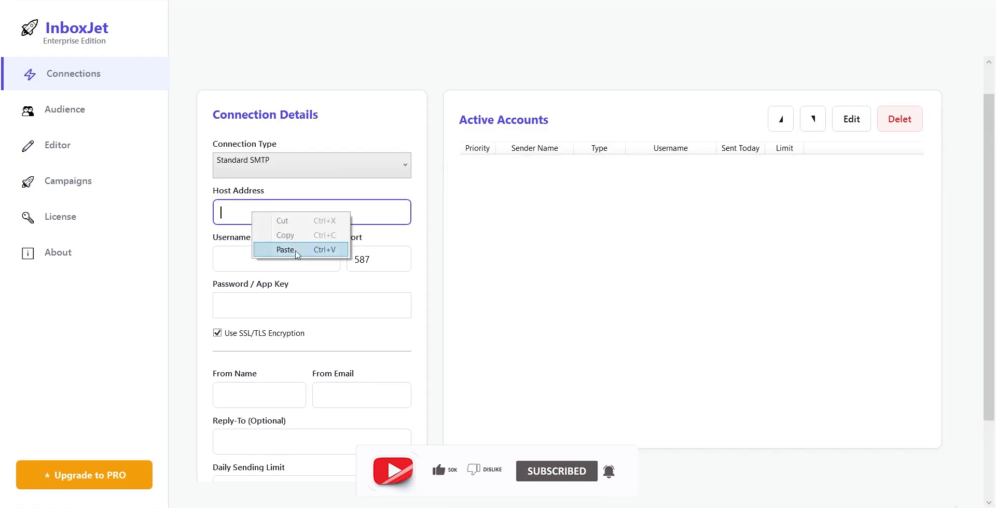
click(287, 250)
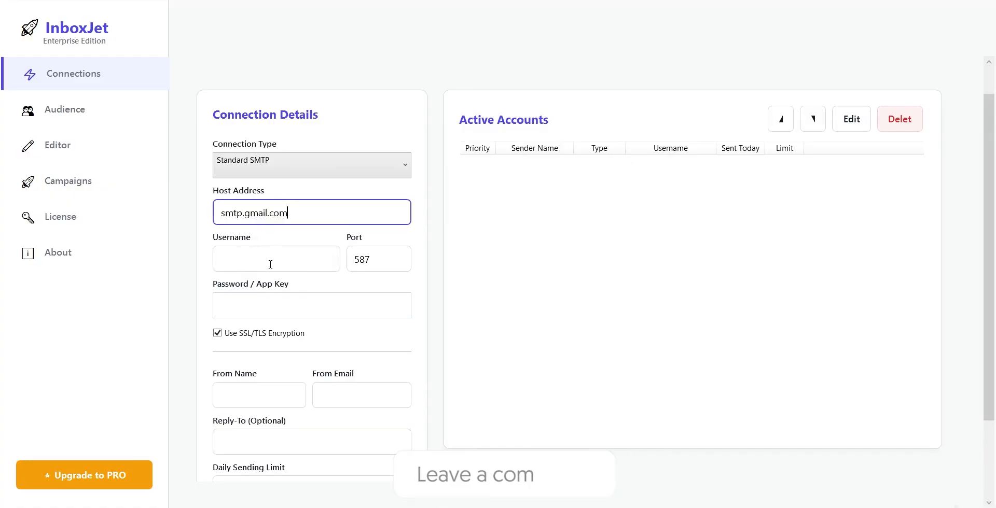
Copy the account's e-mail address from the Gmail SMTP.txt Notepad file into the connection's username
click(269, 260)
mouse_move(493, 507)
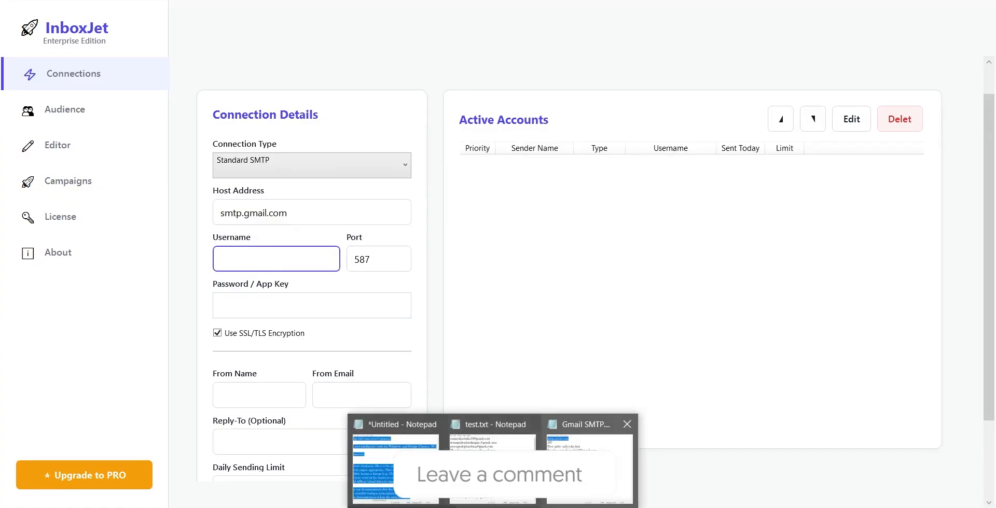
click(589, 461)
drag(515, 275, 749, 275)
right_click(678, 280)
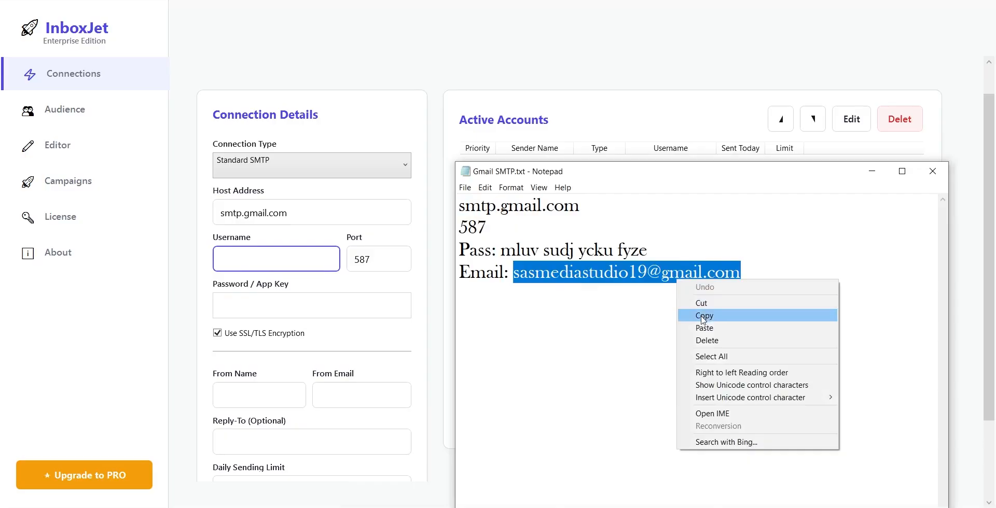
click(701, 317)
click(262, 254)
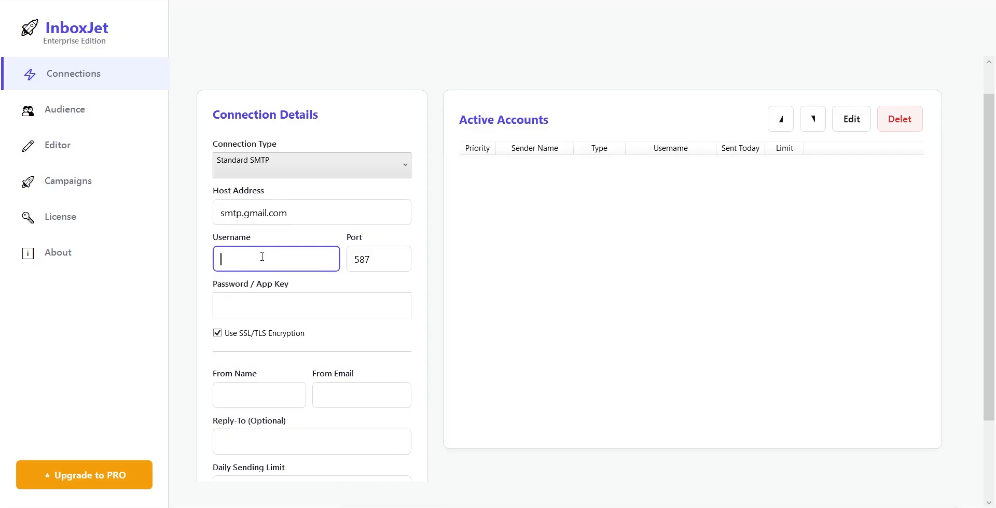
right_click(262, 258)
click(289, 294)
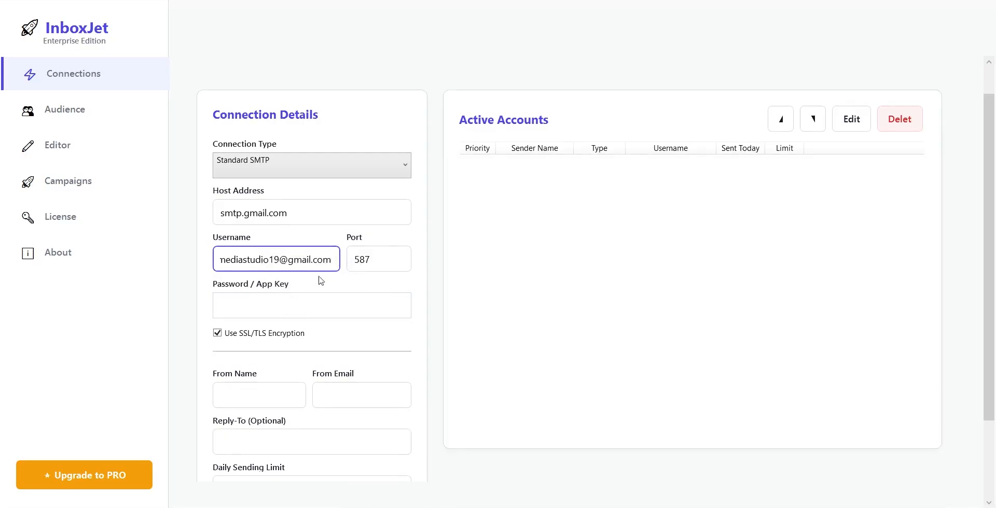
Copy the app password from the Gmail SMTP.txt Notepad file into the connection's Password / App Key field
key(Tab)
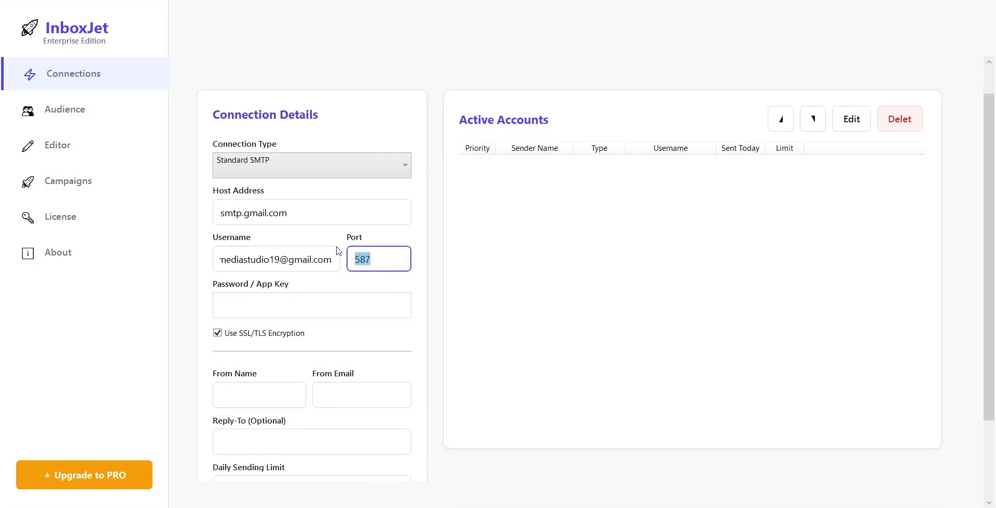
click(363, 284)
click(267, 300)
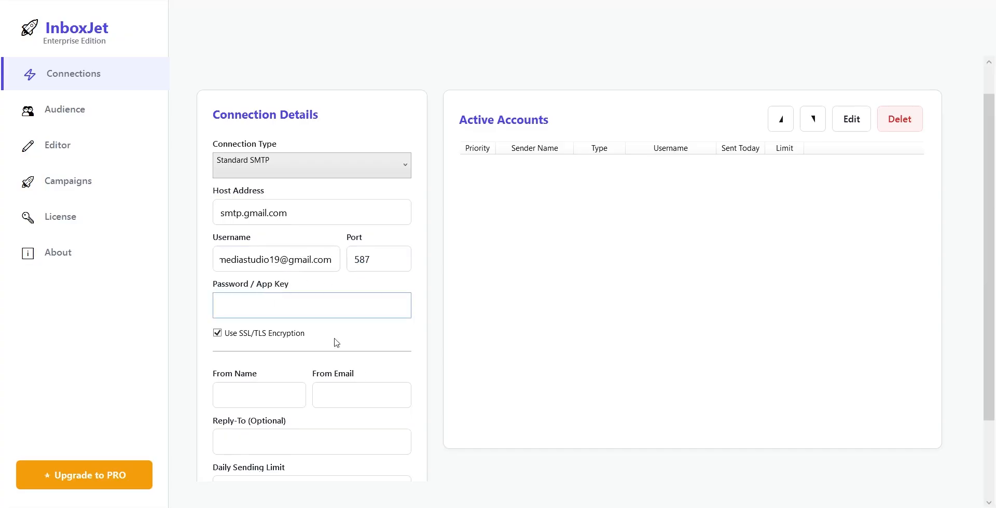
click(477, 506)
click(583, 483)
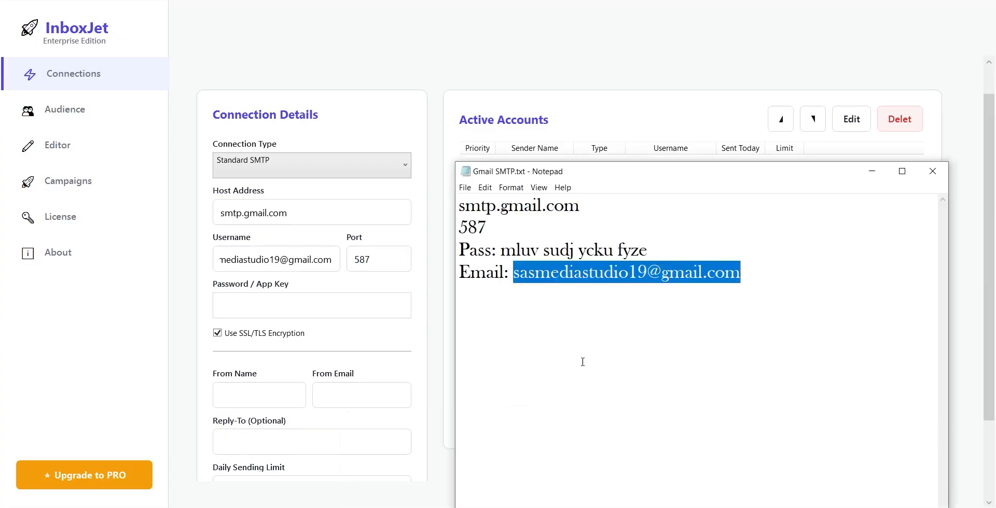
drag(502, 254, 645, 254)
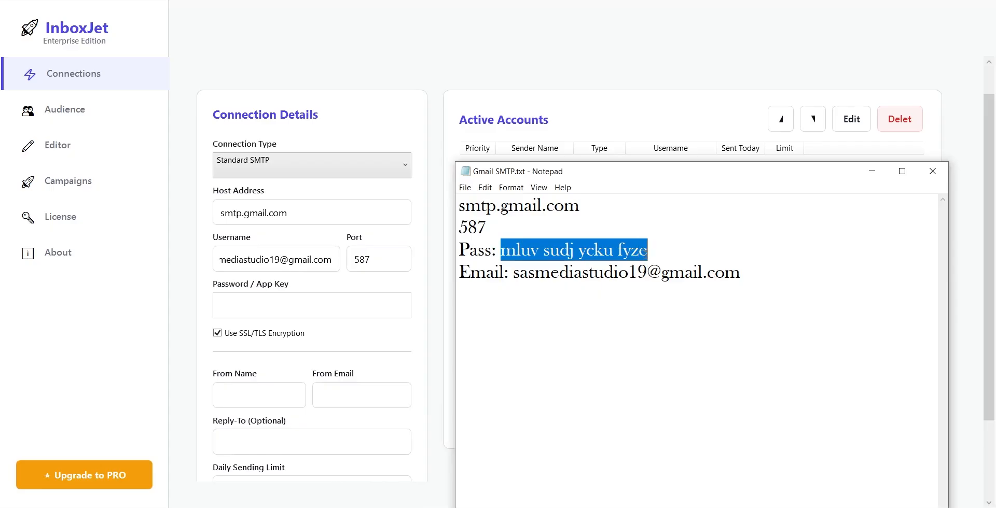
right_click(611, 252)
click(631, 290)
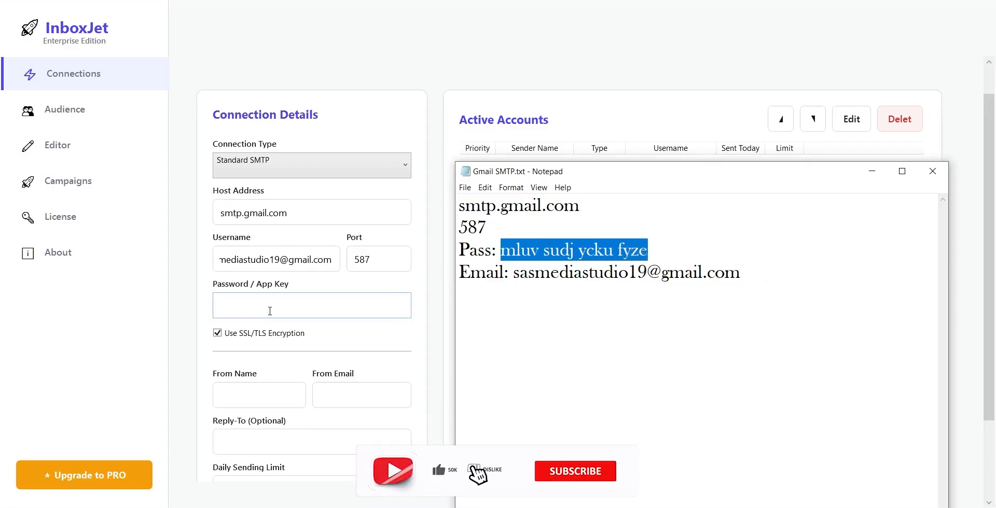
click(269, 309)
right_click(269, 309)
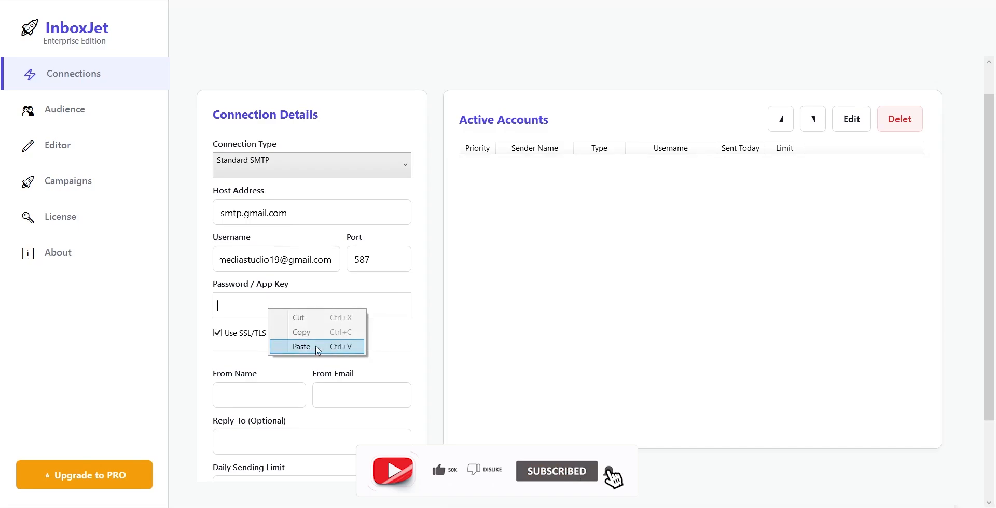
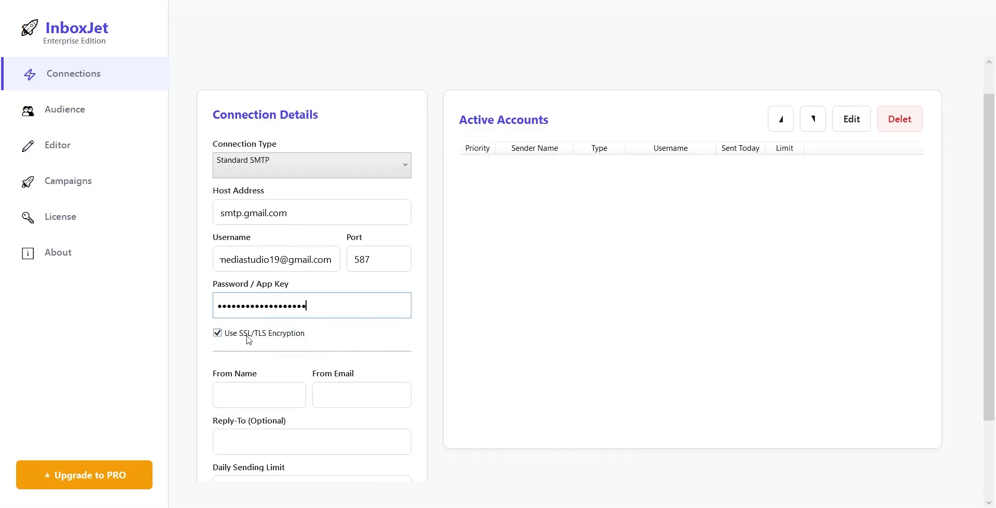
Leave SSL/TLS encryption enabled and set the From Name to Smartivate
click(337, 333)
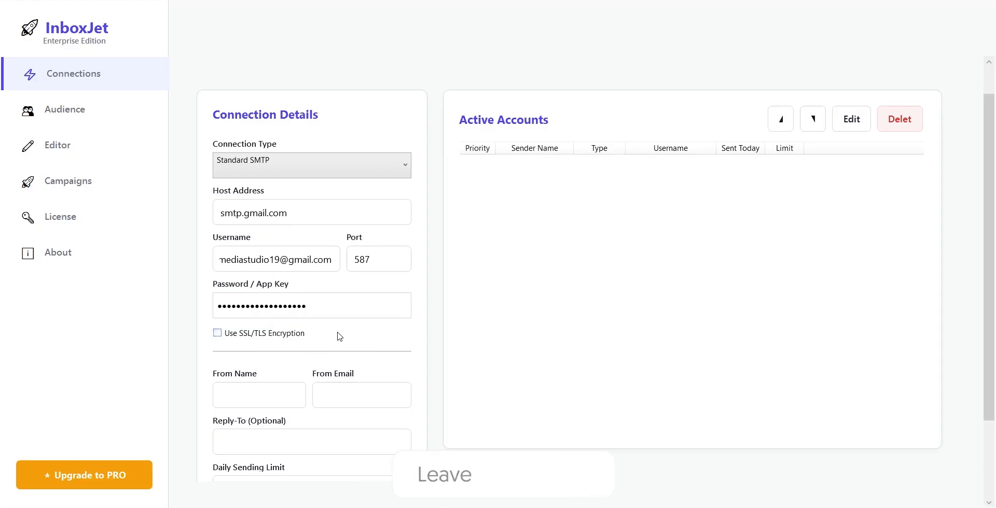
click(337, 333)
scroll(337, 333, down, 2)
click(240, 338)
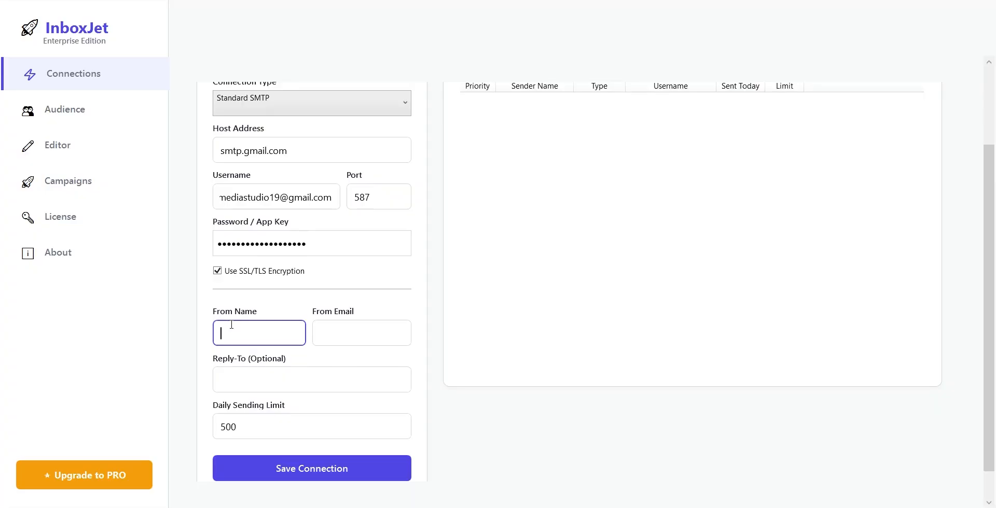
text(artivate)
Copy the username's e-mail address into the From Email field
click(290, 191)
key(ctrl+a)
key(ctrl+c)
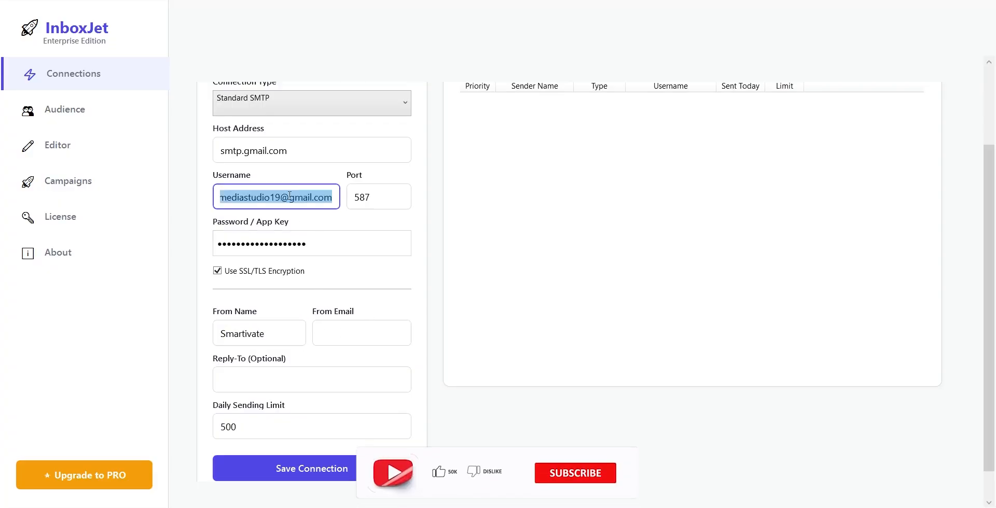
right_click(338, 329)
click(386, 365)
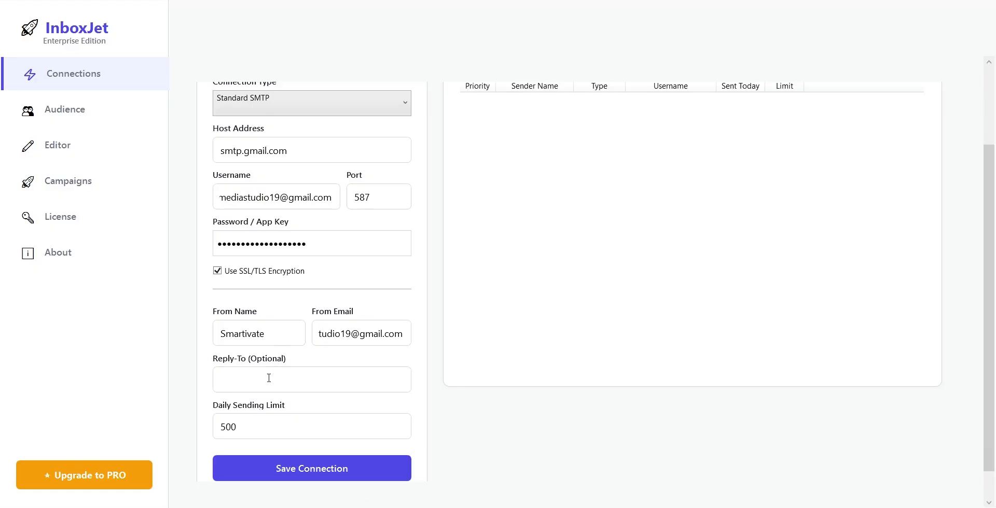
click(270, 378)
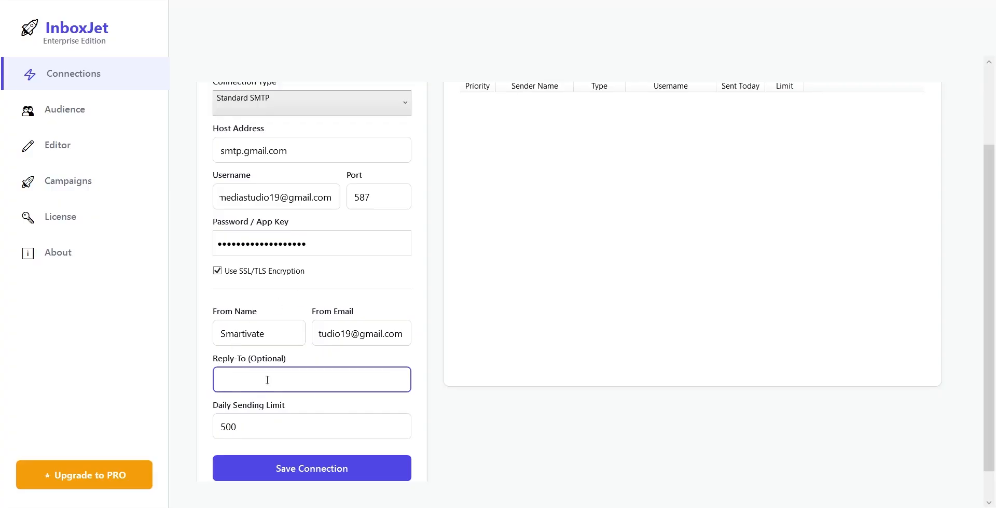
scroll(313, 393, down, 1)
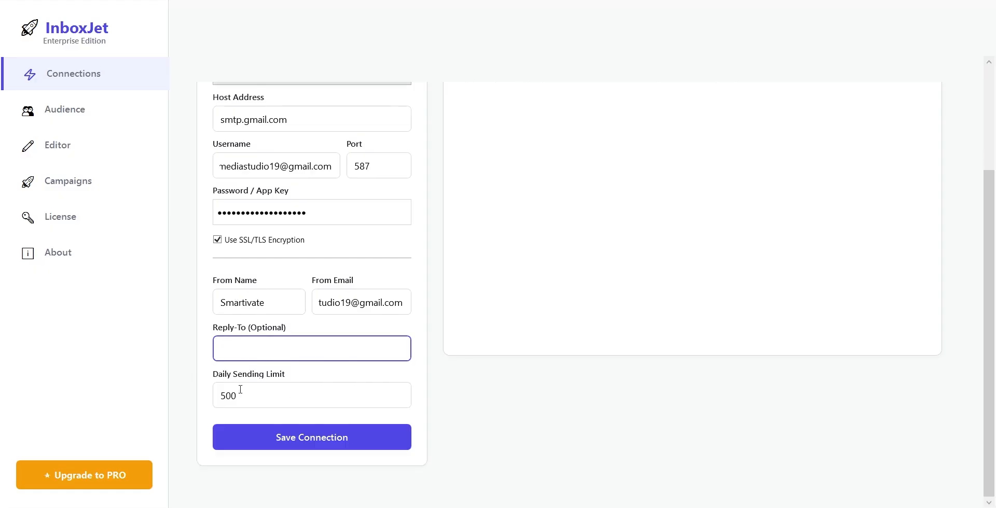
click(215, 379)
scroll(305, 381, up, 1)
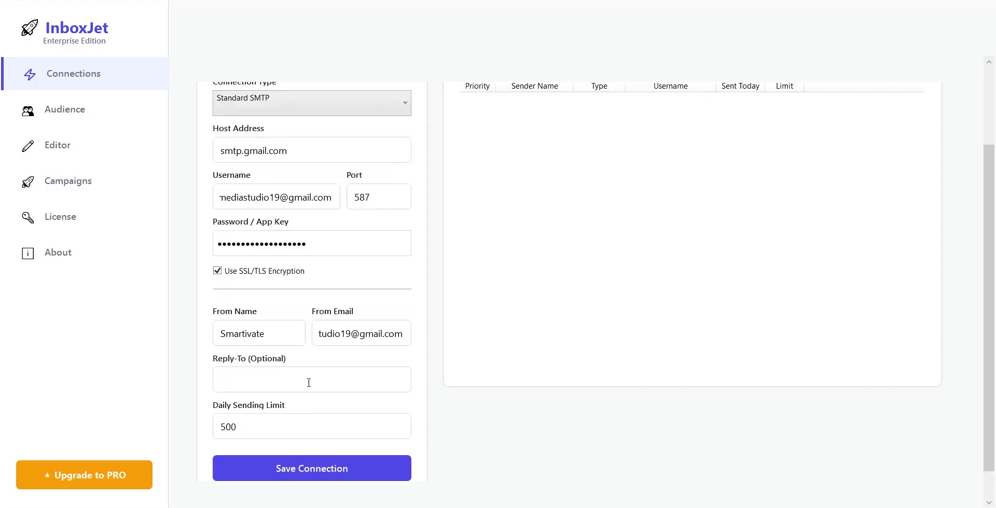
scroll(290, 383, down, 1)
scroll(276, 383, up, 2)
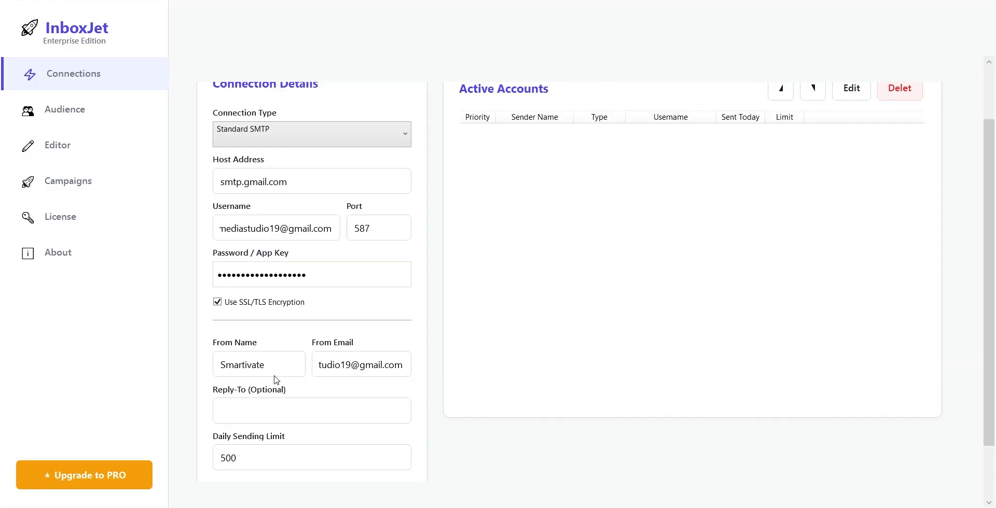
double_click(259, 458)
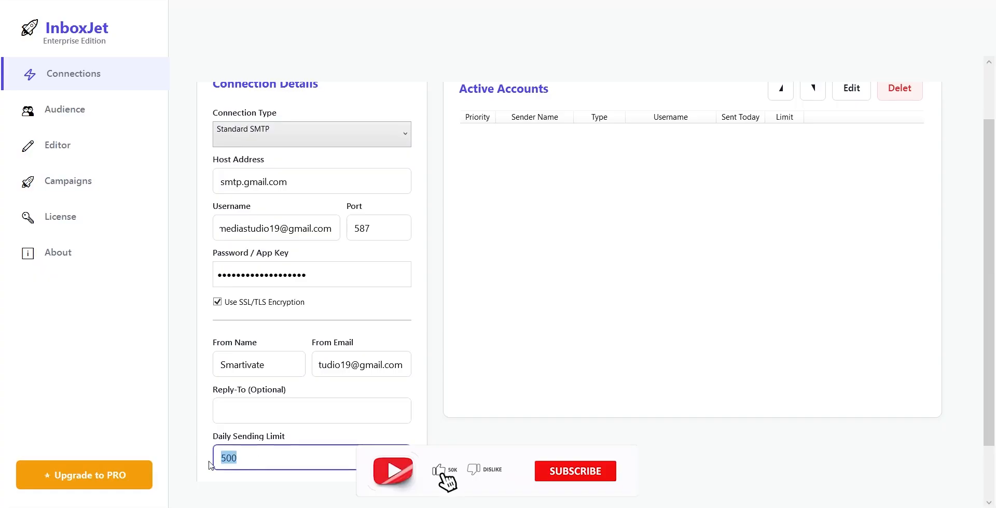
click(258, 458)
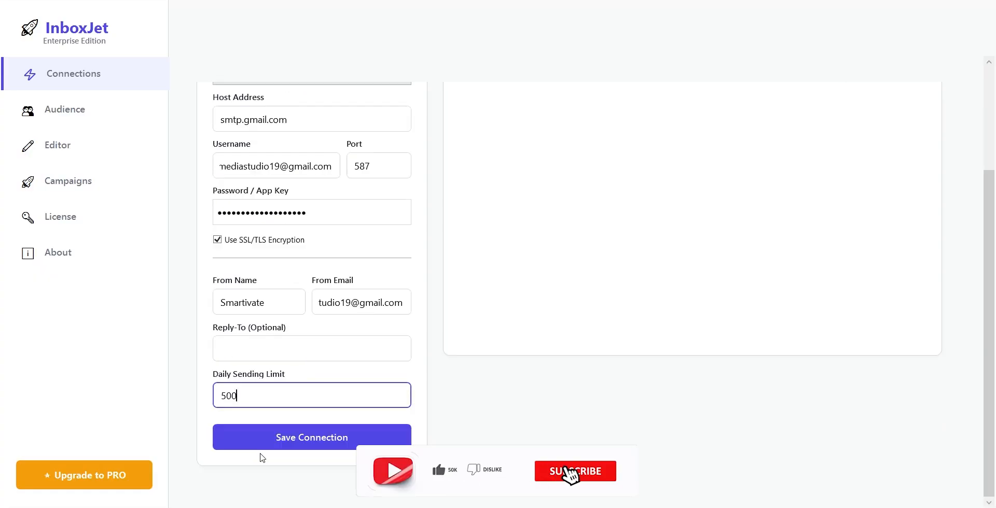
scroll(259, 459, down, 2)
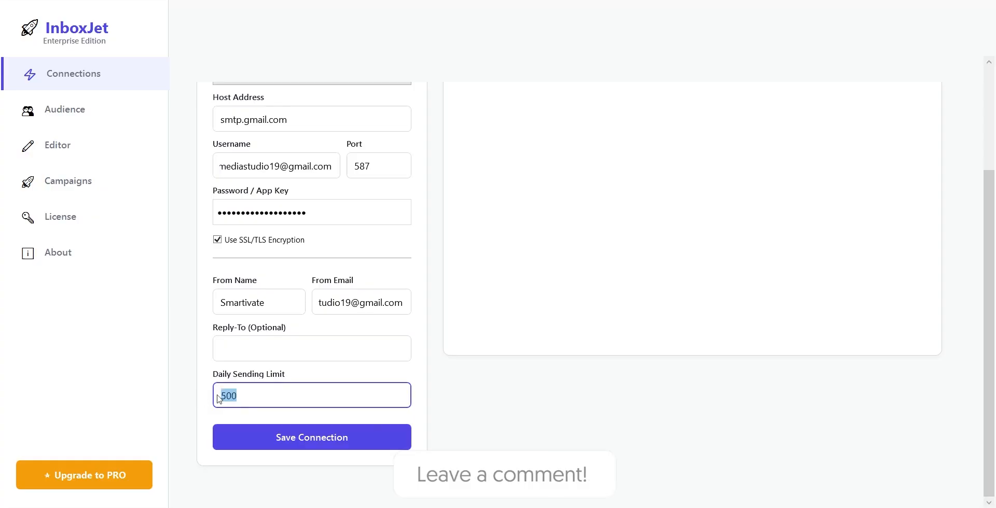
text(2000)
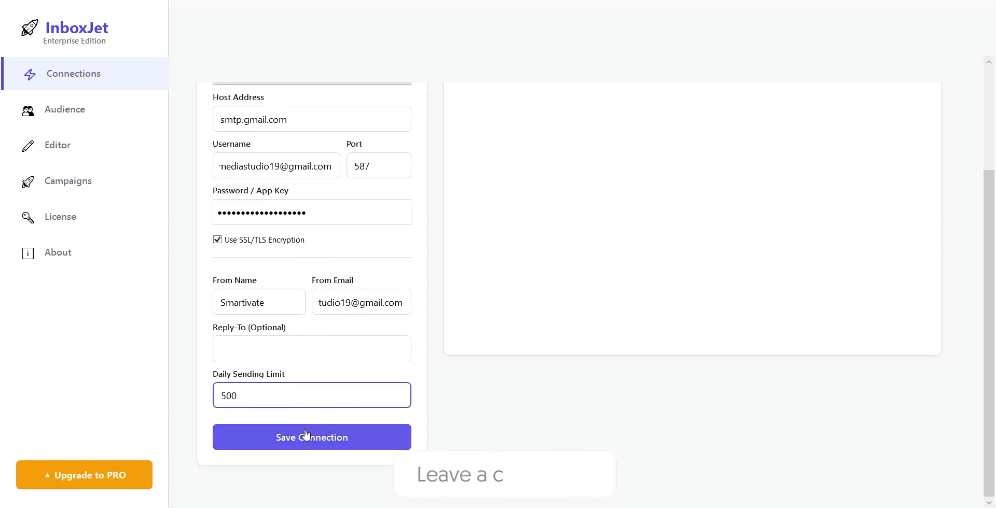
Save the SMTP connection and dismiss the confirmation message
click(332, 441)
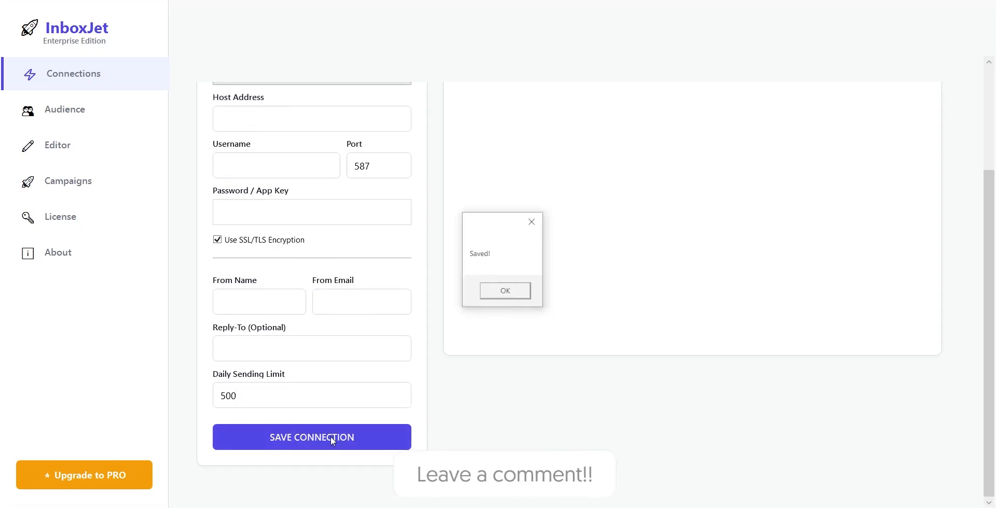
click(506, 292)
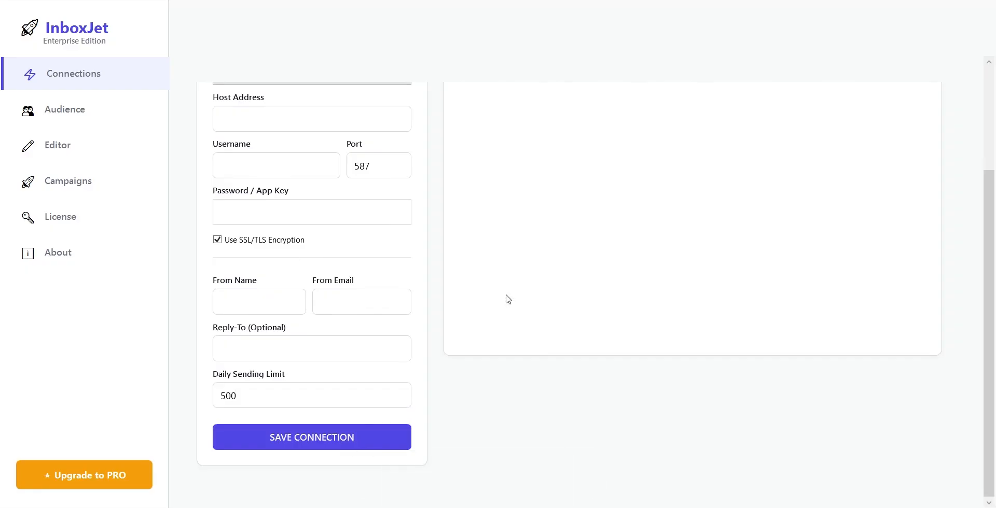
Widen the Type column of the Active Accounts table to check the saved account's connection type
scroll(966, 348, up, 2)
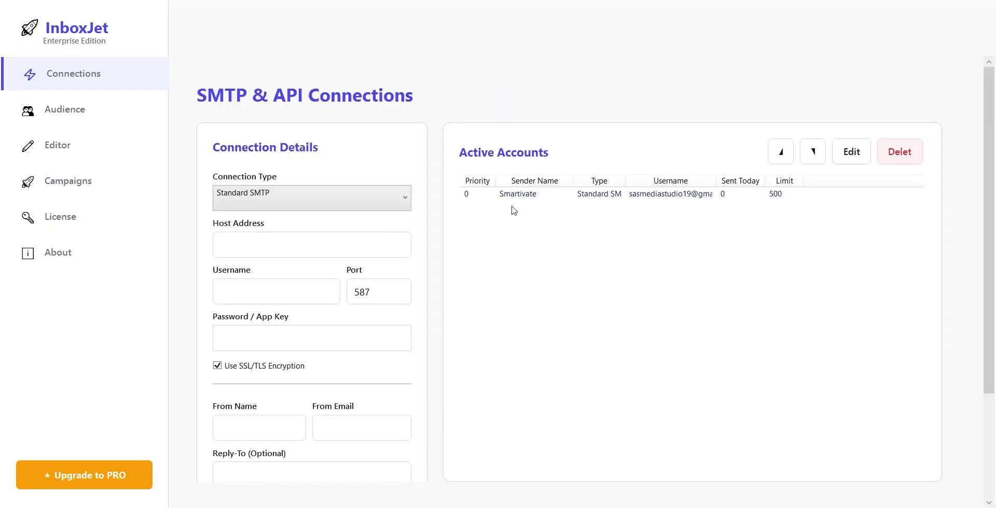
click(466, 198)
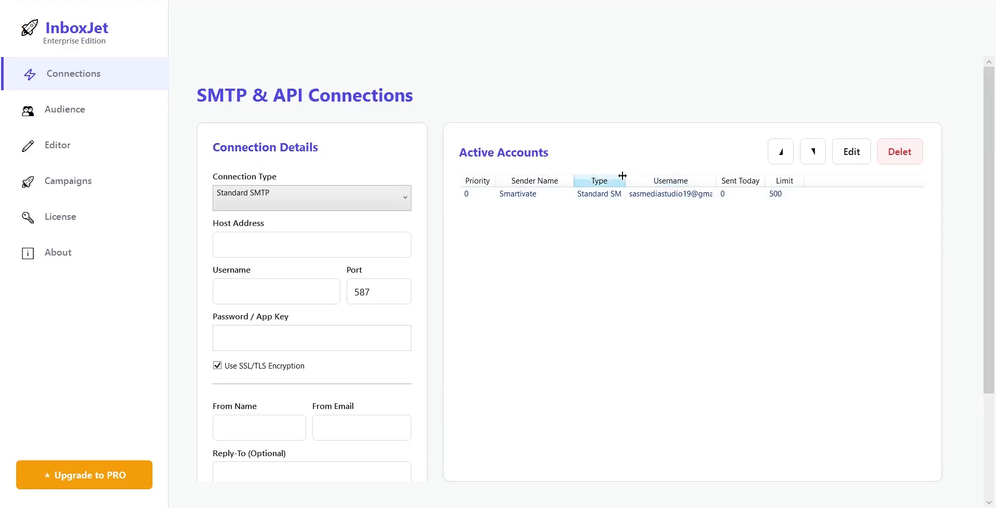
drag(624, 176, 647, 179)
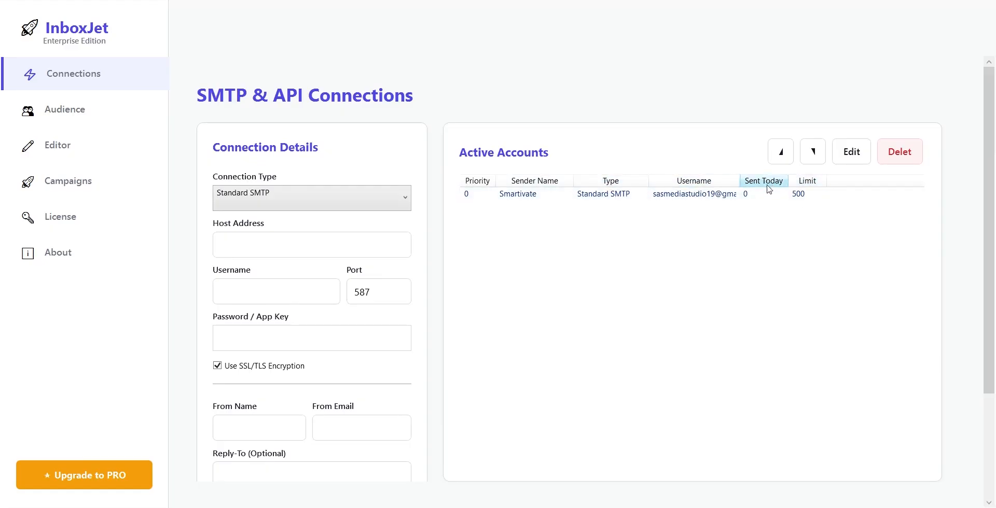
click(756, 199)
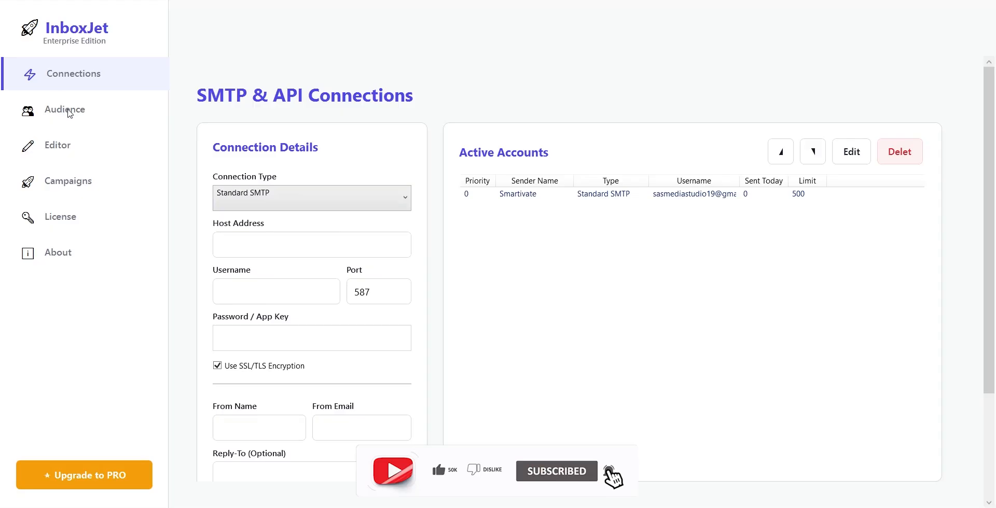
Go to Audience management and set the import's Target Group Name to Website Services
click(67, 114)
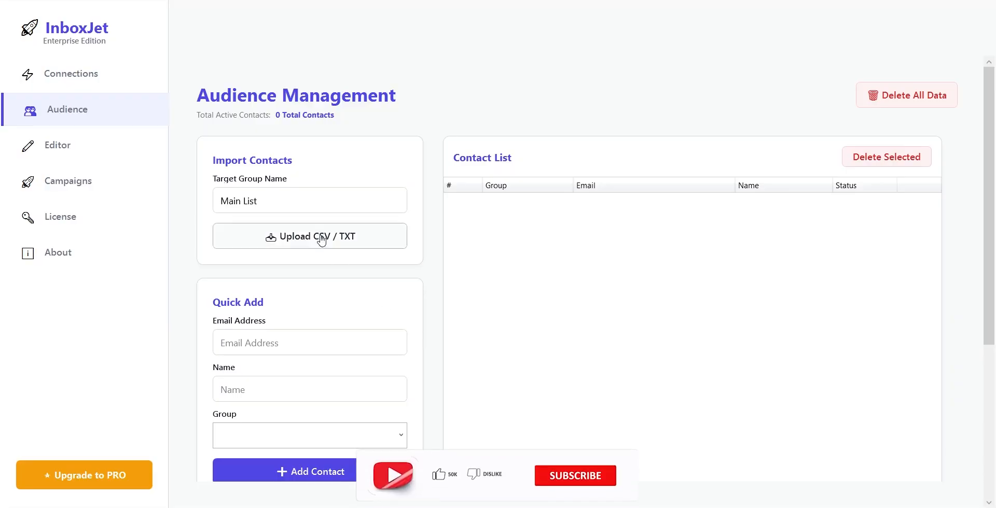
click(292, 203)
drag(292, 203, 129, 205)
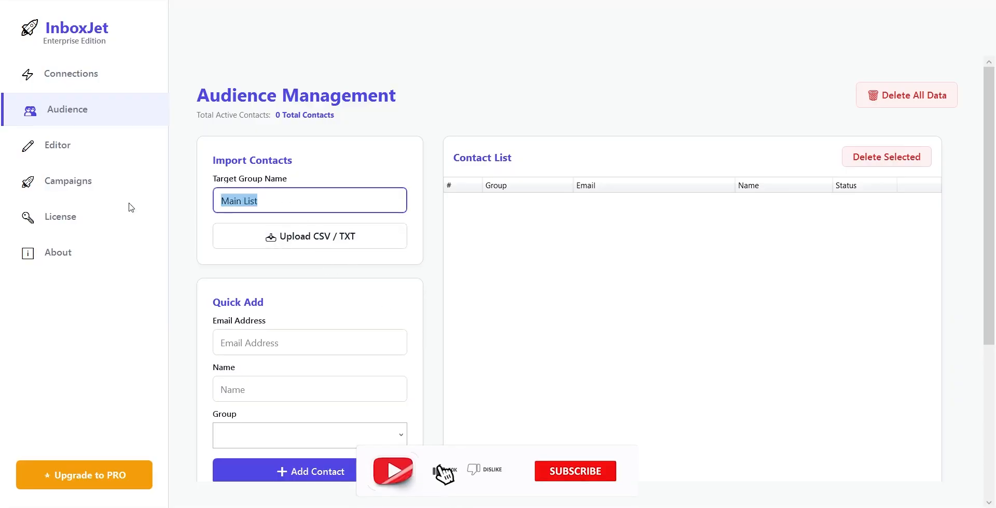
text(Website Services)
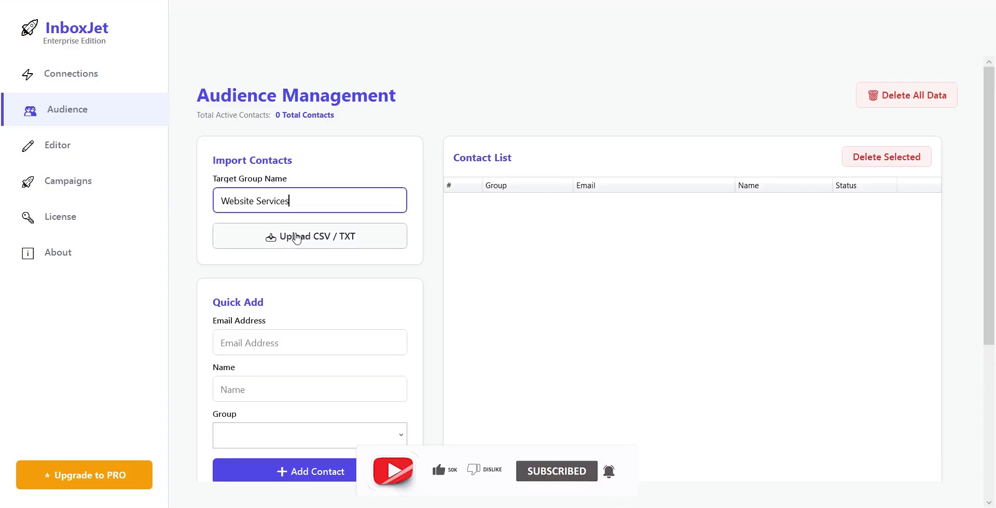
Start a contact file upload, locate test.txt on the Desktop and open it in Notepad for viewing
click(294, 242)
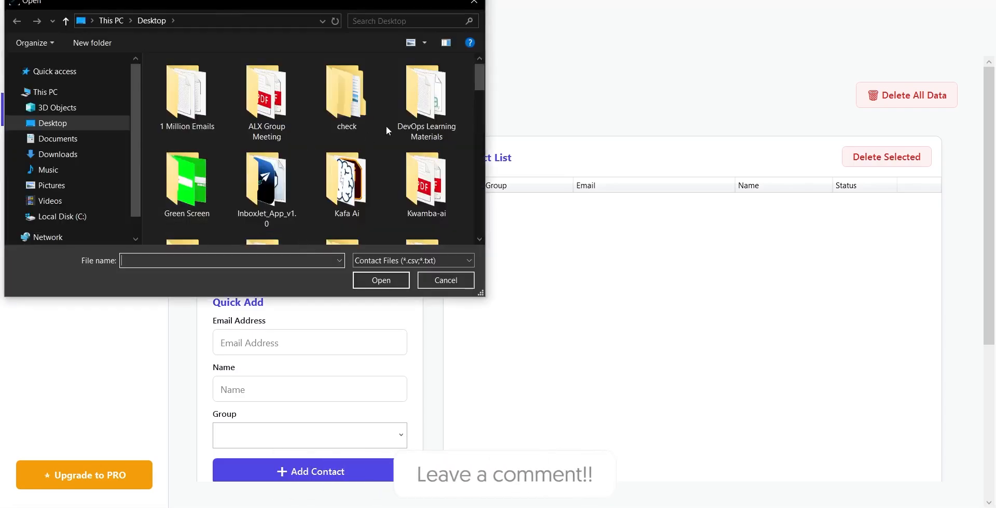
drag(478, 78, 478, 207)
click(270, 184)
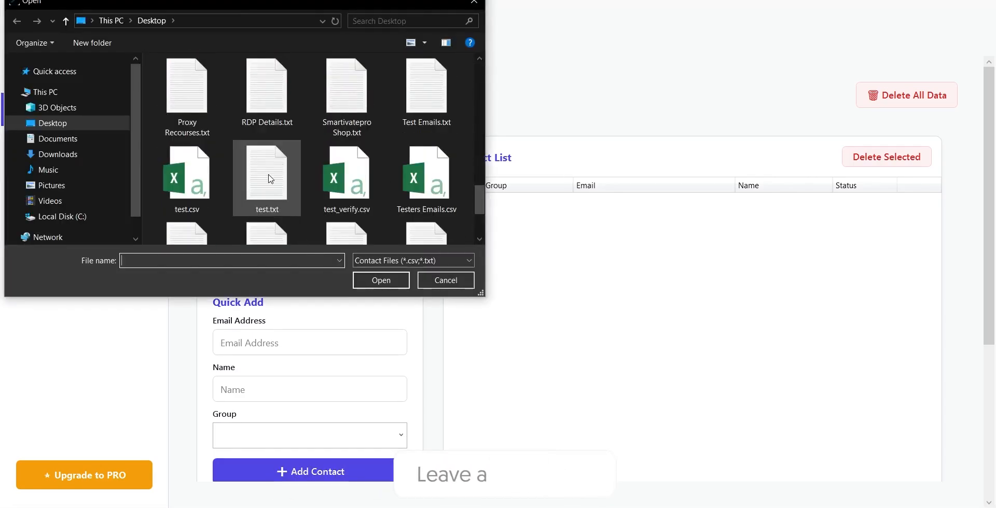
right_click(269, 173)
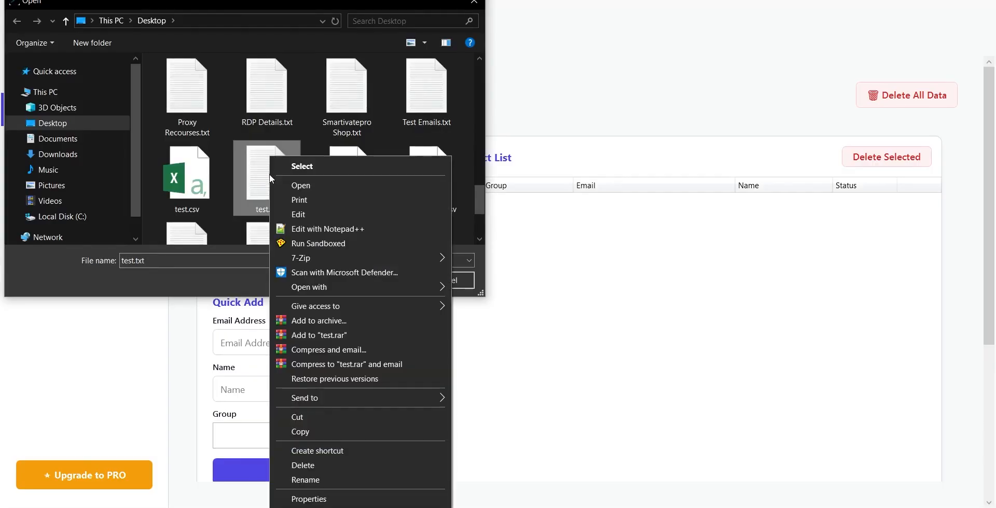
click(309, 187)
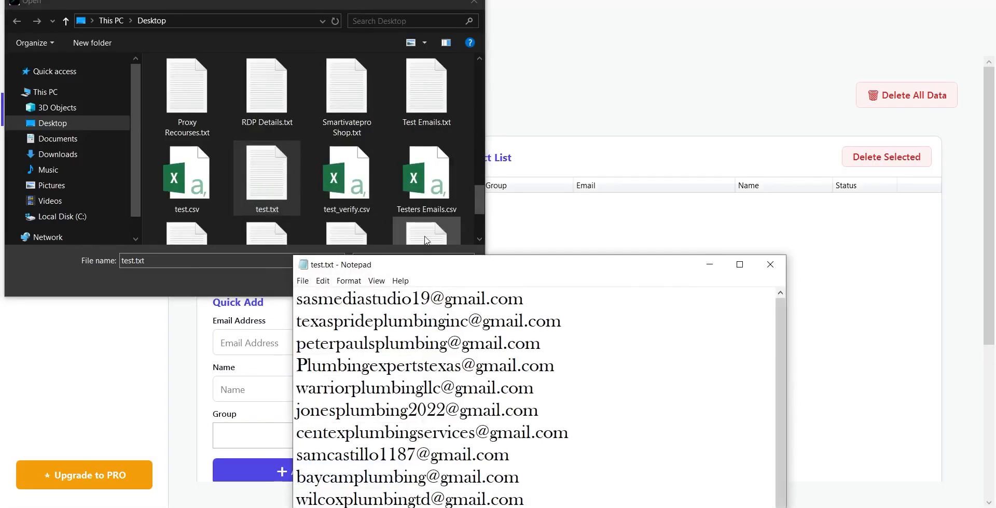
drag(439, 255, 409, 28)
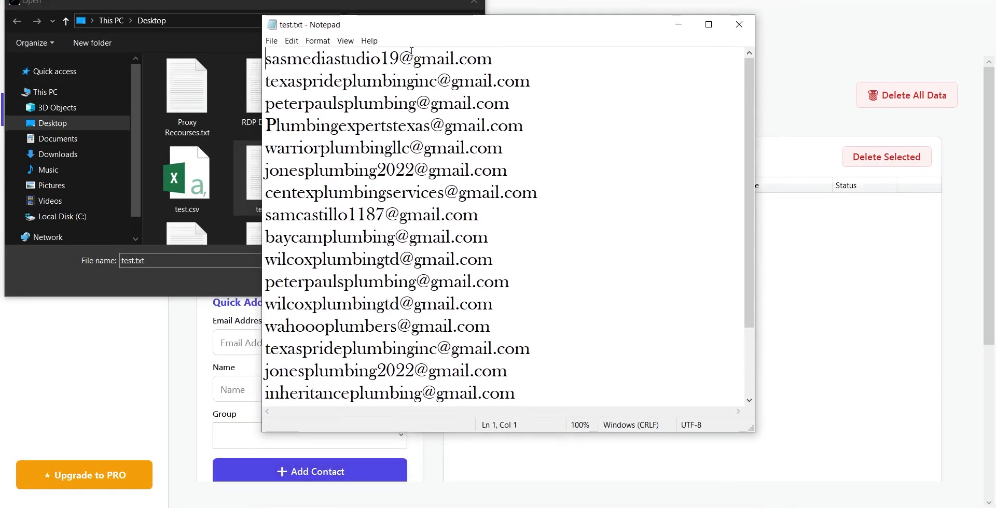
Examine the first and last e-mail addresses listed in test.txt, then close the file
drag(504, 59, 266, 59)
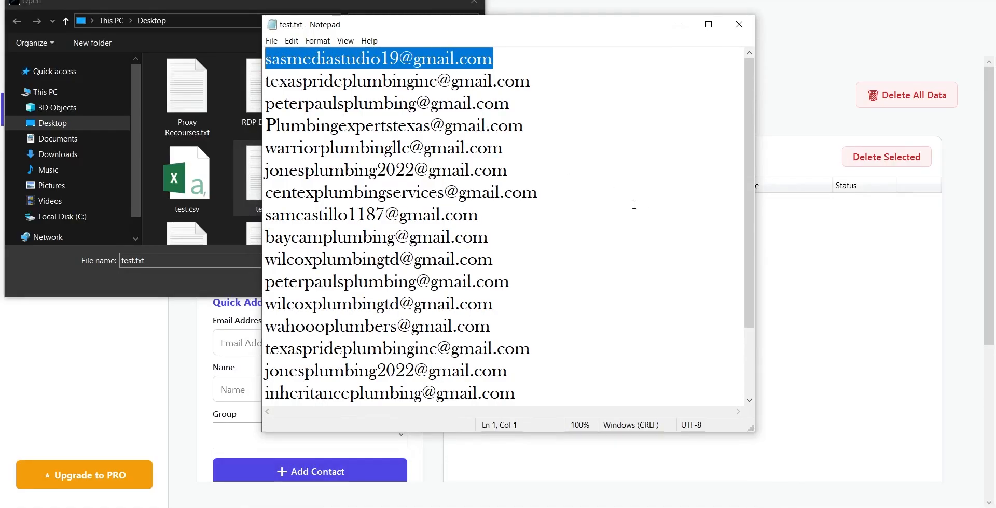
scroll(634, 204, down, 1)
drag(476, 395, 265, 394)
scroll(493, 207, up, 2)
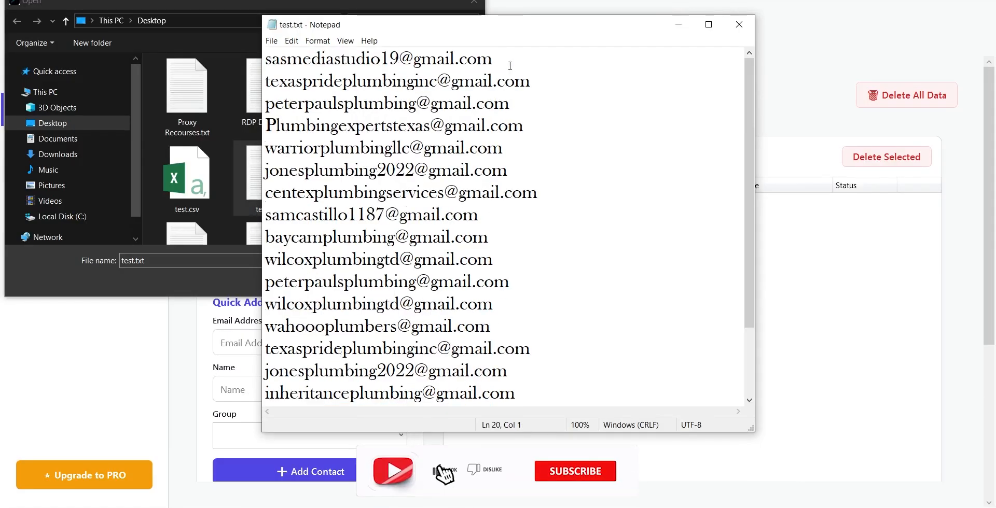
drag(509, 66, 222, 26)
scroll(472, 219, down, 2)
drag(478, 391, 264, 388)
scroll(504, 228, up, 2)
click(739, 24)
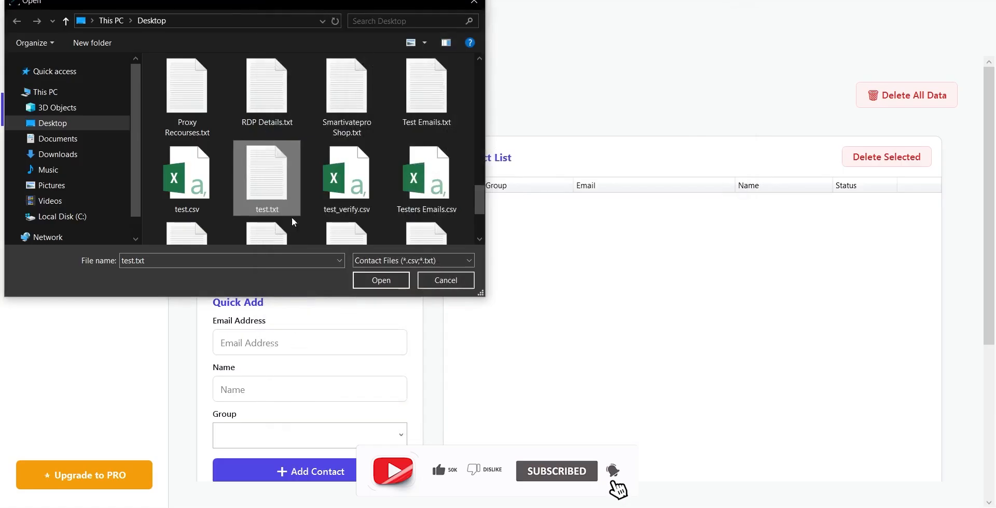
Import test.txt into the Website Services group and dismiss the import confirmation
click(376, 282)
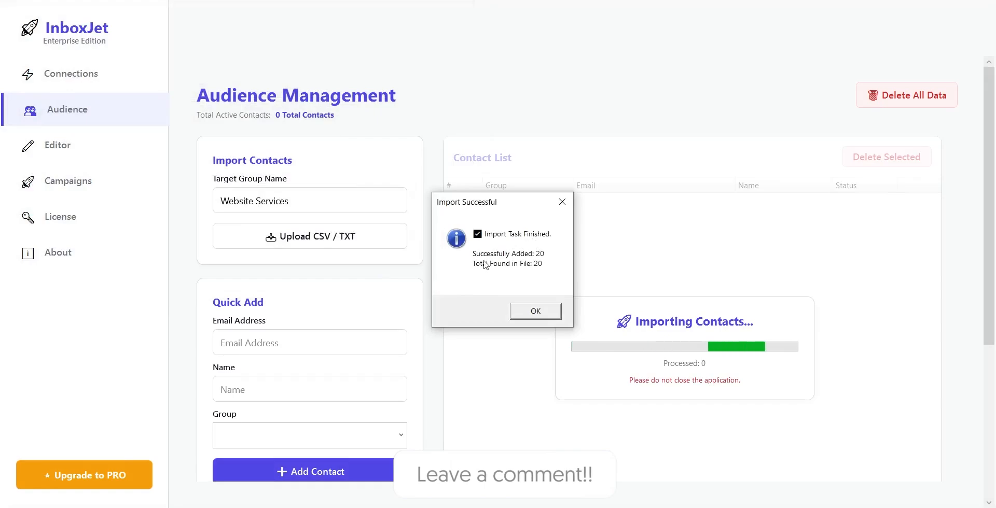
click(521, 313)
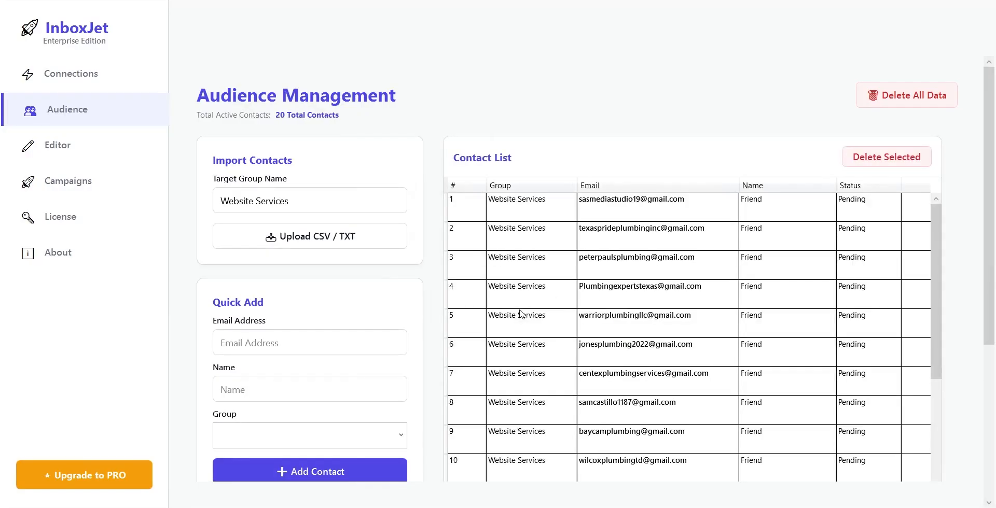
Review the imported contacts in the Contact List, including their group, name and status columns
drag(935, 303, 938, 218)
click(520, 187)
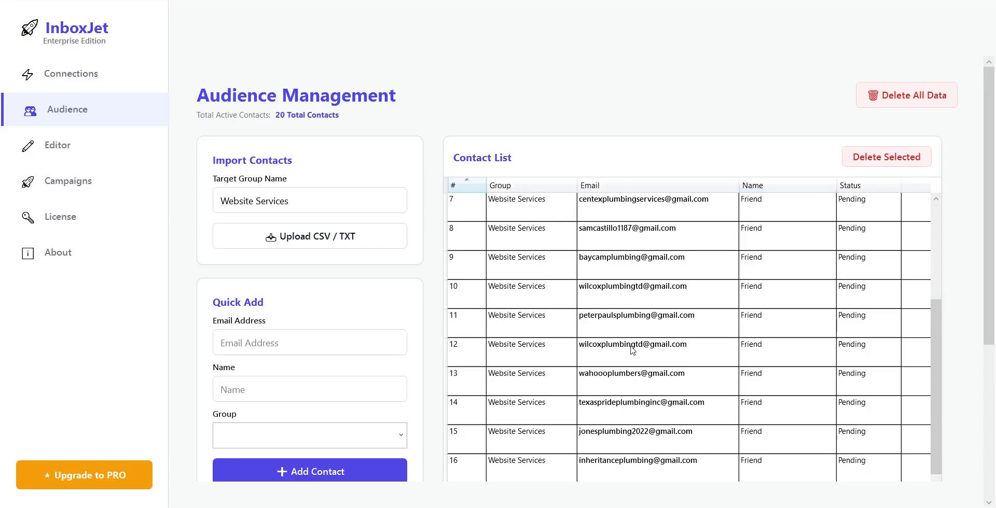
click(637, 402)
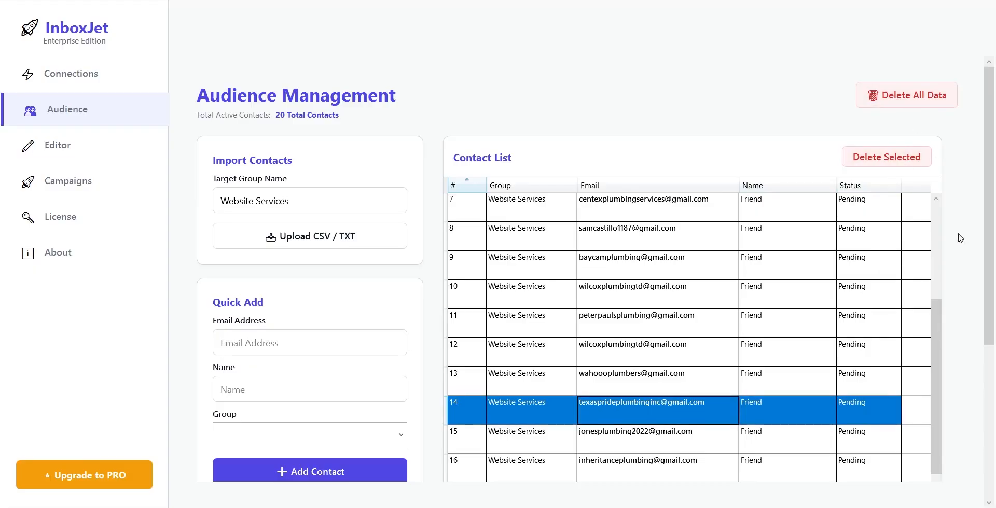
scroll(959, 237, down, 5)
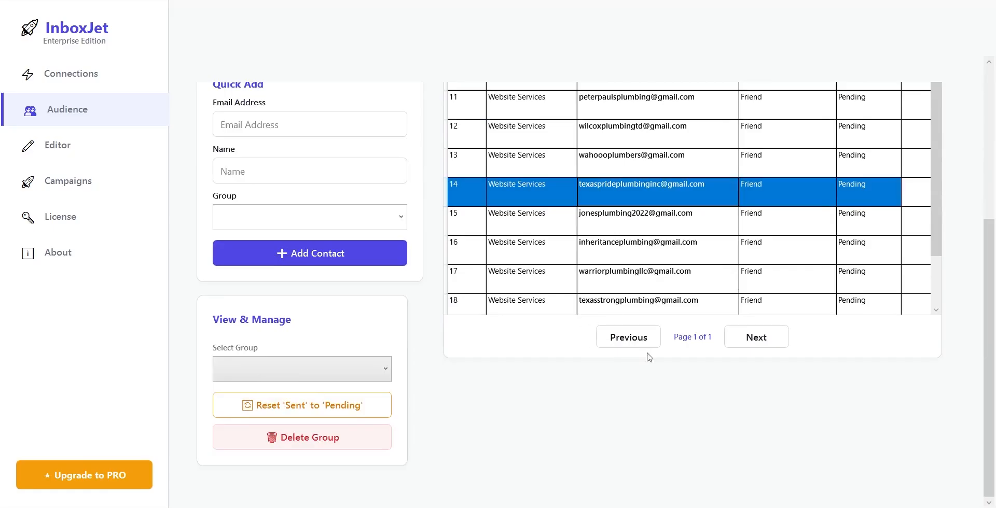
scroll(778, 316, up, 5)
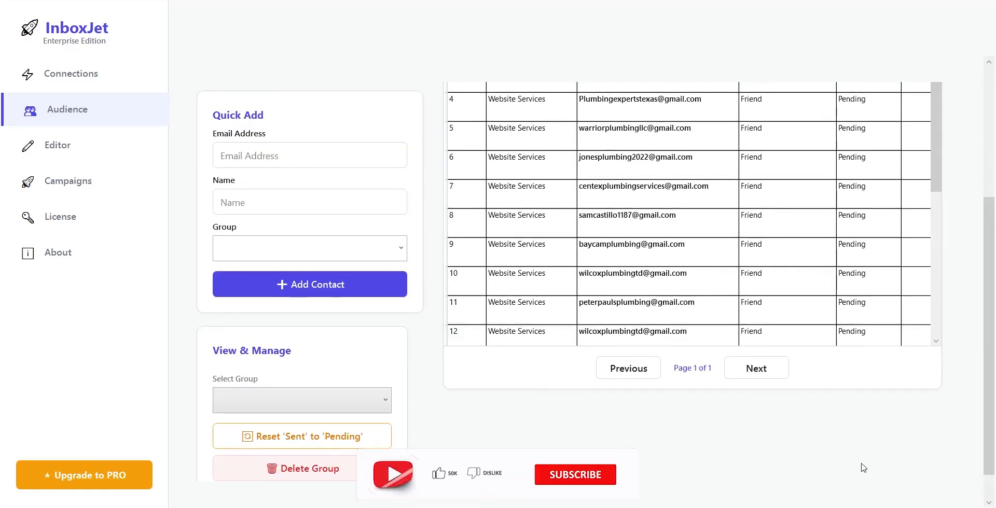
scroll(863, 467, up, 3)
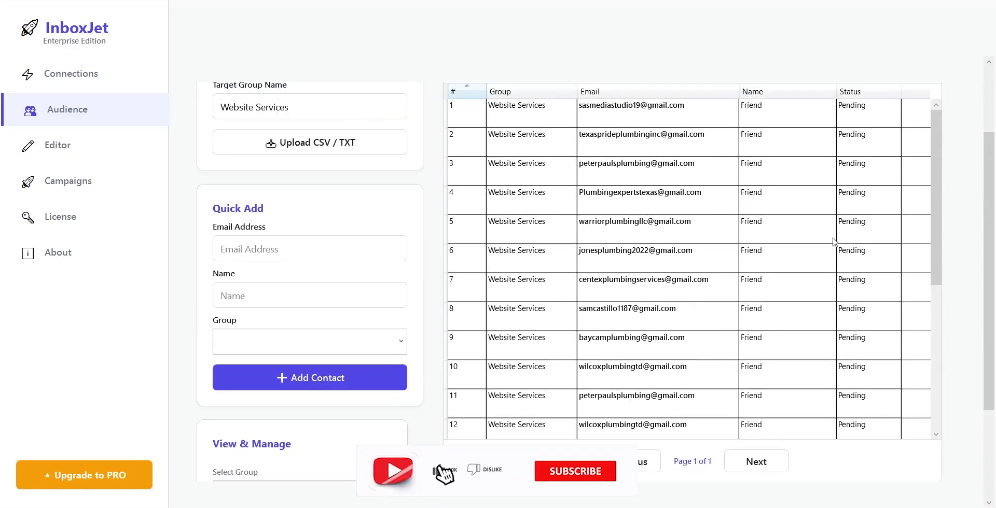
scroll(879, 303, down, 1)
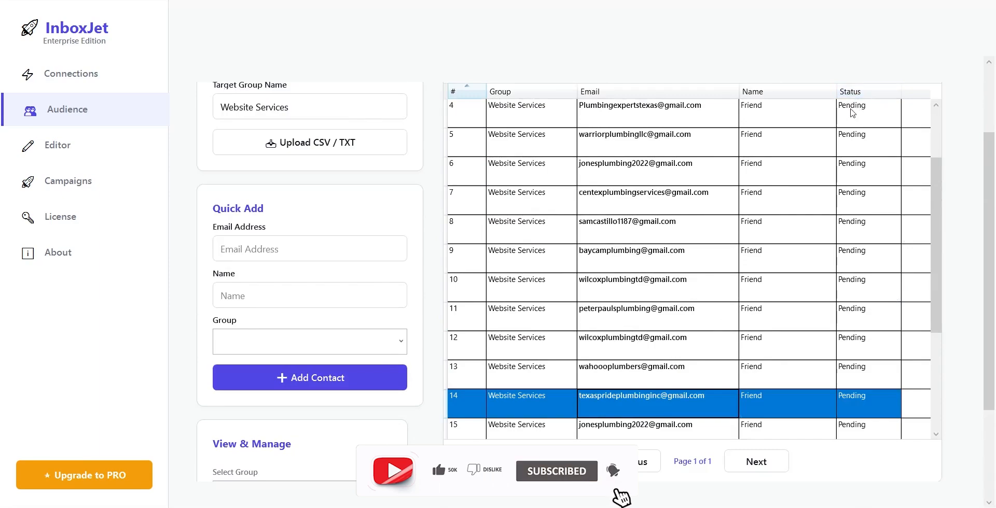
drag(927, 333, 929, 428)
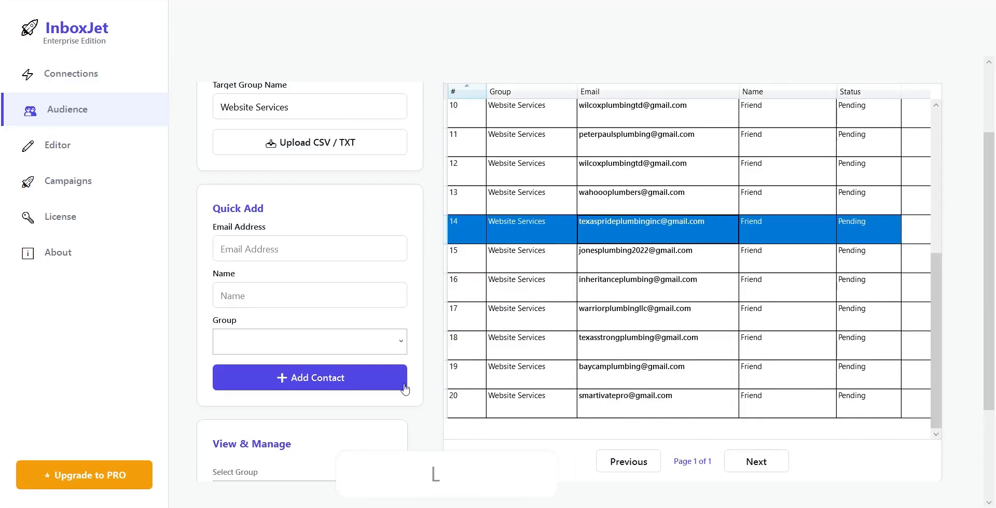
Select the Website Services group under View & Manage
scroll(829, 259, down, 2)
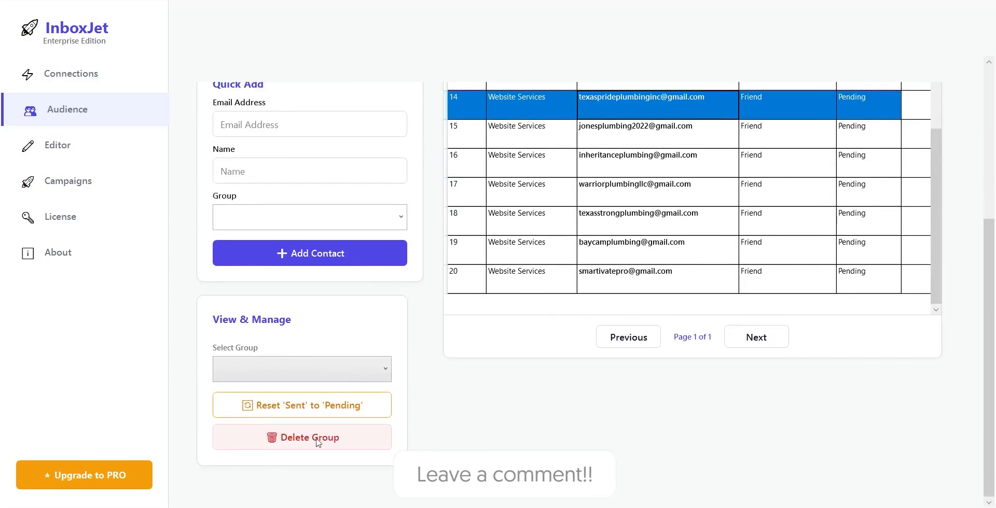
scroll(778, 207, up, 1)
scroll(622, 259, down, 1)
click(384, 369)
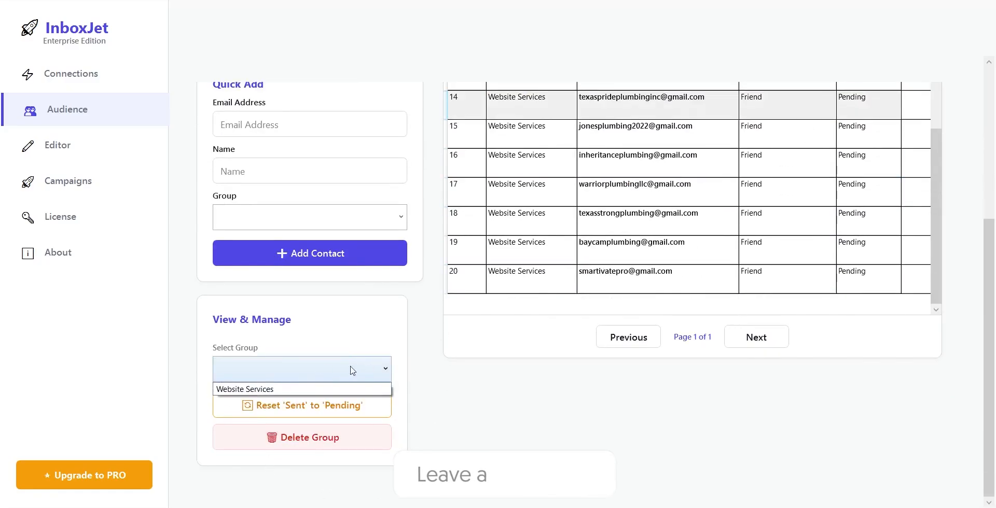
click(276, 390)
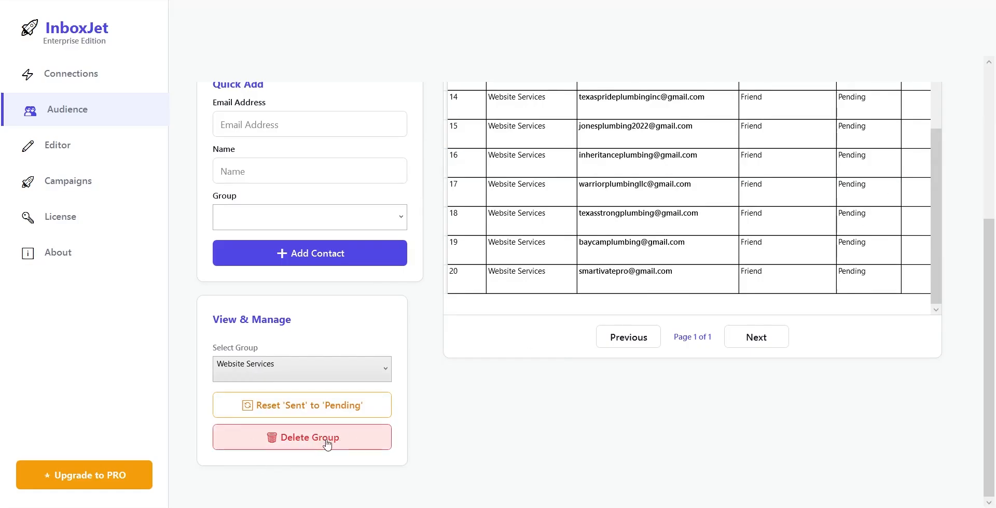
Examine the Quick Add form's e-mail address, name and group fields for adding a single contact
scroll(558, 383, up, 5)
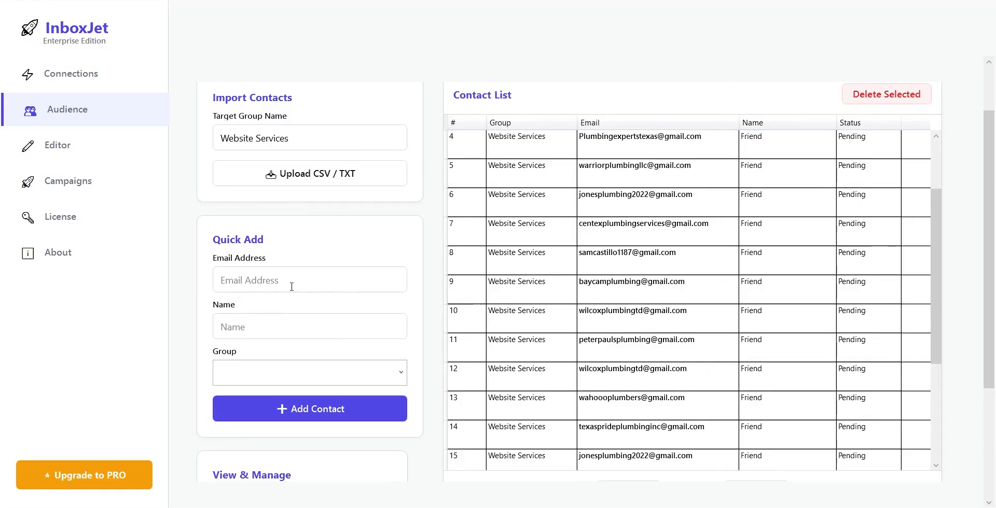
click(253, 280)
click(334, 364)
click(401, 373)
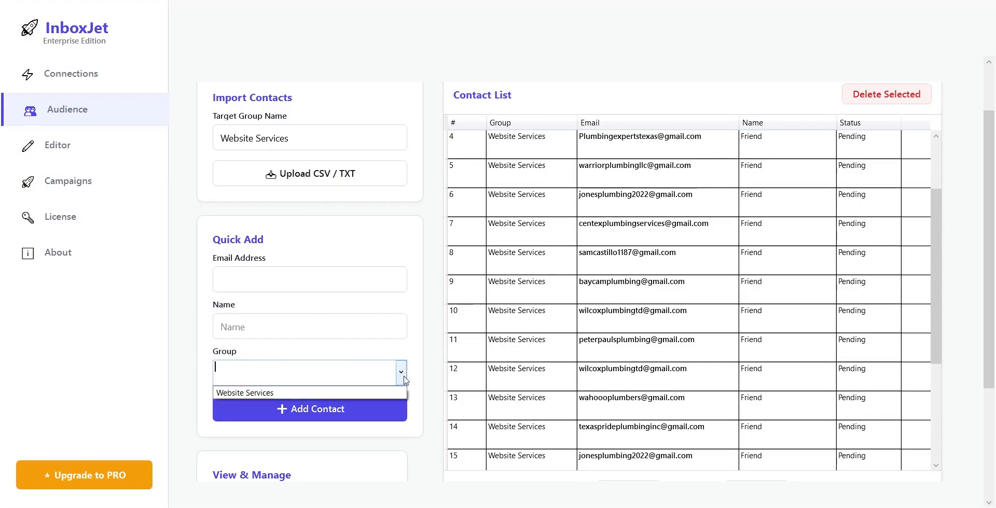
click(251, 375)
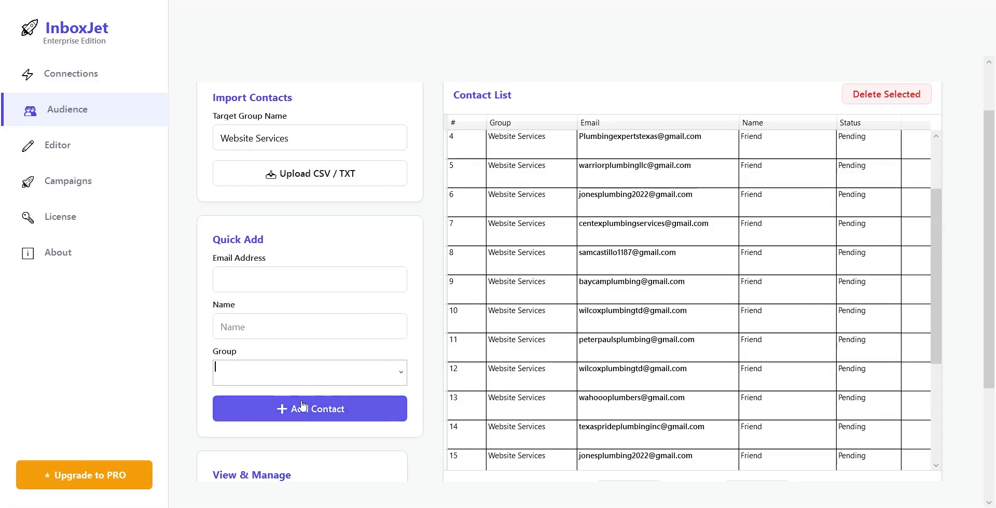
click(322, 413)
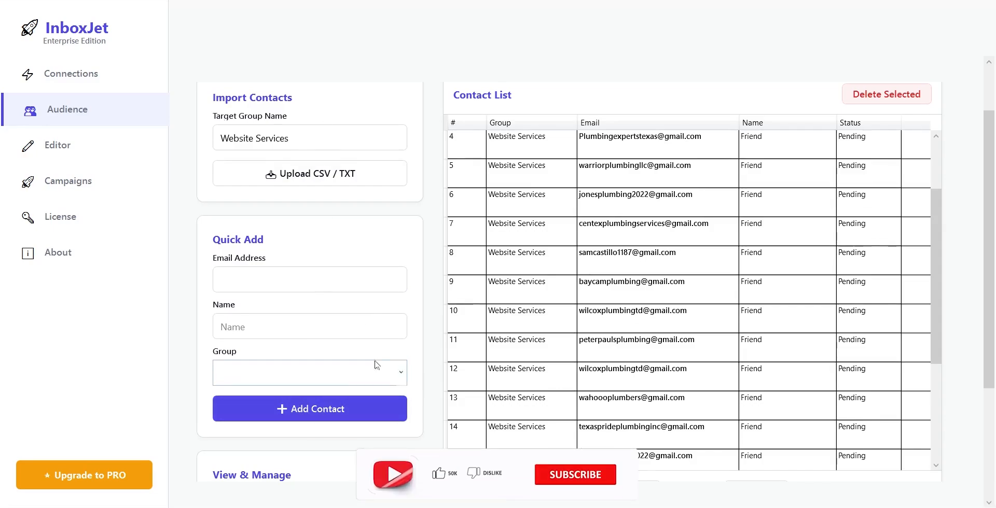
scroll(306, 184, up, 2)
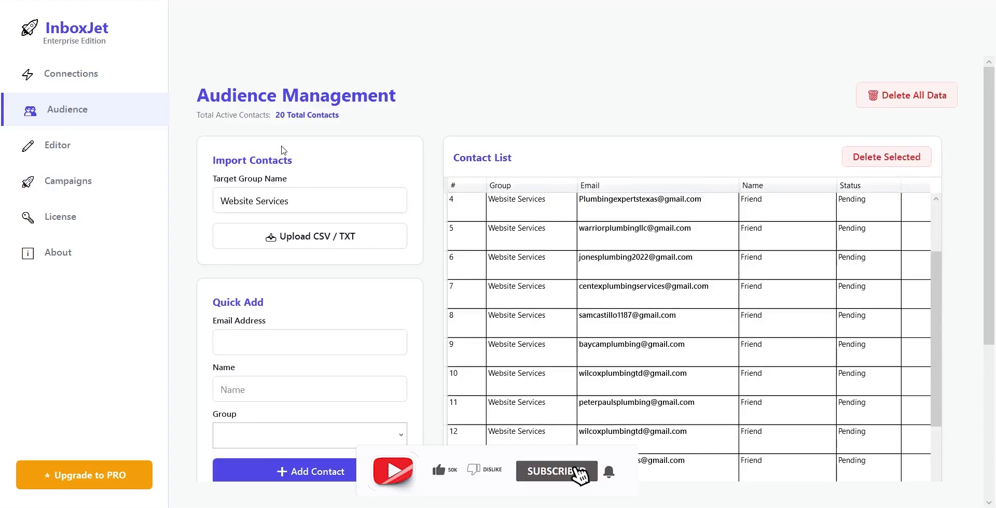
Set the e-mail subject line to "Your website is losing you customers." copied from the Version 1 draft in Google Docs
click(51, 150)
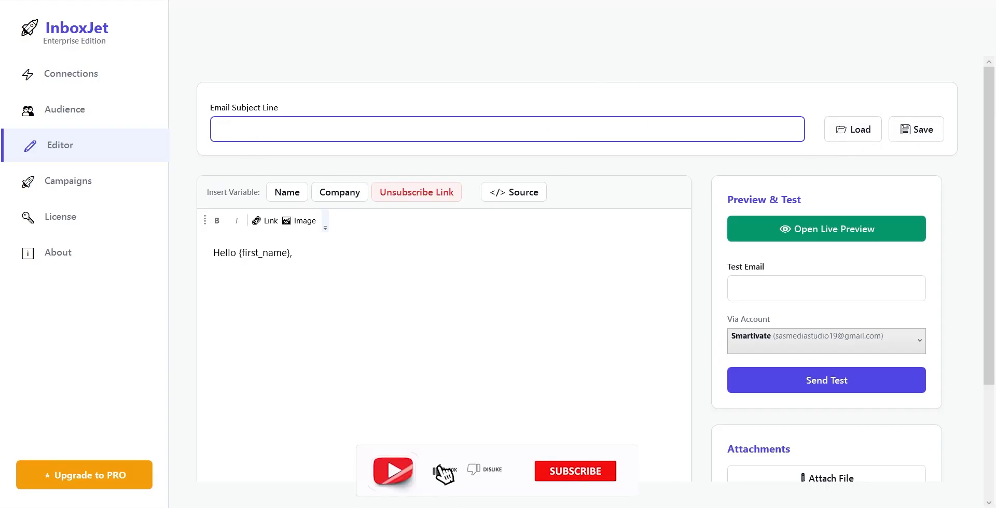
key(alt+Tab)
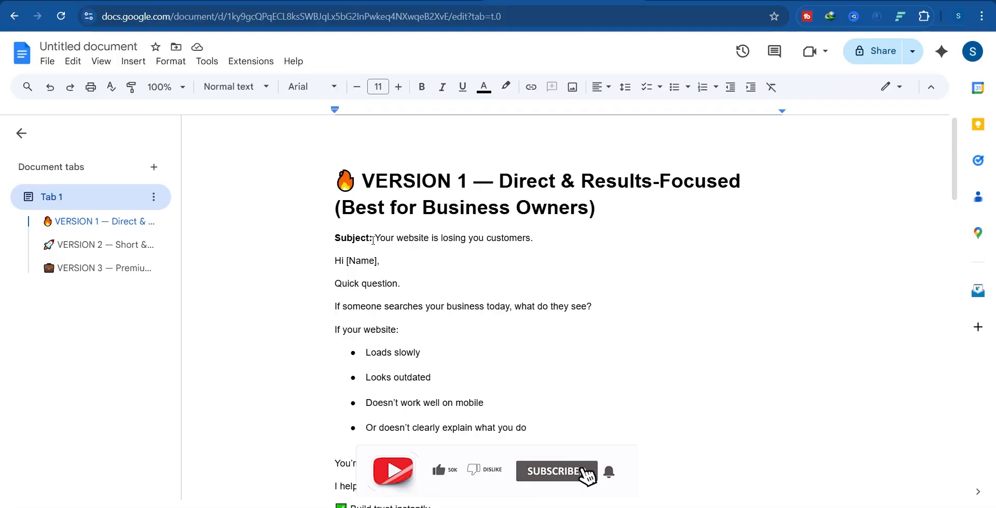
drag(375, 237, 542, 237)
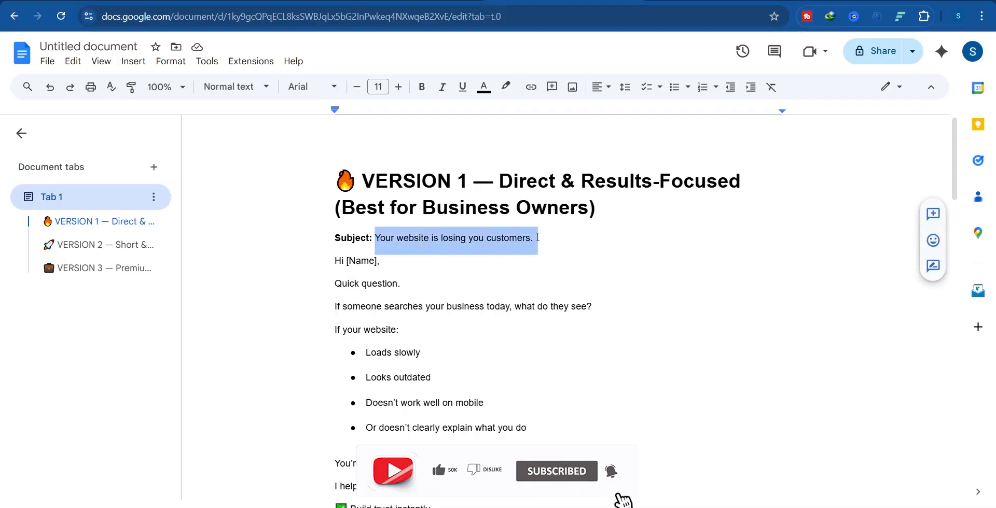
right_click(534, 238)
click(554, 160)
key(alt+Tab)
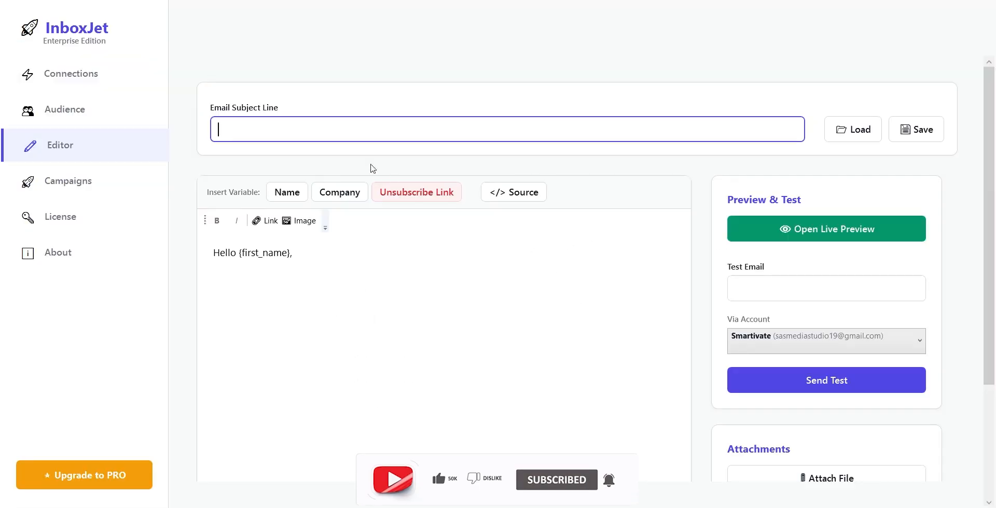
right_click(345, 130)
click(383, 166)
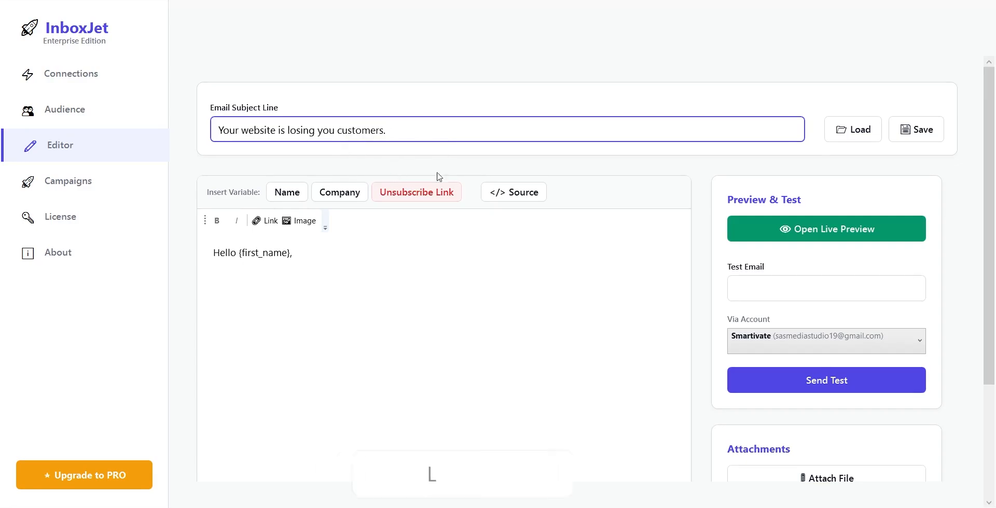
Replace the default greeting in the InboxJet editor with the Version 1 e-mail text copied from the Google Docs draft
click(299, 258)
drag(299, 258, 222, 238)
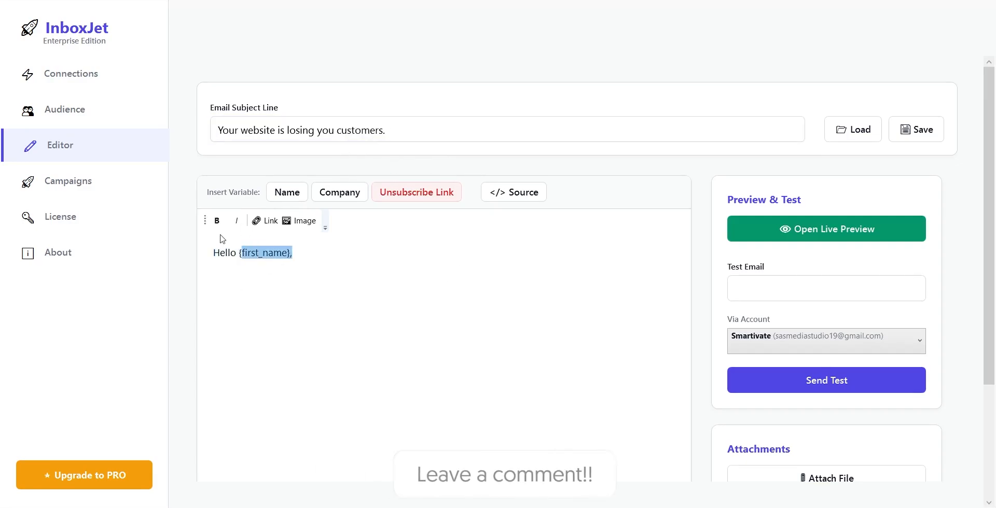
click(694, 507)
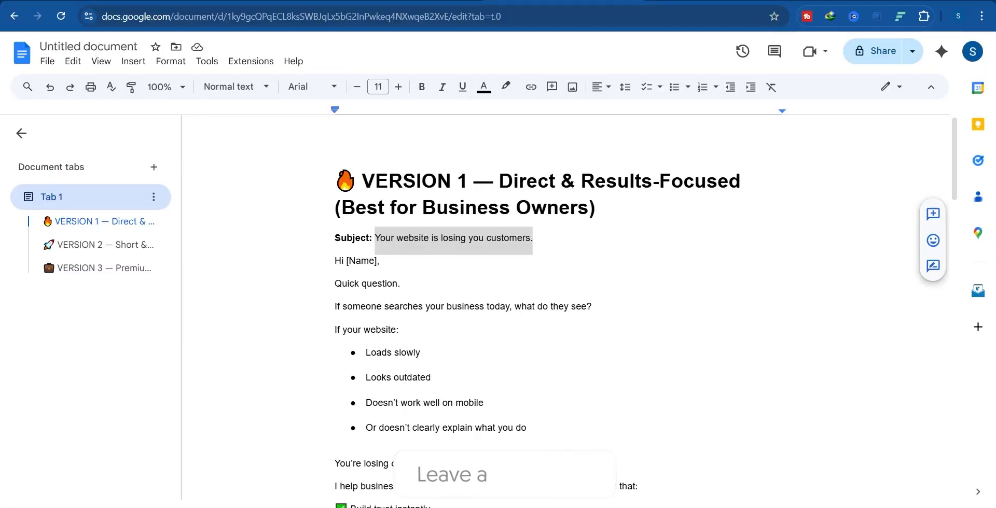
scroll(378, 206, down, 3)
drag(335, 131, 409, 183)
scroll(410, 182, up, 1)
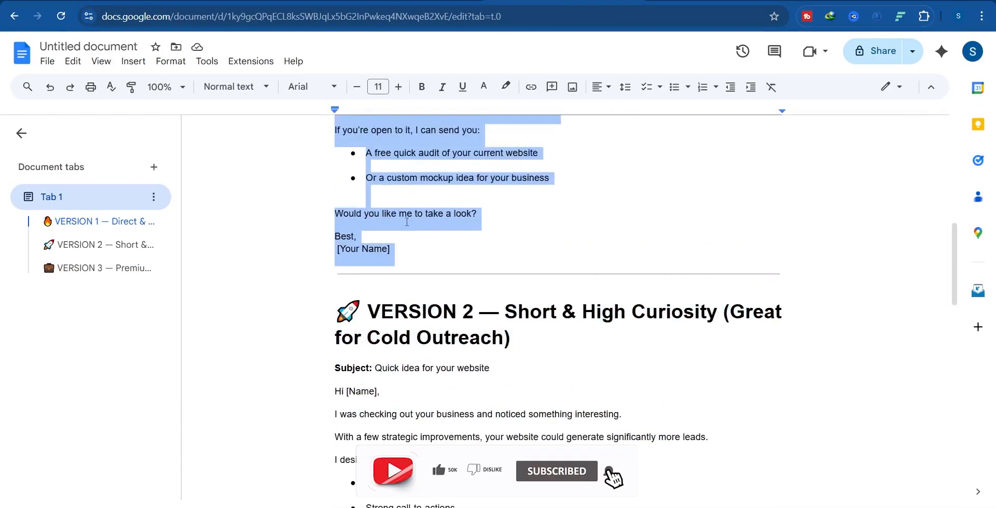
right_click(406, 189)
click(443, 224)
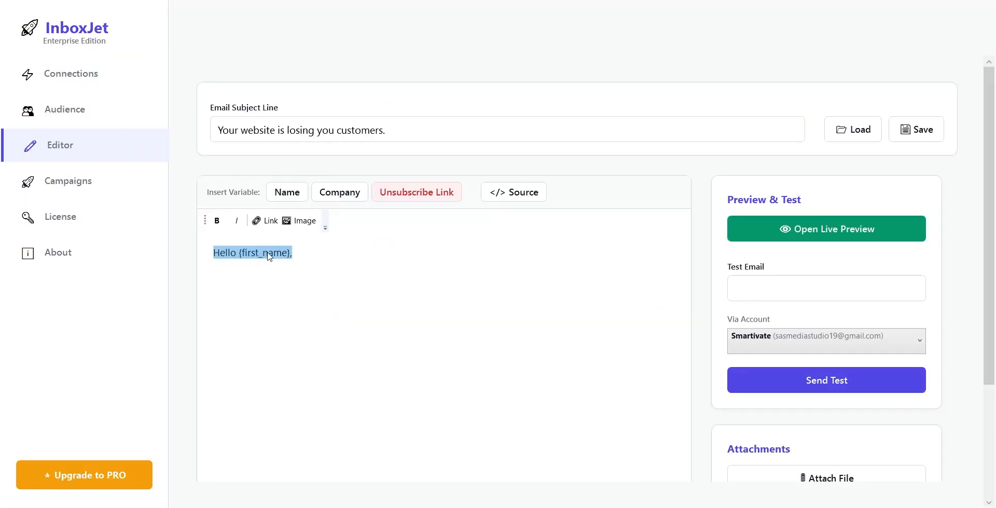
key(ctrl+v)
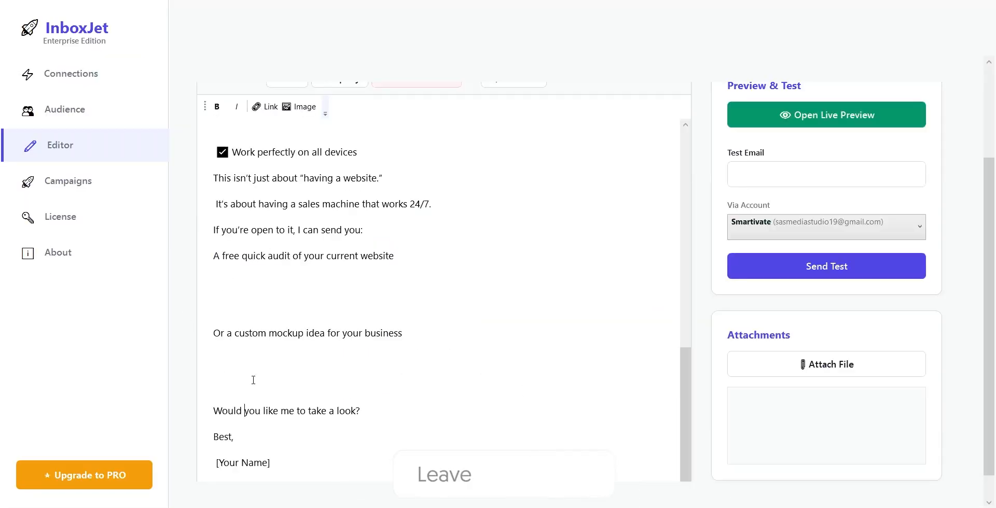
Delete the surplus blank lines between the custom mockup line and "Would you like me to take a look?"
click(262, 381)
key(BackSpace)
key(BackSpace)
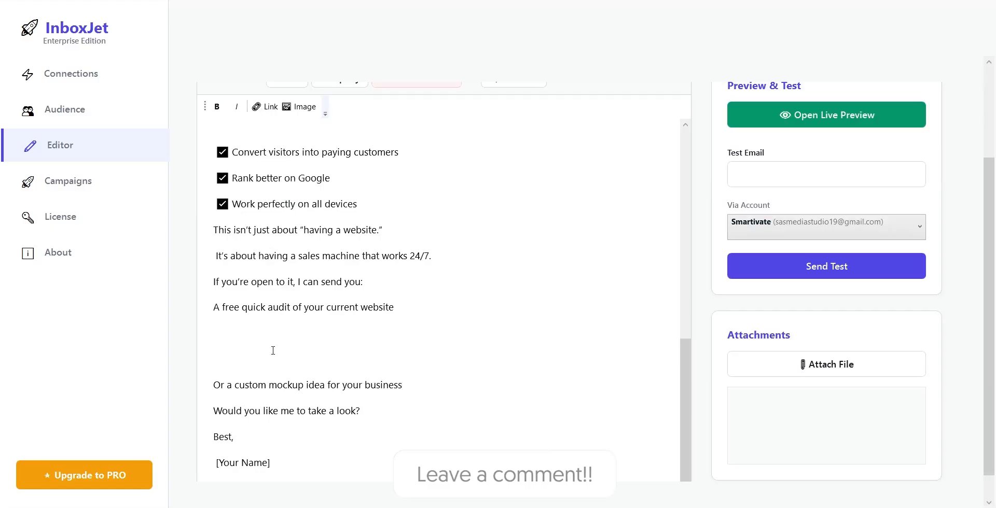
Make the "If your website:" line bold and insert a blank line above it
scroll(273, 350, up, 10)
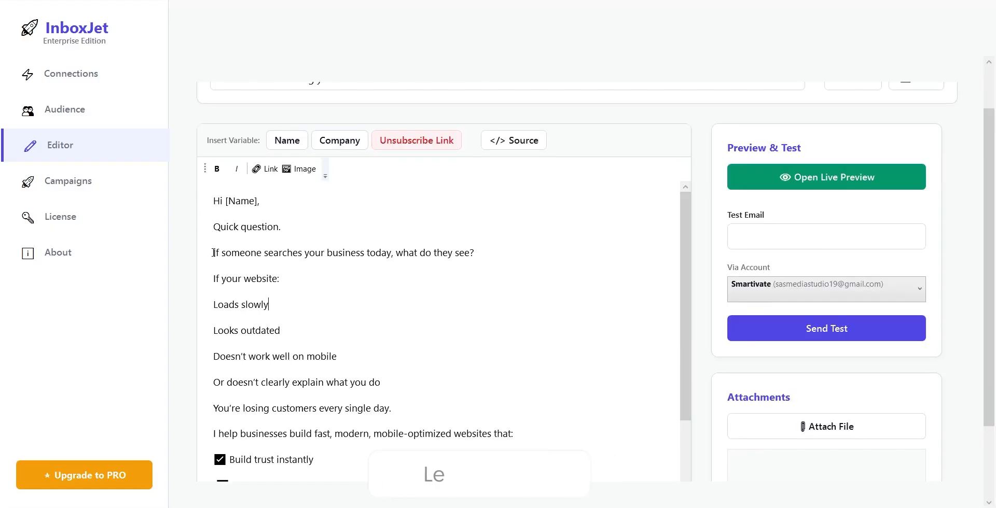
drag(293, 281, 212, 276)
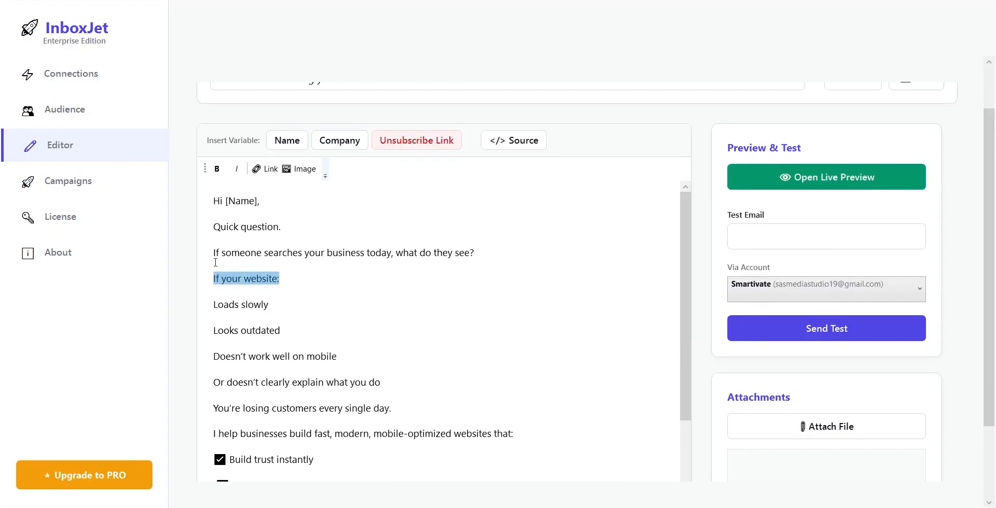
click(217, 168)
click(522, 266)
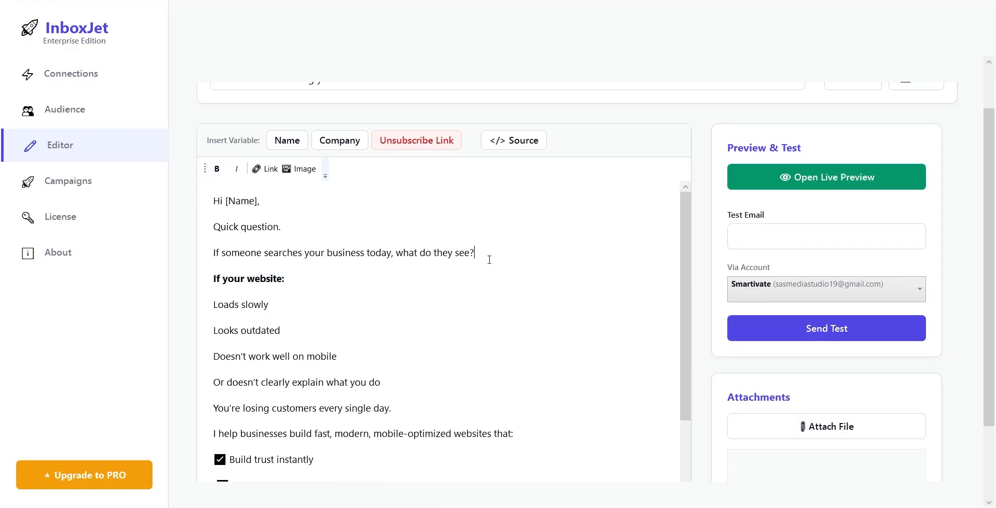
key(Return)
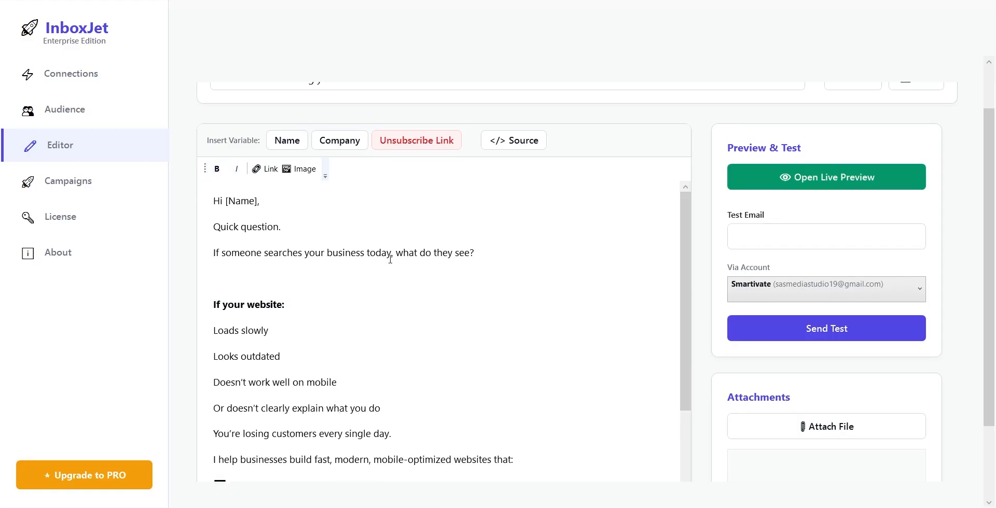
Remove the [Name] placeholder from the greeting so that it reads "Hi,"
scroll(284, 226, up, 1)
drag(258, 232, 228, 233)
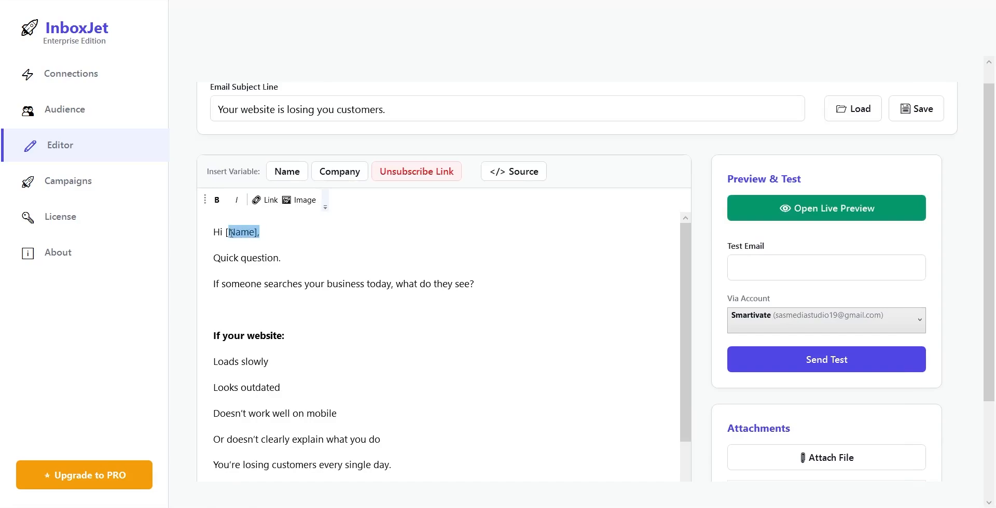
key(BackSpace)
key(BackSpace)
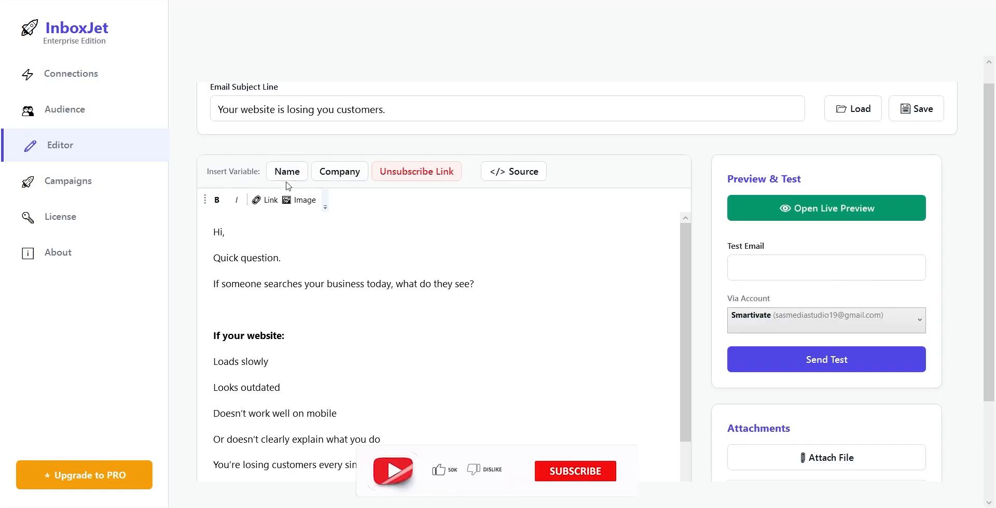
Insert a blank line after "You're losing customers every single day." and make the "I help businesses build fast" line bold
drag(684, 299, 661, 382)
click(418, 333)
key(Return)
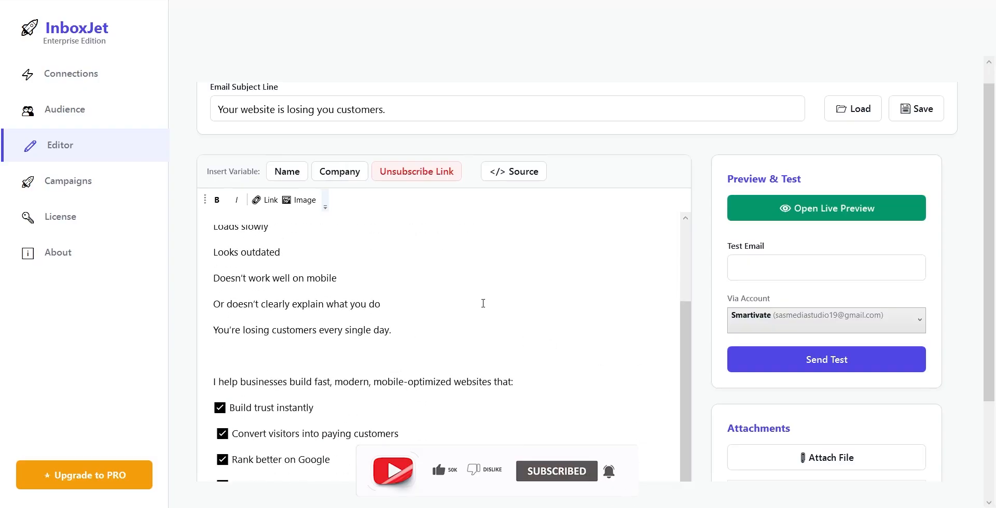
triple_click(216, 379)
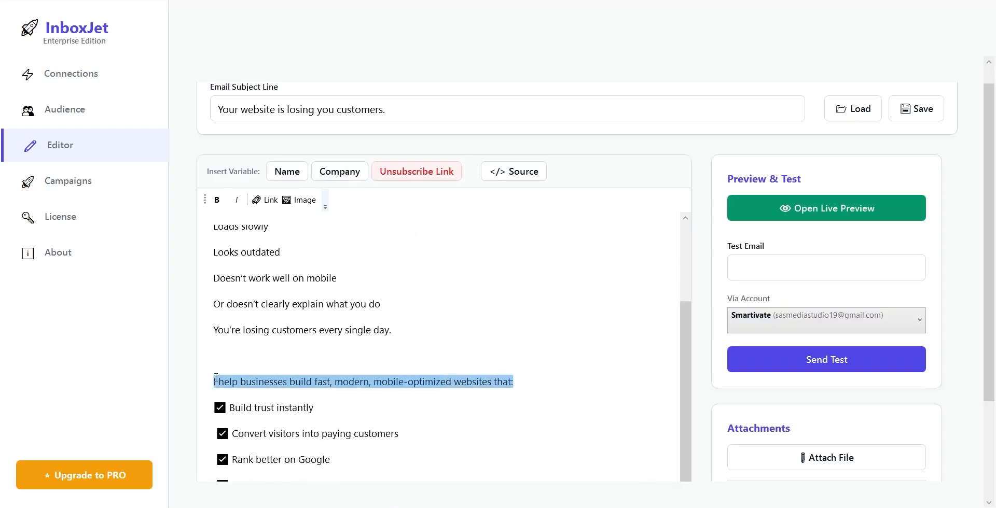
click(217, 200)
Add a blank line above the "Best," sign-off and replace the [Your Name] placeholder with the sender's first name
scroll(396, 347, down, 5)
click(395, 385)
key(Return)
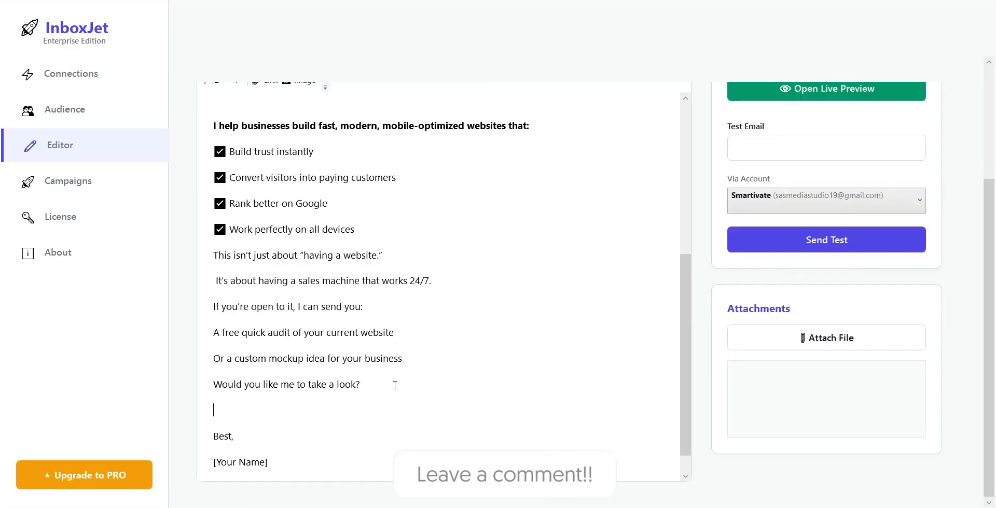
drag(268, 461, 213, 461)
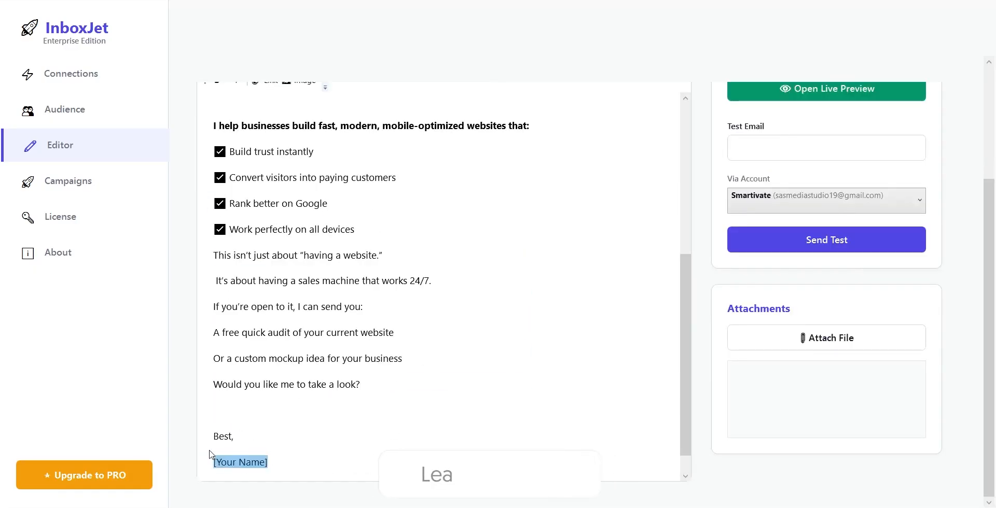
text(Shadrack)
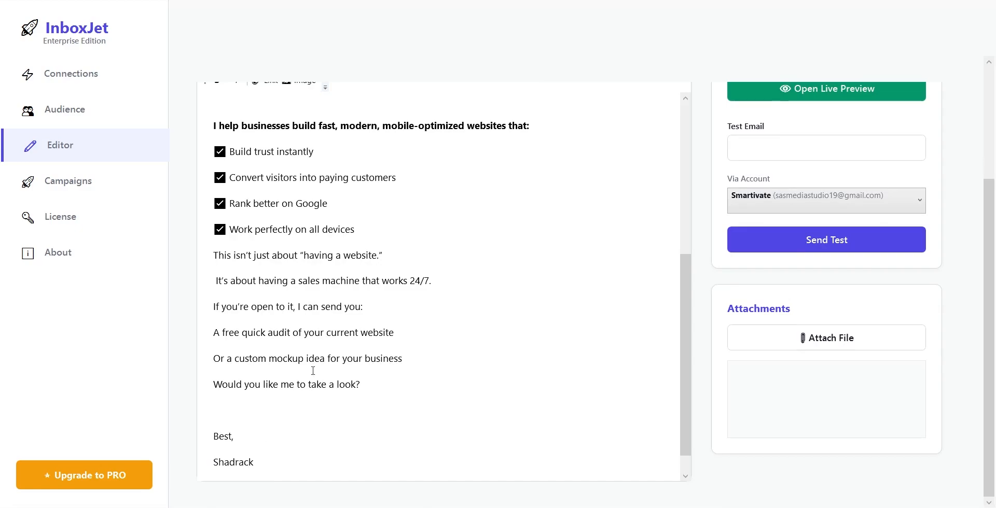
Review the e-mail text and check its rendering in the live preview, closing the preview when done
scroll(331, 353, up, 3)
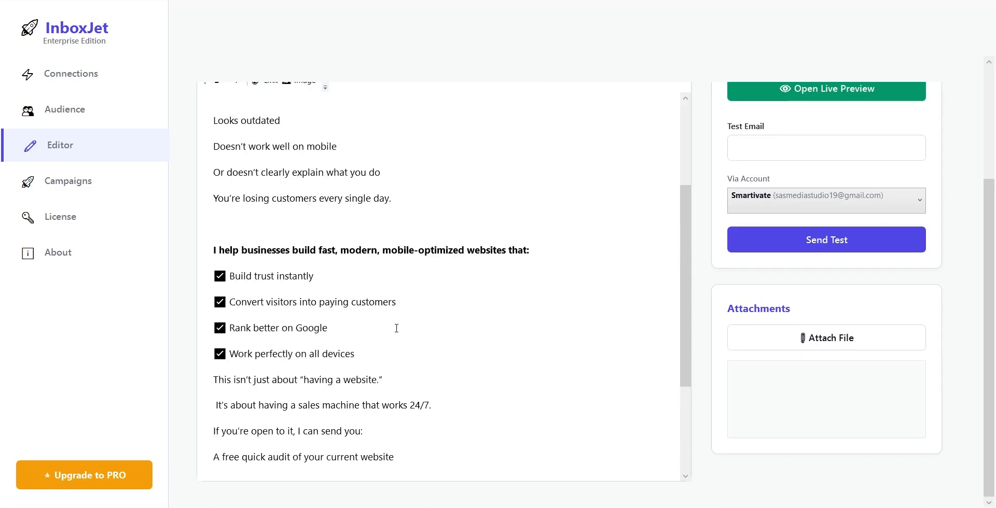
scroll(393, 341, down, 1)
scroll(533, 275, up, 8)
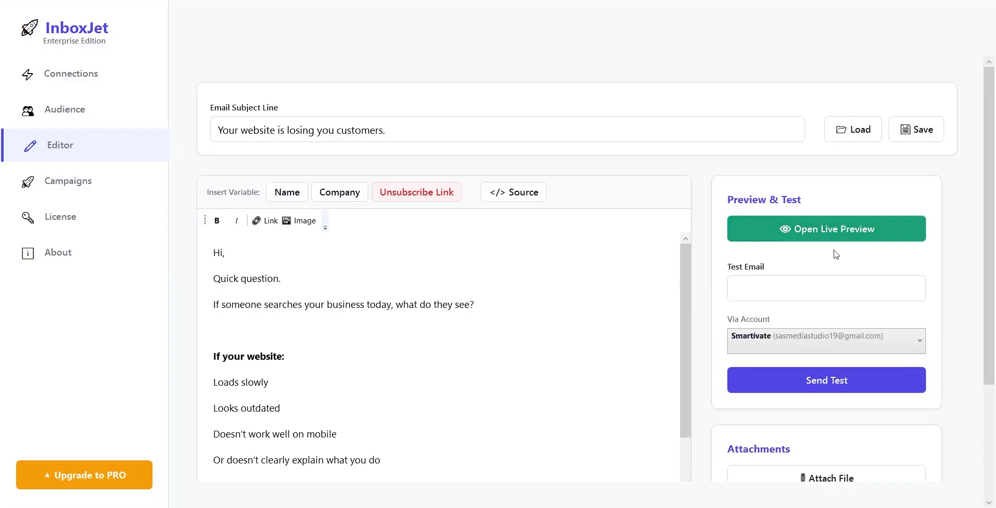
click(830, 237)
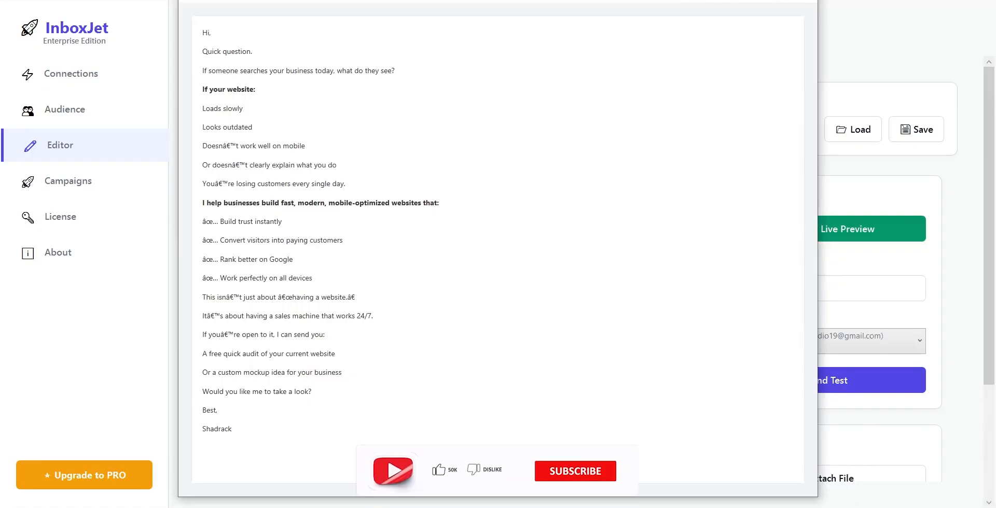
click(805, 1)
Add the {unsubscribe} link variable below the signature and activate the test e-mail field
scroll(626, 209, up, 3)
scroll(683, 286, up, 2)
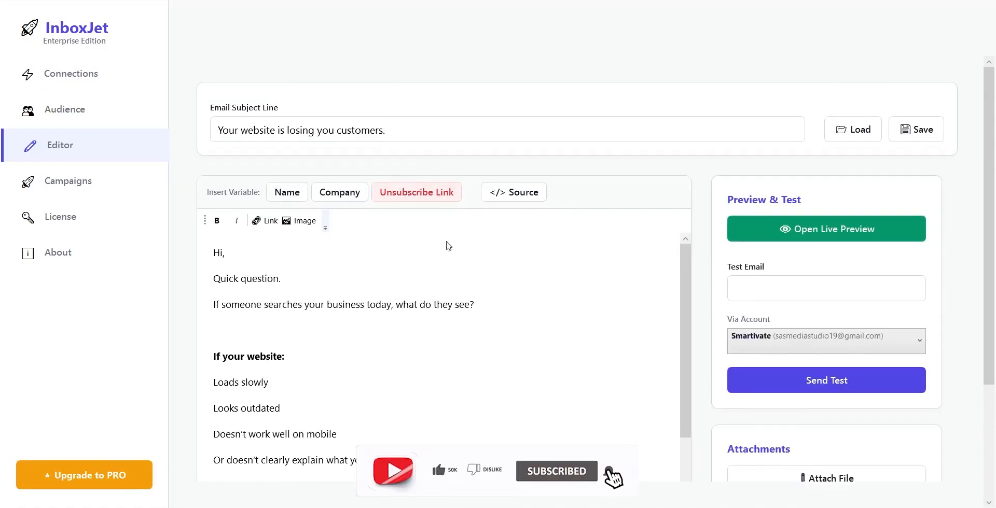
scroll(570, 311, down, 3)
click(755, 285)
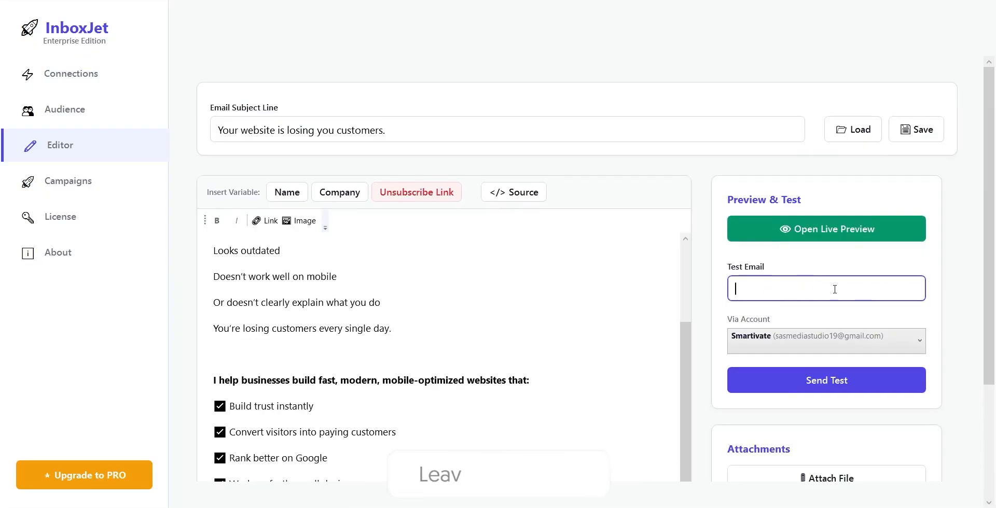
scroll(518, 290, up, 2)
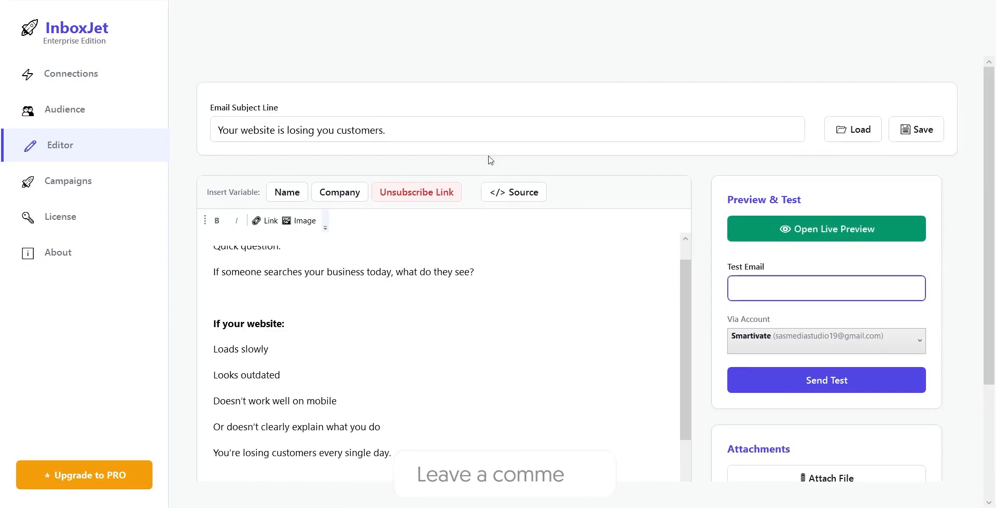
Inspect the e-mail's HTML source and its live preview, and return to the visual editor
click(521, 199)
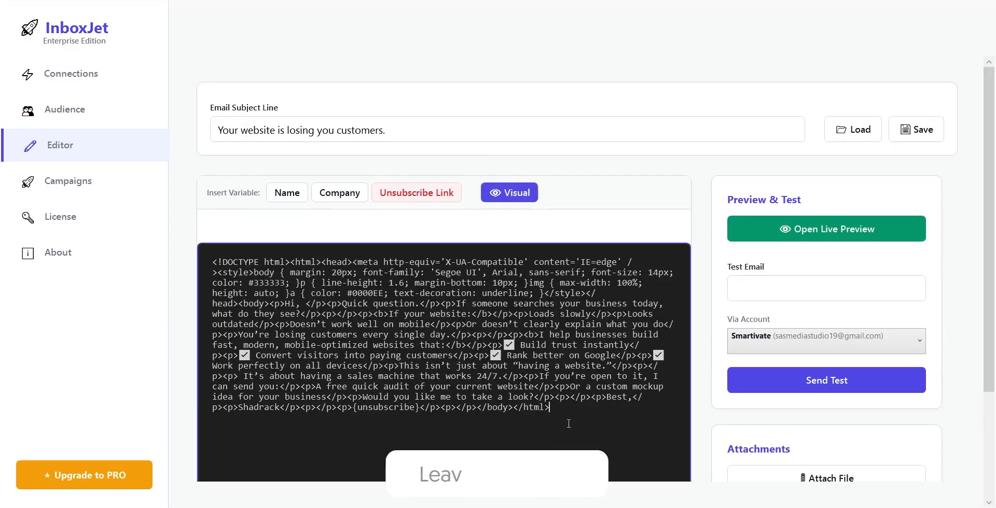
drag(568, 424, 181, 262)
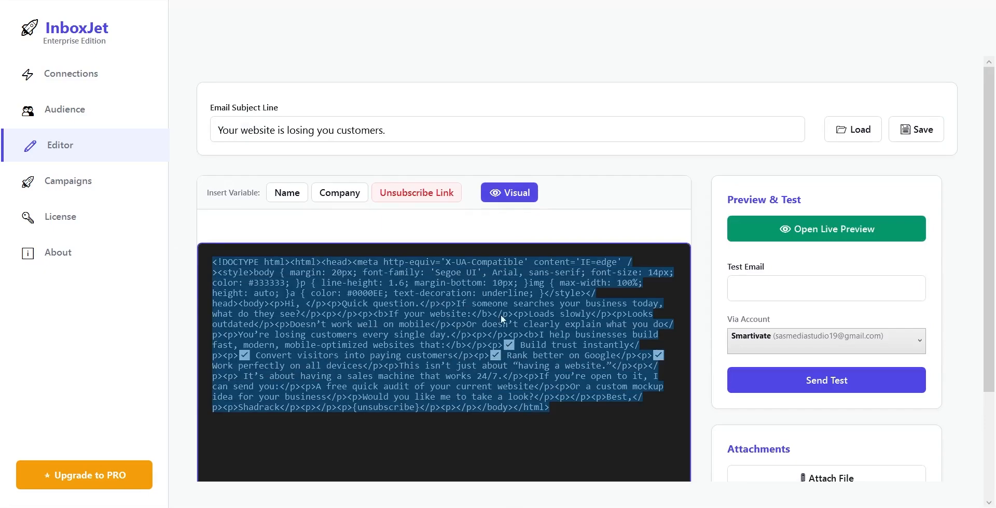
click(864, 234)
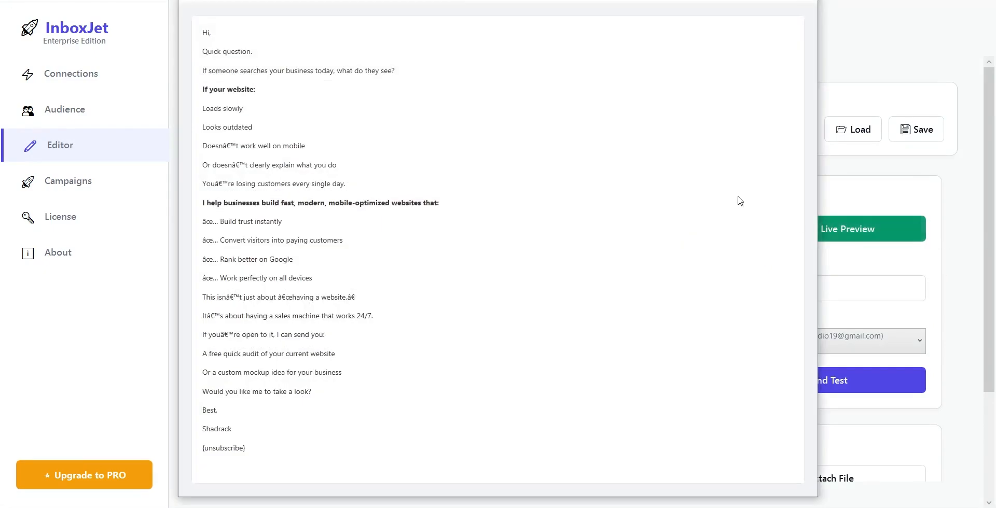
click(803, 3)
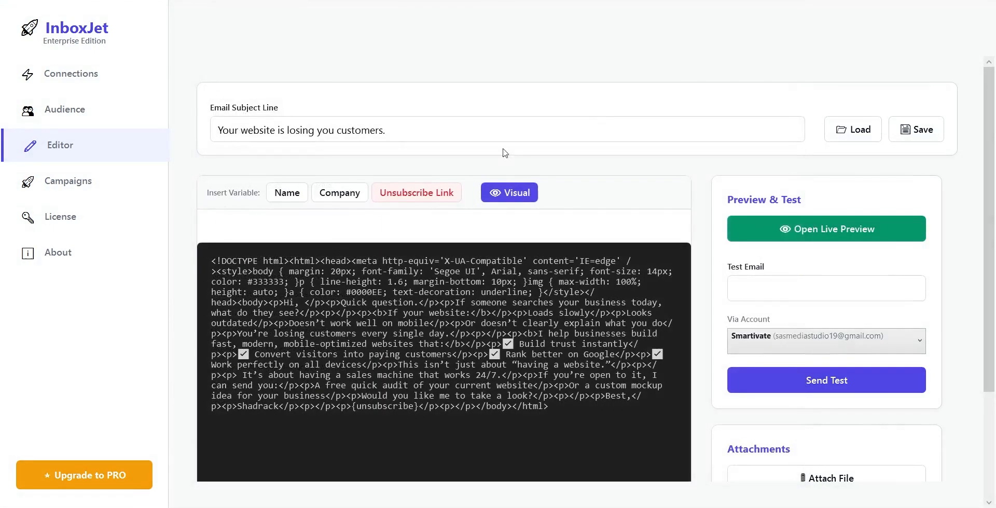
click(522, 196)
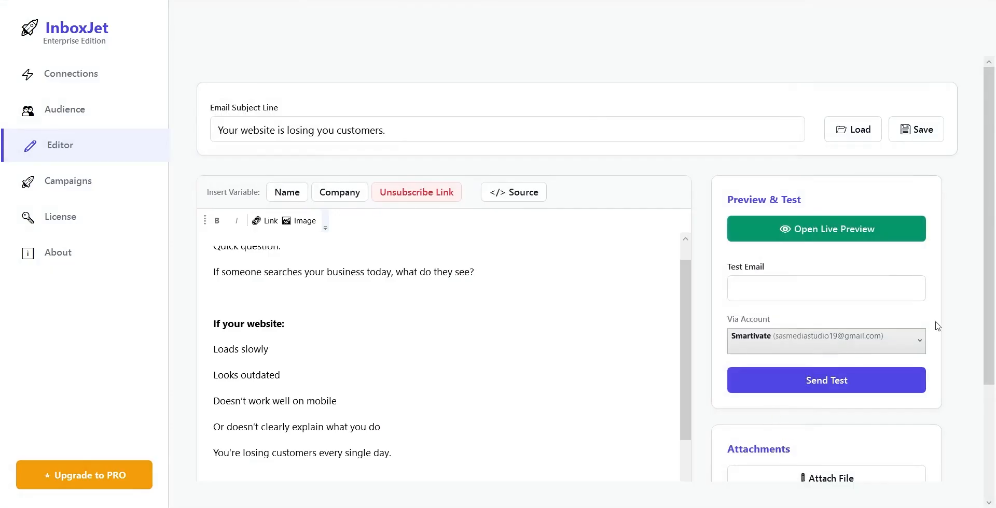
Try to attach a file to the e-mail and dismiss the dialog
scroll(937, 325, down, 2)
scroll(940, 407, down, 1)
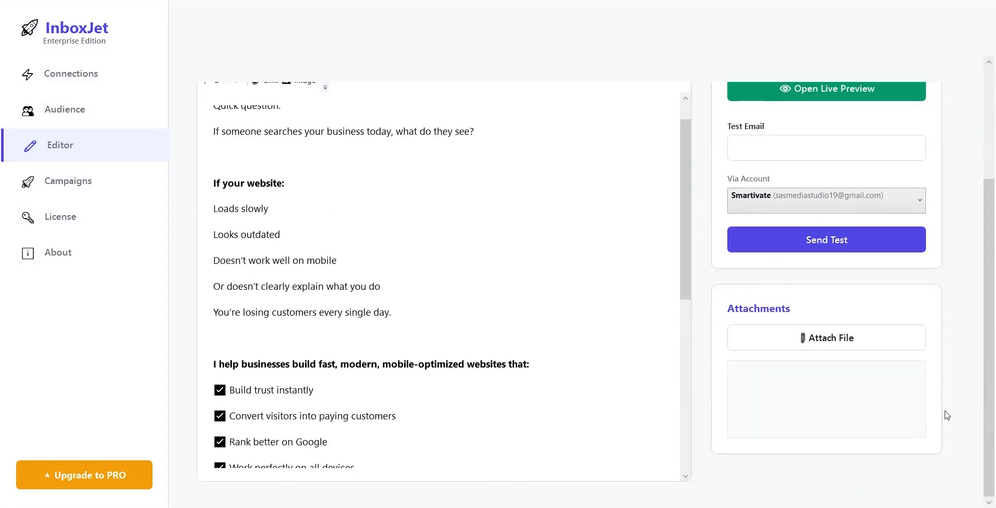
click(847, 349)
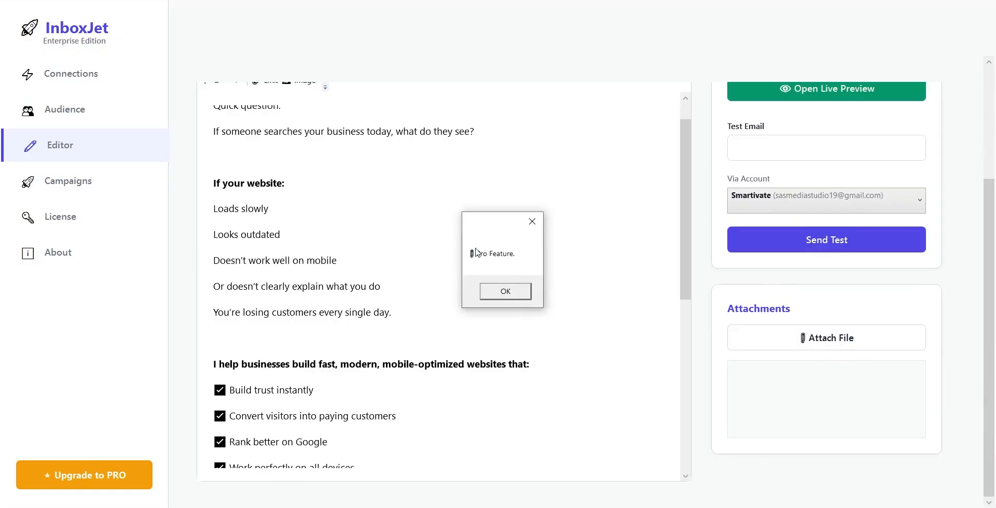
click(505, 292)
drag(335, 166, 340, 223)
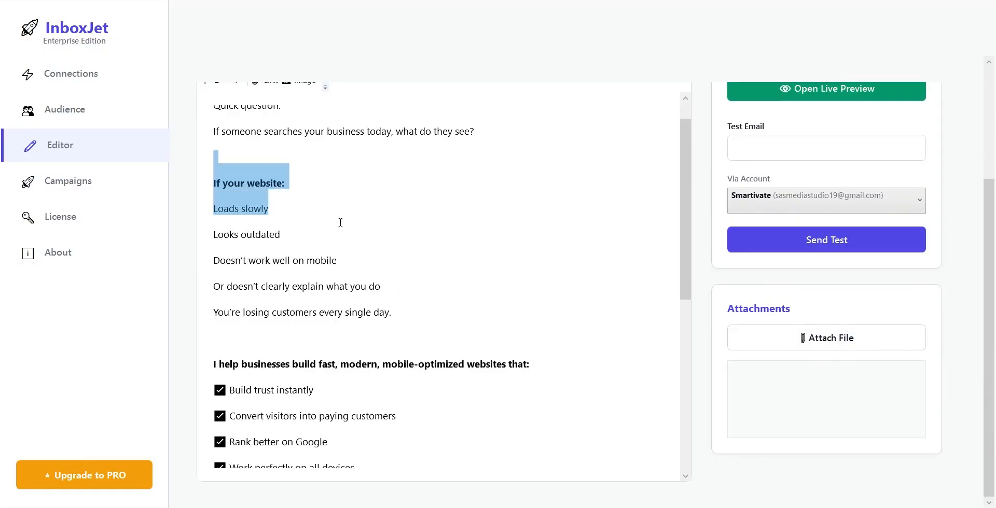
click(655, 285)
scroll(328, 280, down, 9)
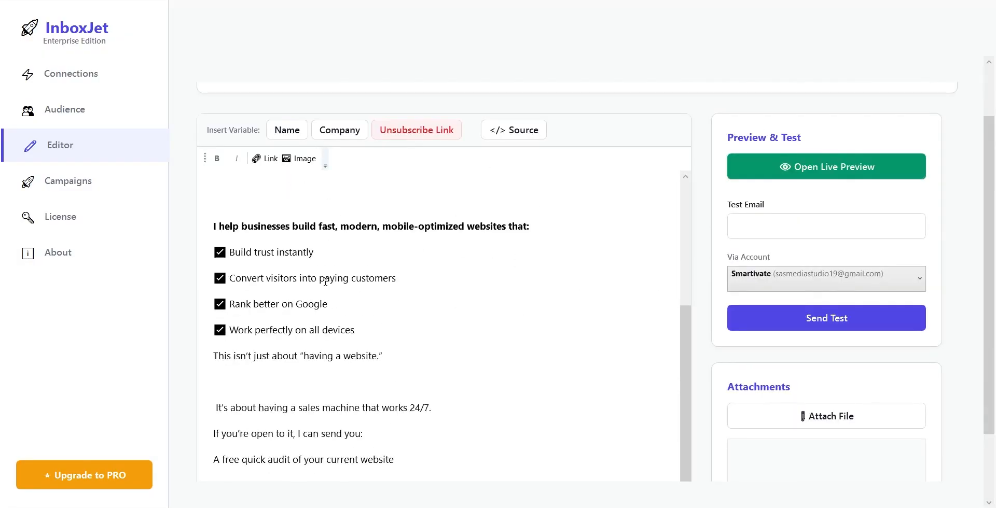
scroll(357, 293, up, 10)
scroll(920, 244, up, 2)
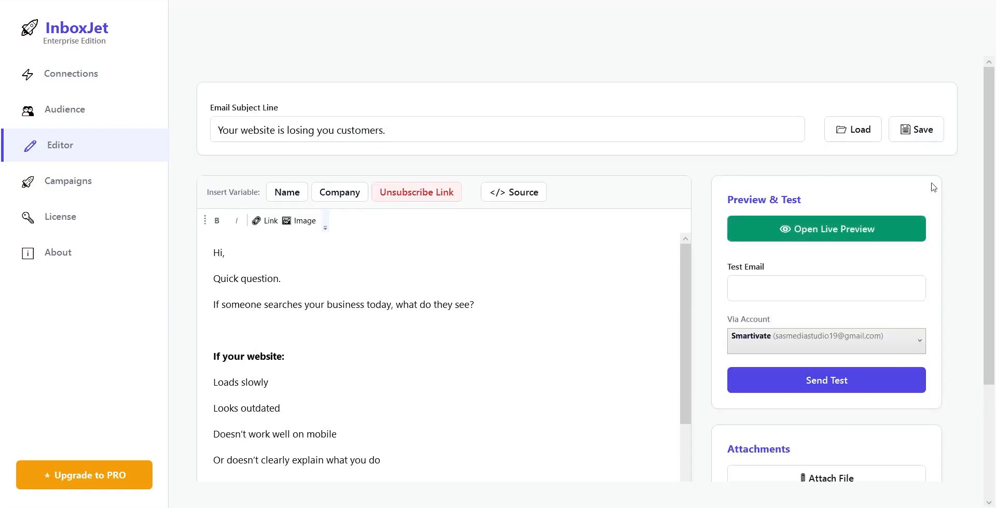
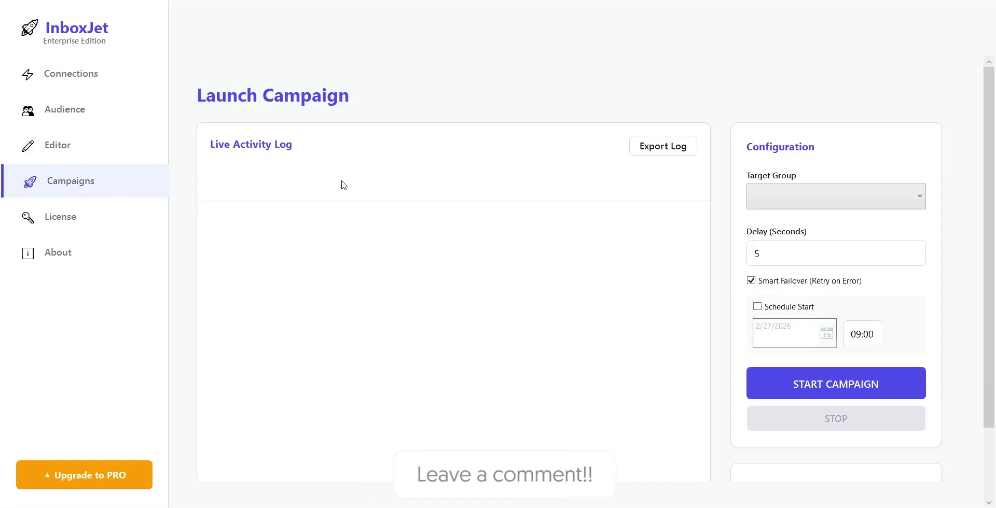
Choose Website Services as the campaign's target group
scroll(342, 185, down, 1)
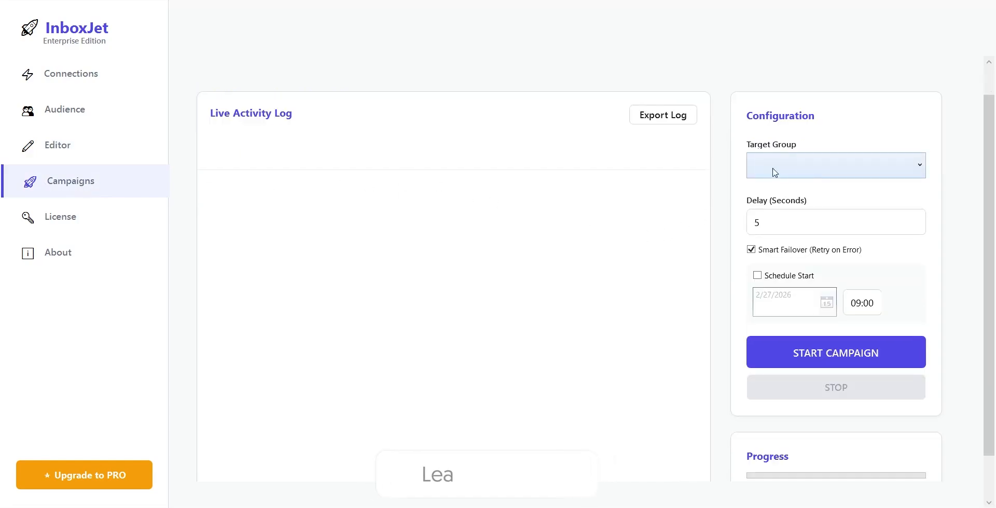
click(789, 167)
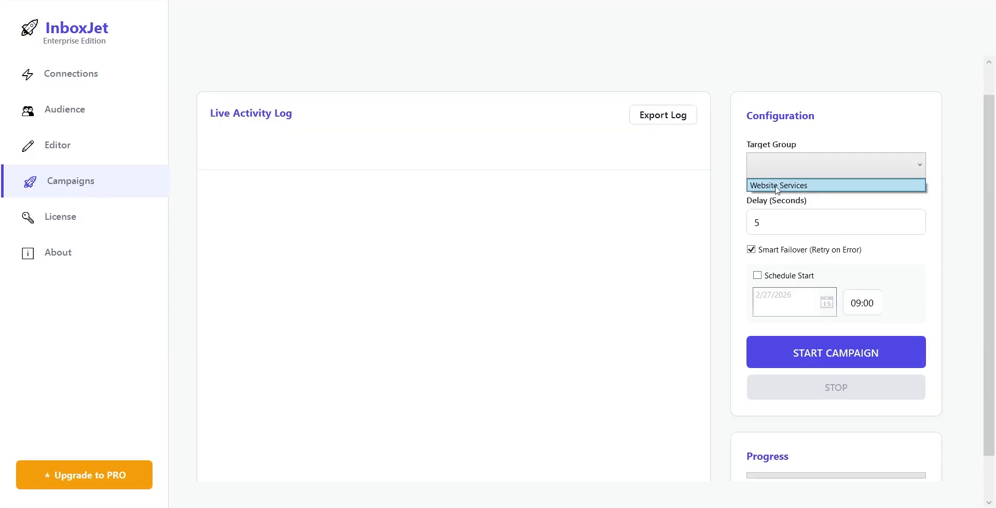
click(776, 185)
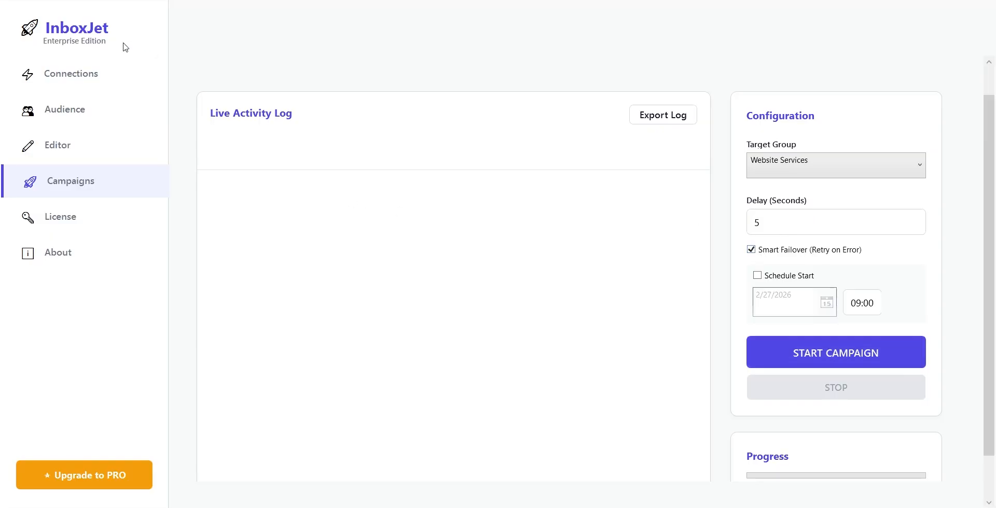
Check the active SMTP account in the connections, start the campaign and follow its activity log until sending ends
click(89, 74)
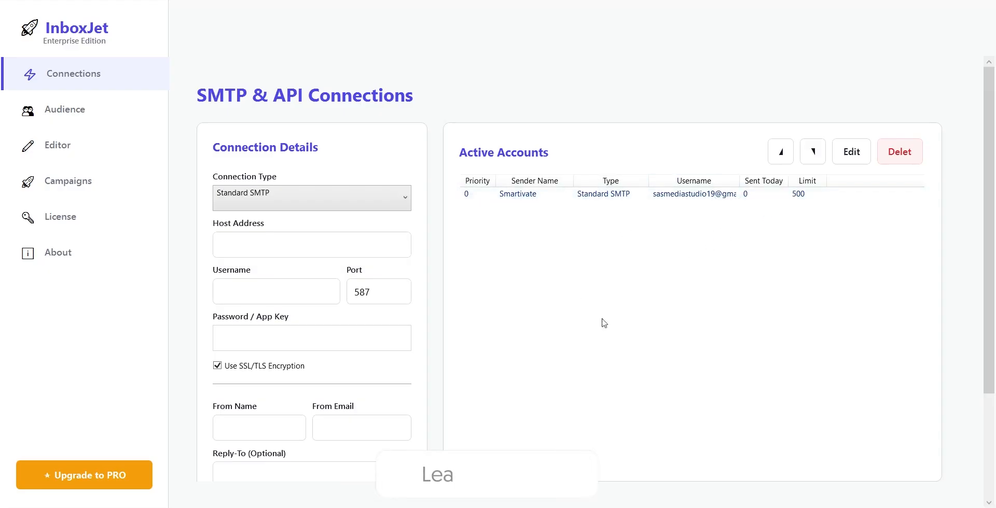
click(78, 195)
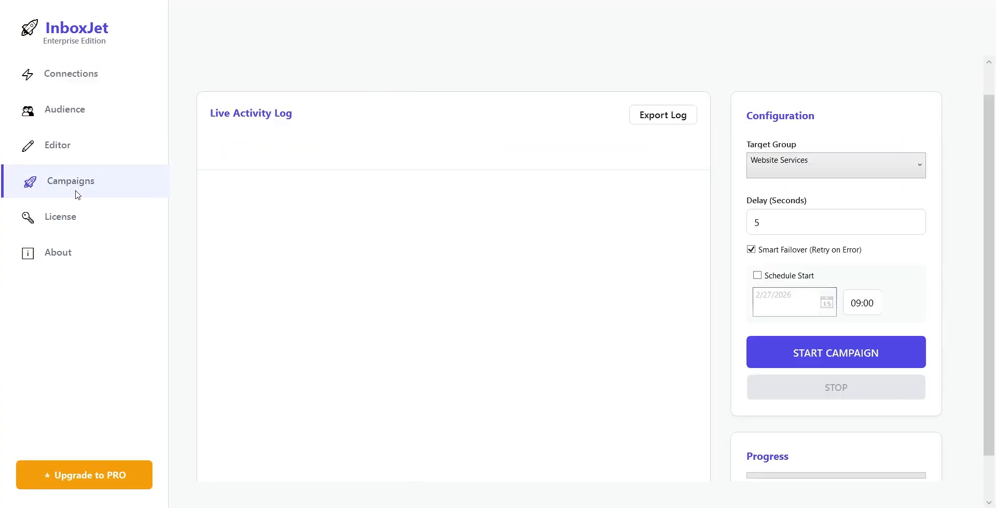
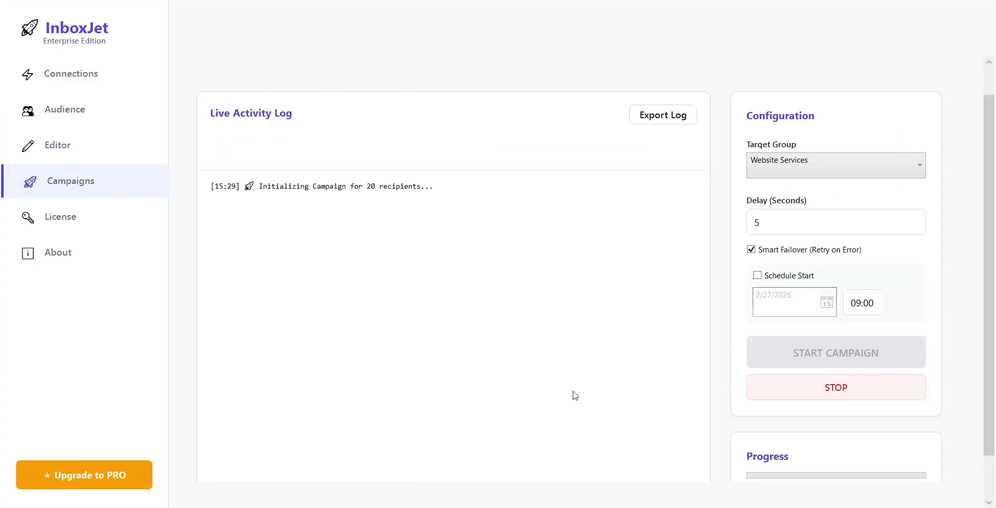
scroll(809, 469, down, 1)
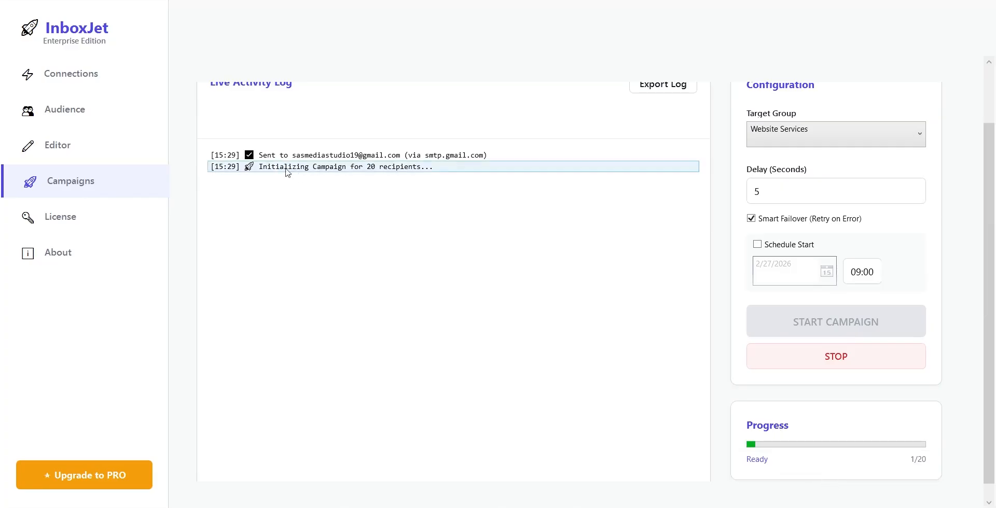
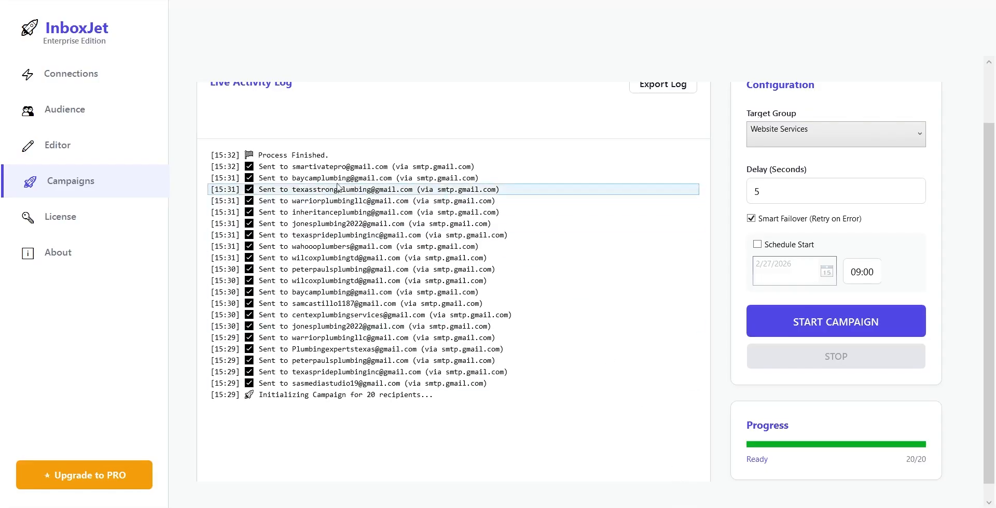
click(273, 157)
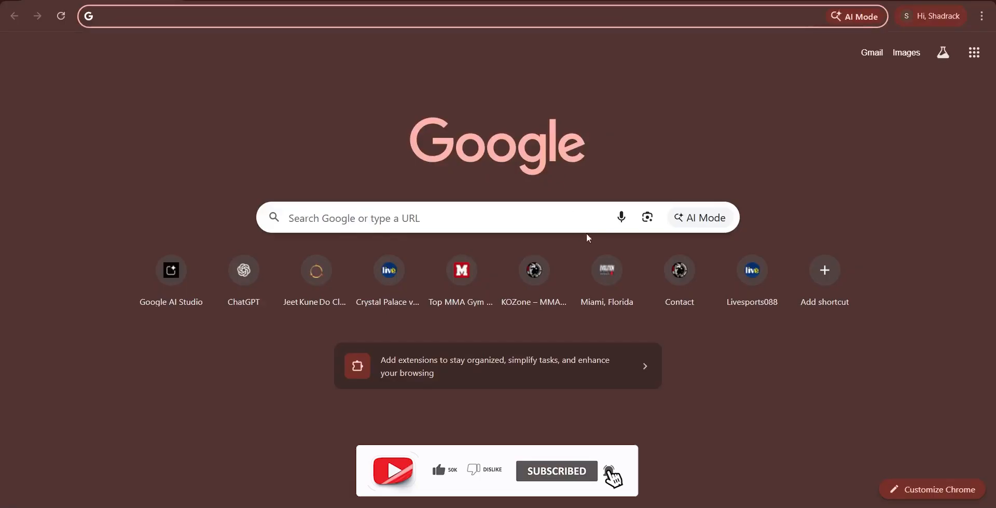
Switch to Gmail, open the received e-mail "Your website is losing you customers." and read it down to the unsubscribe link
click(867, 57)
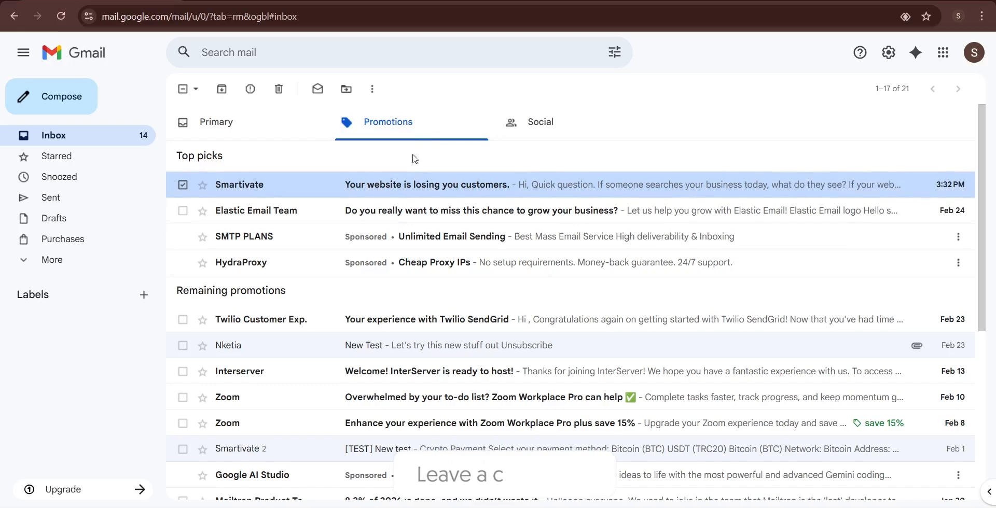
click(415, 187)
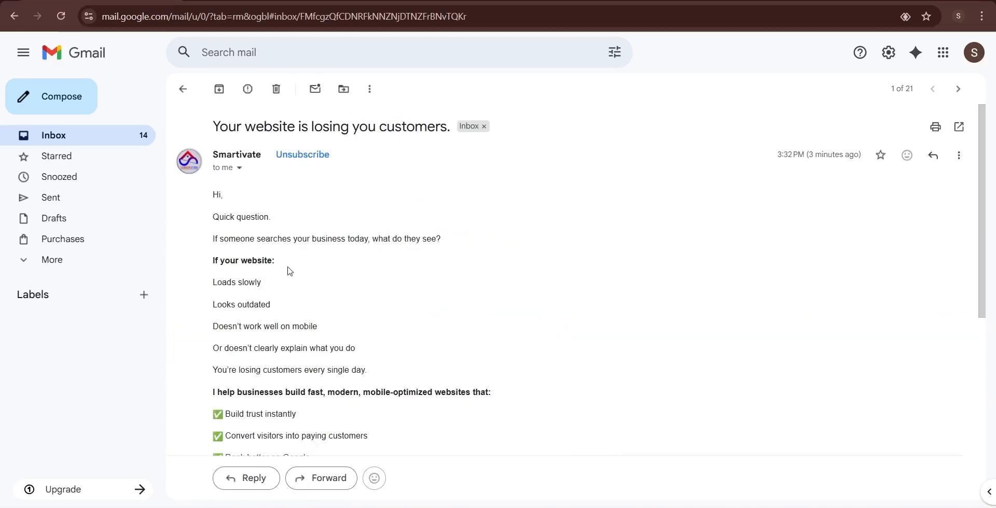
scroll(234, 207, down, 1)
scroll(207, 150, down, 2)
drag(200, 134, 319, 413)
scroll(400, 414, down, 2)
scroll(364, 296, up, 6)
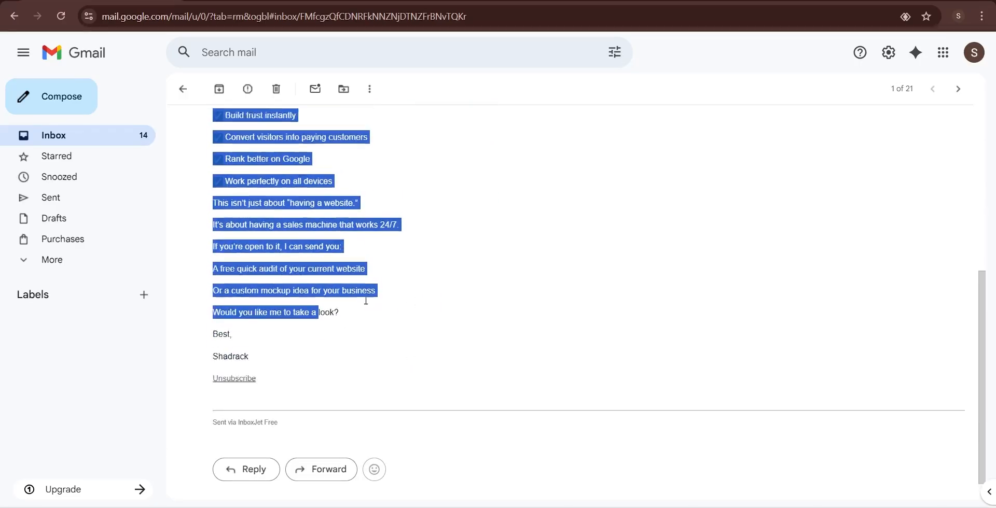
click(377, 284)
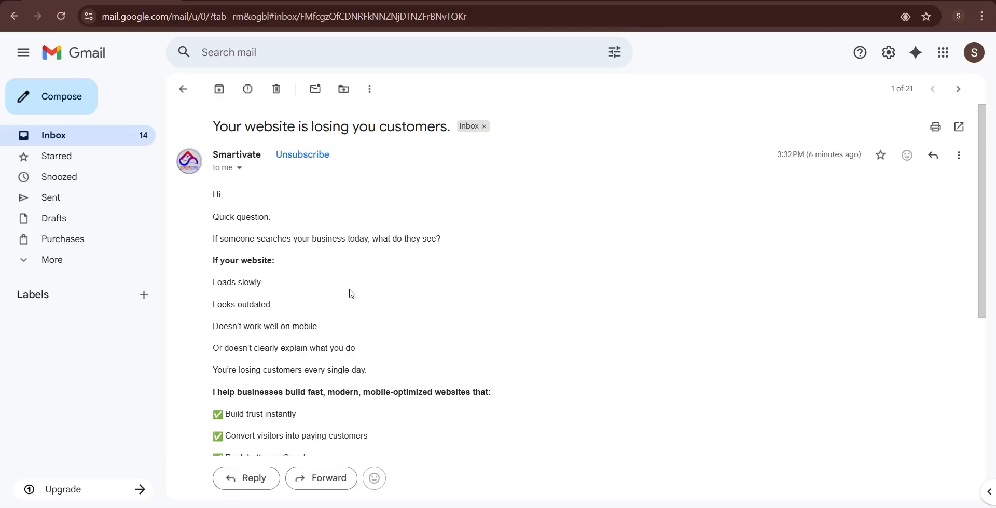
Copy the received e-mail's whole body, from the greeting through the Unsubscribe link
drag(212, 196, 297, 347)
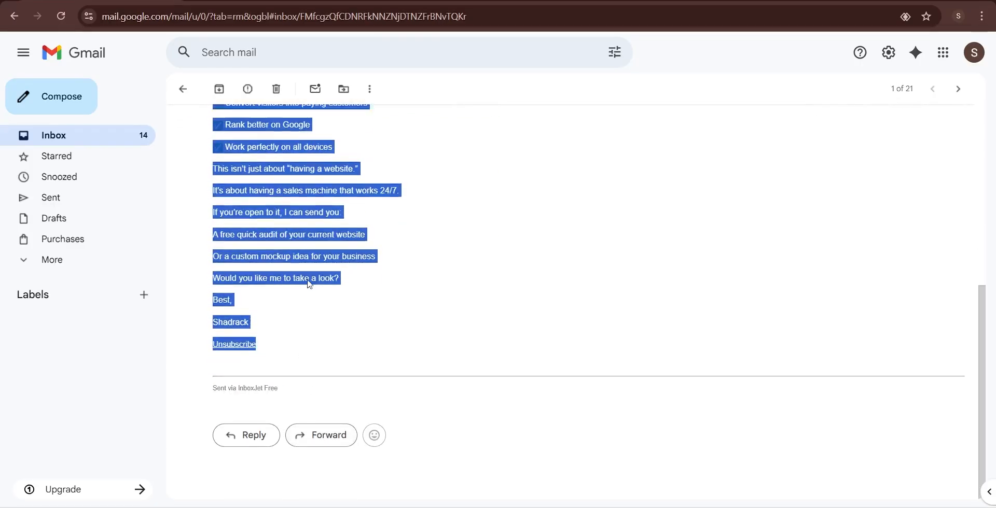
scroll(311, 282, up, 6)
right_click(246, 215)
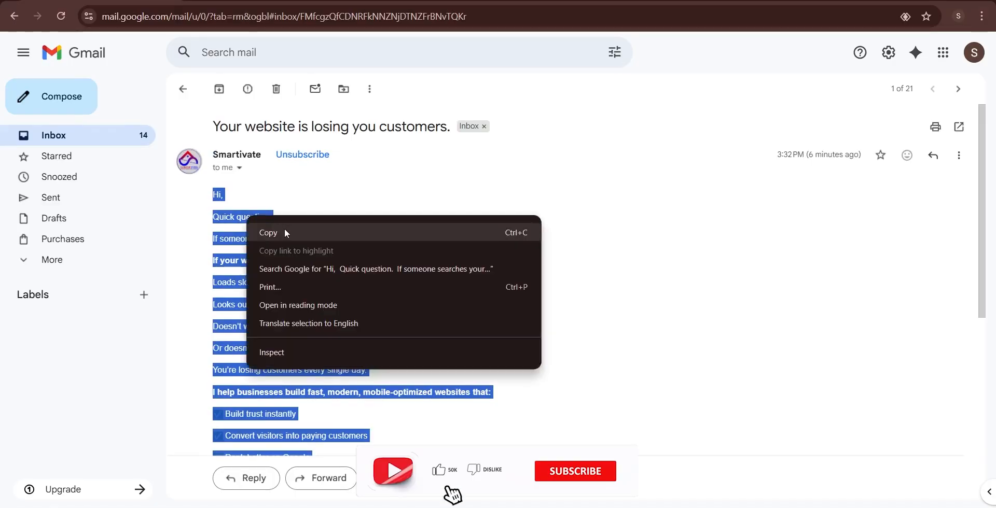
click(284, 231)
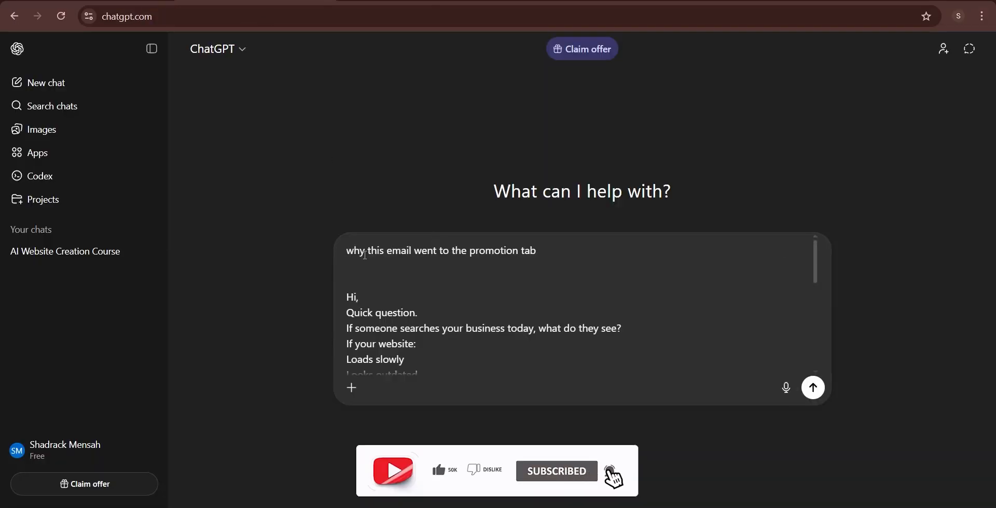
Switch to ChatGPT and submit "why this email went to the promotion tab" with the copied e-mail text below it
drag(369, 250, 594, 255)
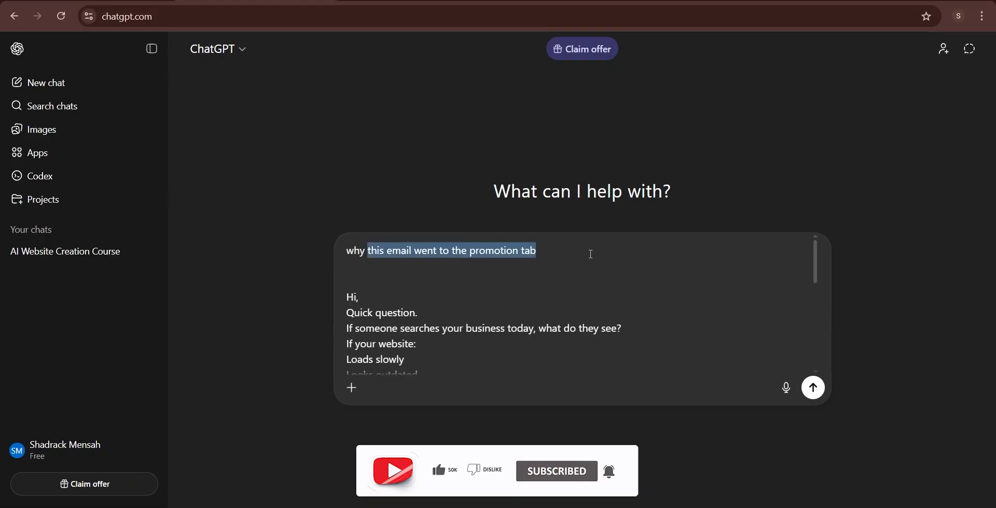
click(589, 261)
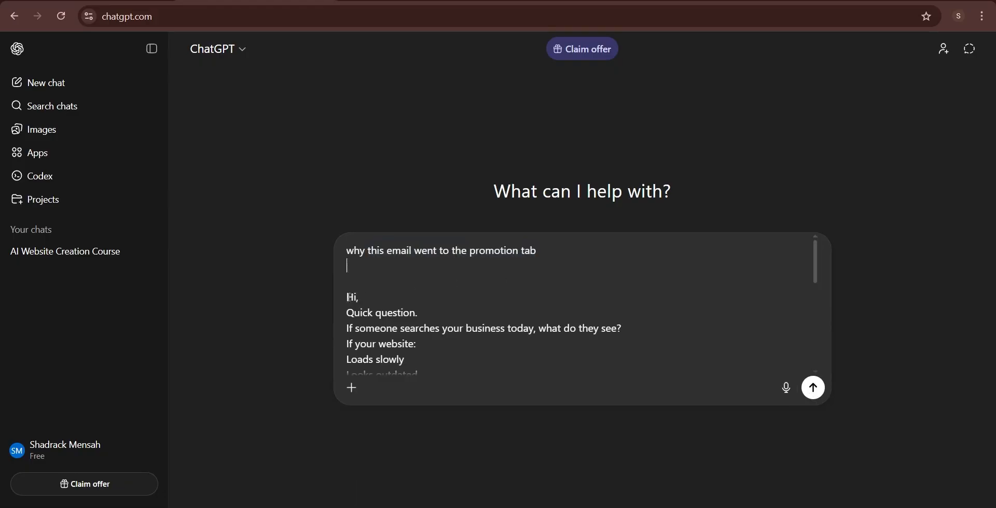
drag(348, 298, 485, 336)
scroll(533, 286, up, 3)
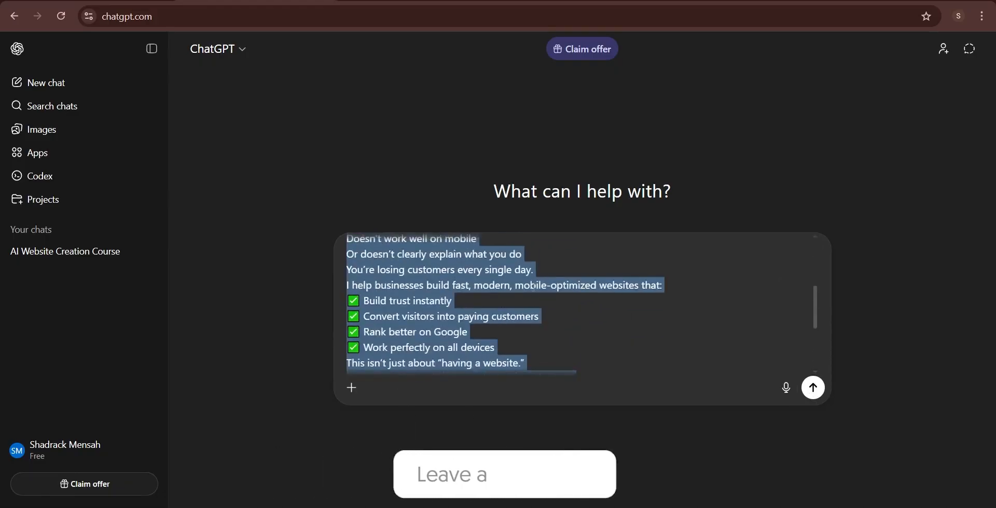
scroll(533, 286, up, 2)
click(814, 402)
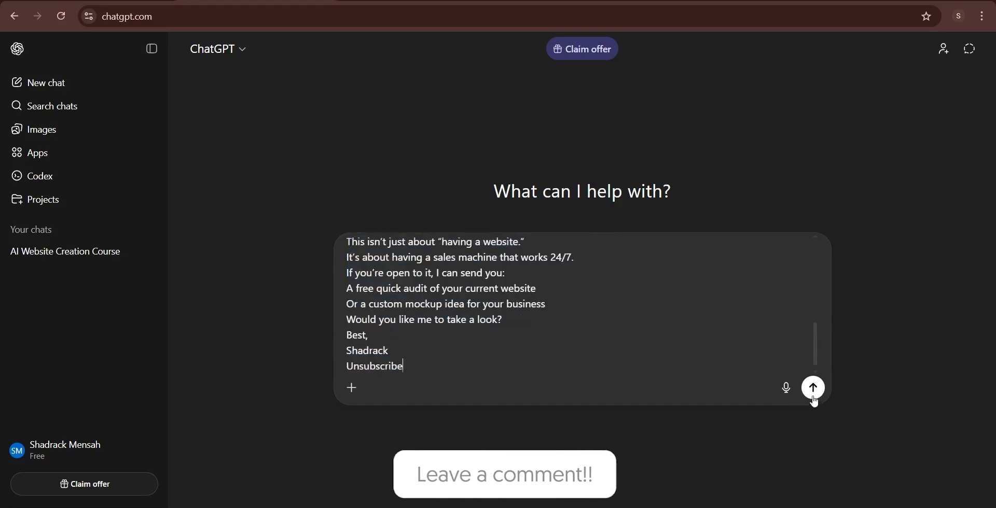
click(814, 394)
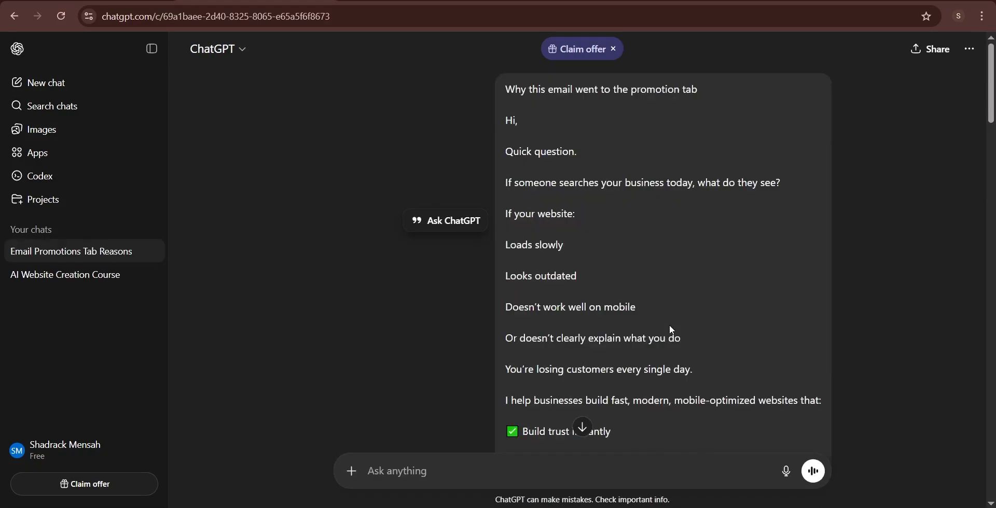
Read the start of ChatGPT's answer on why the e-mail looks like a sales pitch to Gmail
scroll(669, 328, down, 8)
scroll(669, 327, up, 1)
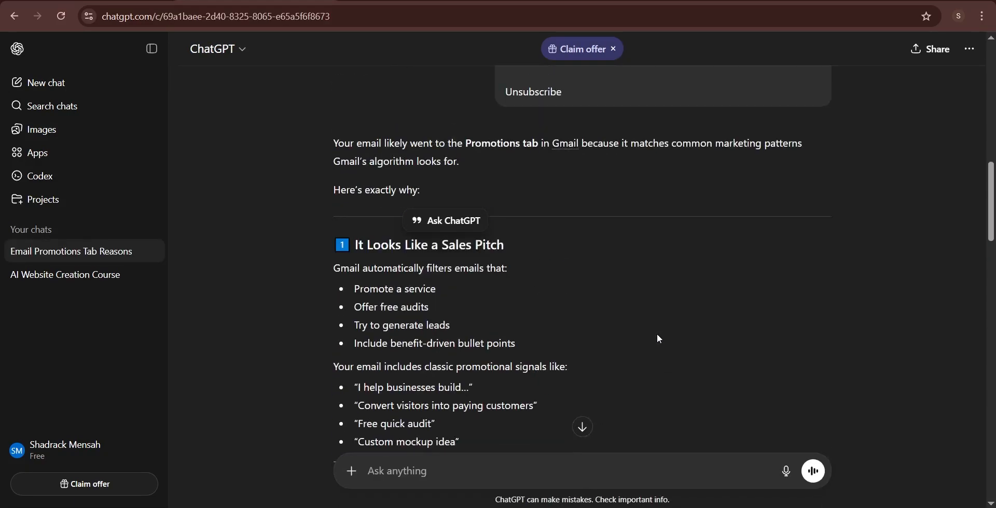
scroll(656, 334, up, 1)
scroll(427, 242, up, 1)
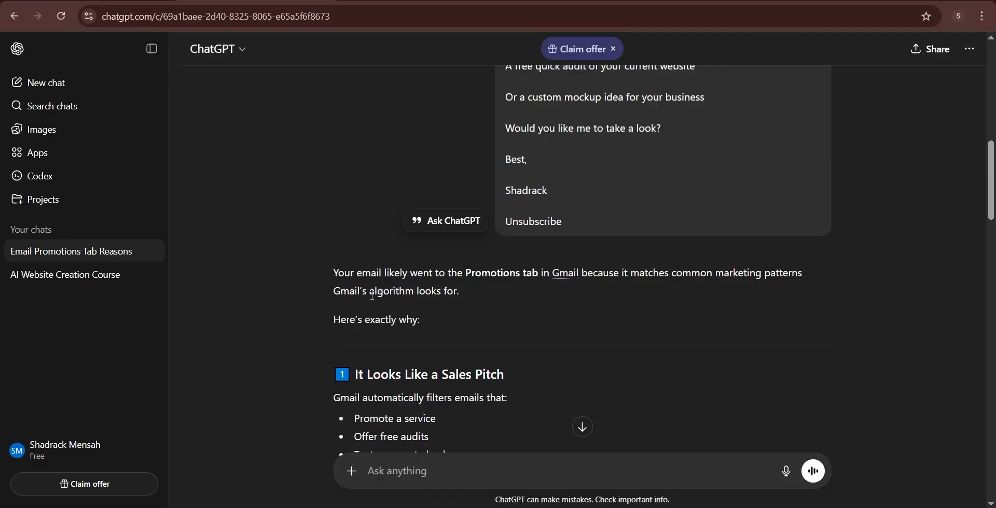
scroll(464, 302, down, 2)
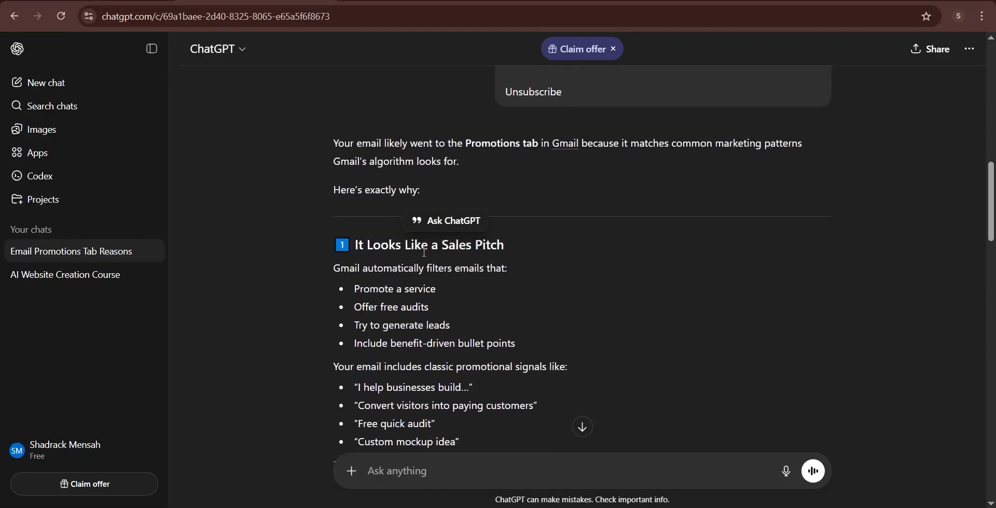
scroll(511, 261, down, 3)
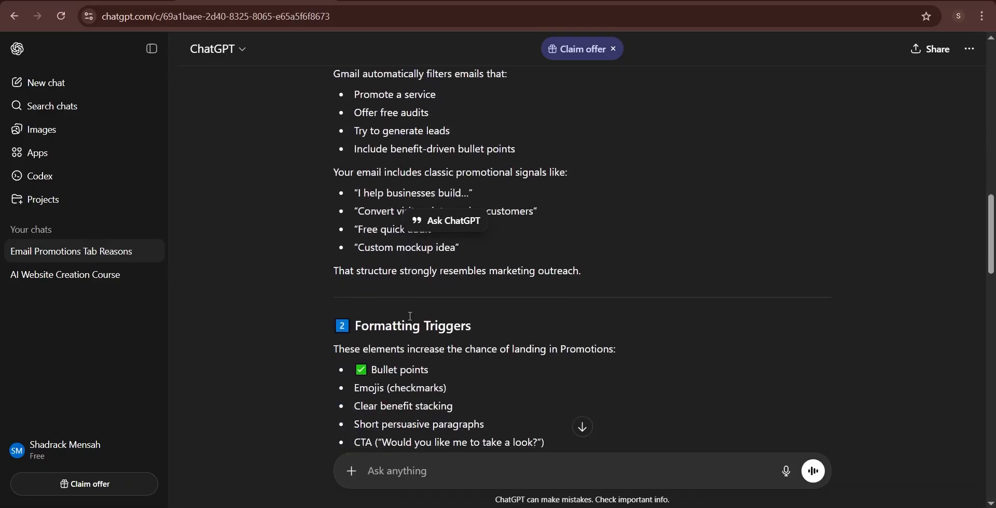
Examine the Formatting Triggers section, including the bullet point and call-to-action items, and continue to the promotional language patterns
drag(359, 326, 472, 326)
drag(375, 369, 480, 369)
scroll(450, 369, down, 3)
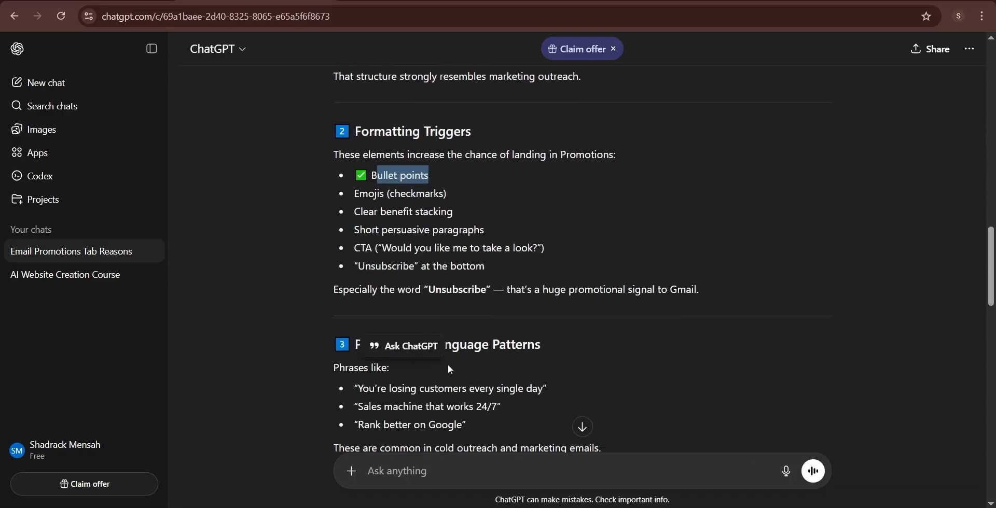
double_click(360, 252)
drag(522, 249, 552, 254)
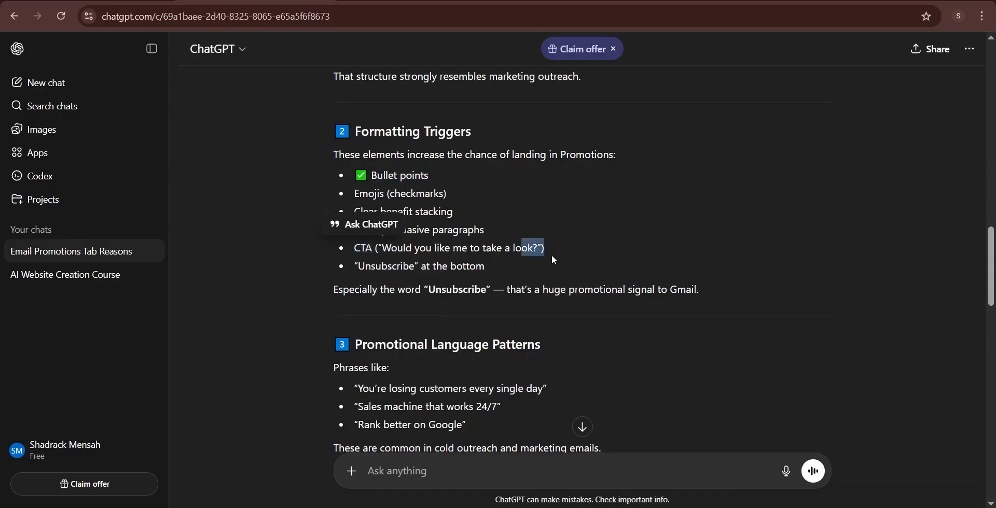
scroll(547, 264, down, 2)
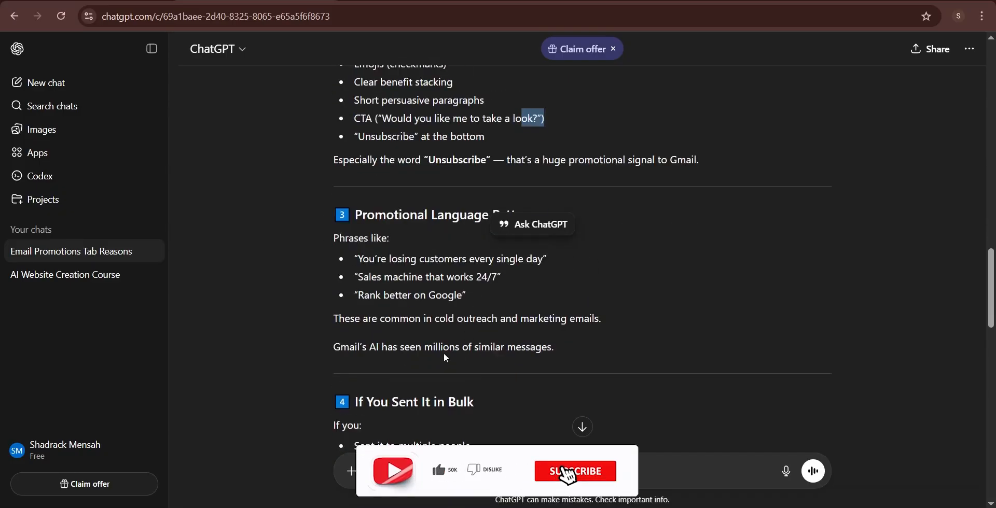
Review the remaining reasons and the simple e-mail copy drafted for the Primary inbox
scroll(446, 357, down, 1)
scroll(484, 301, down, 1)
scroll(485, 301, up, 4)
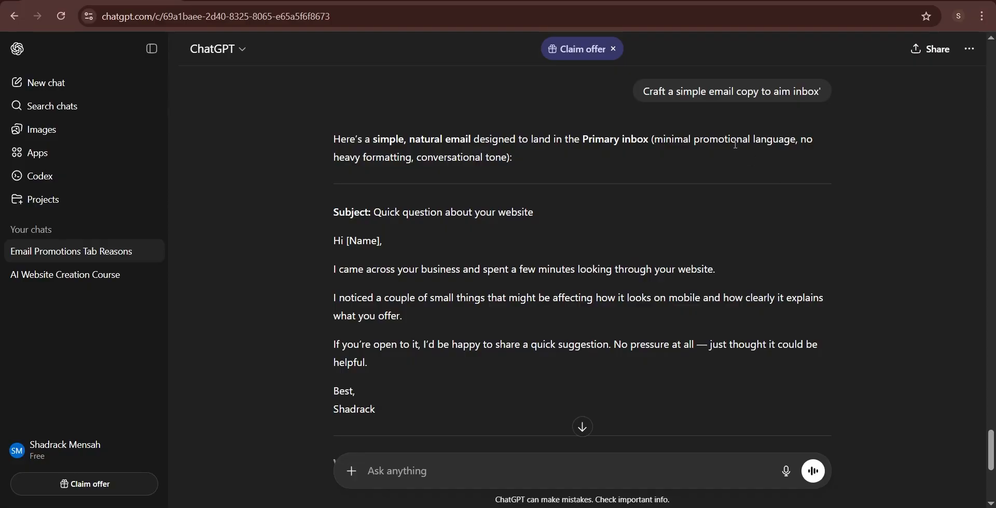
Copy the subject "Quick question about your website" from ChatGPT's draft and paste it as the subject line in InboxJet's editor
mouse_move(680, 128)
drag(376, 212, 536, 210)
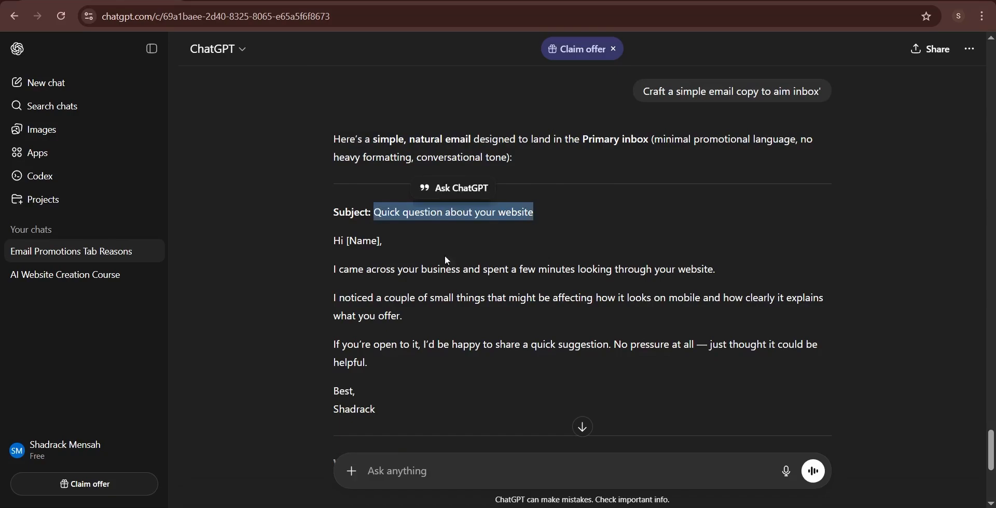
drag(326, 247, 396, 411)
click(464, 315)
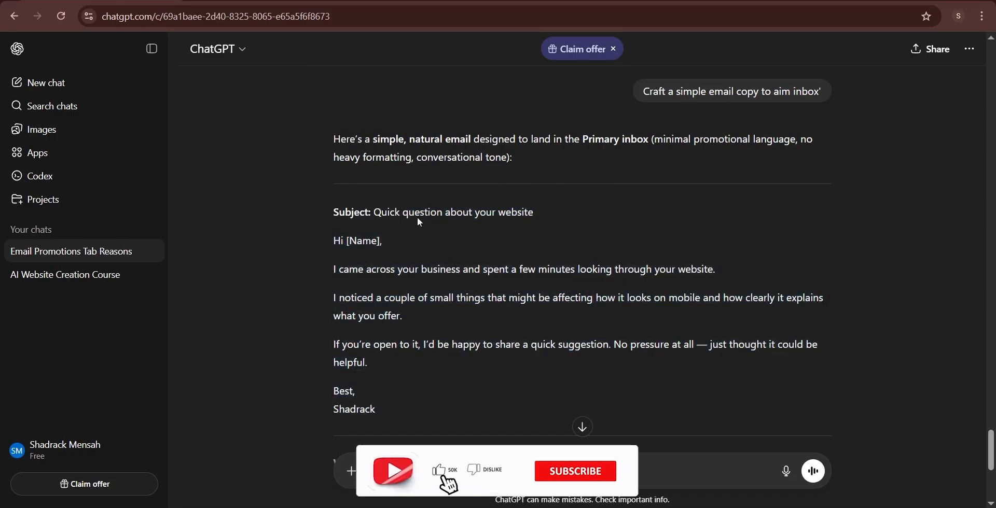
drag(374, 211, 533, 213)
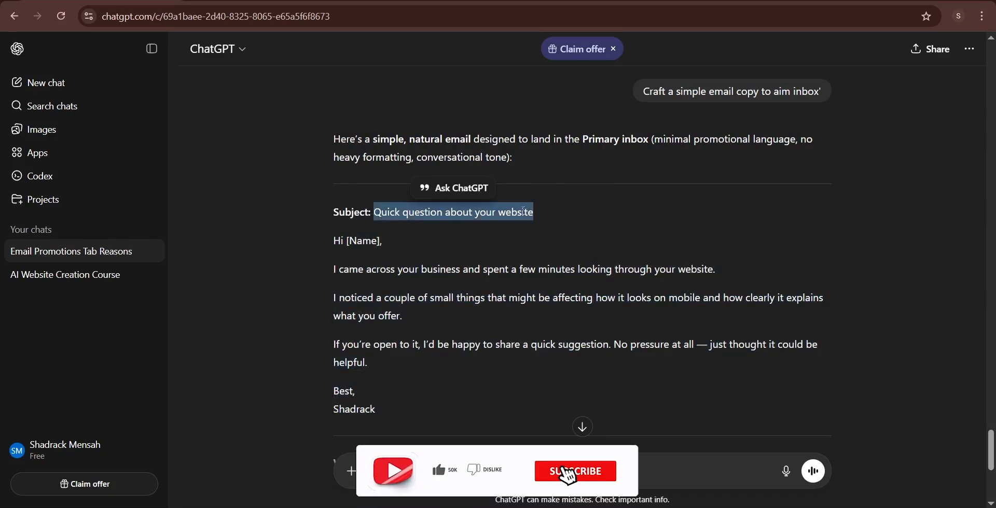
right_click(523, 212)
click(544, 228)
key(alt+Tab)
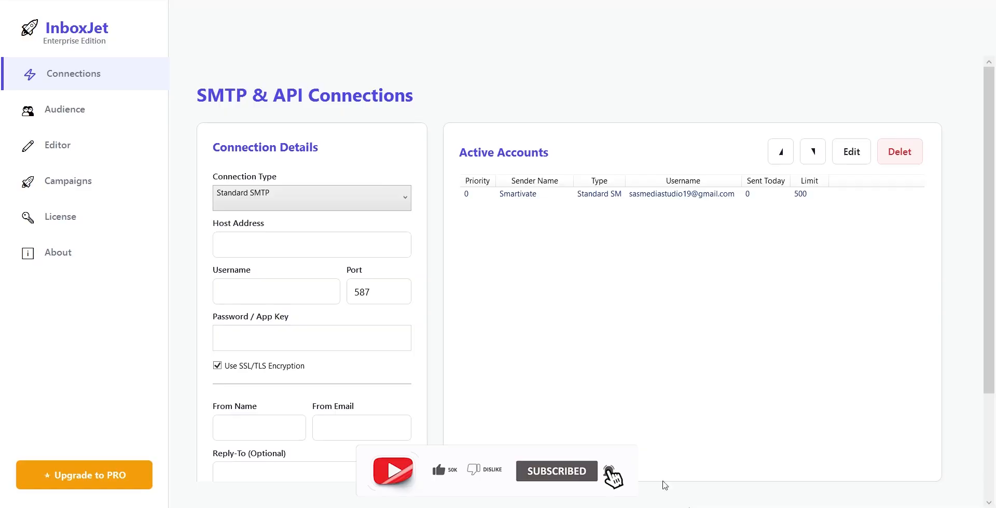
click(70, 148)
right_click(278, 117)
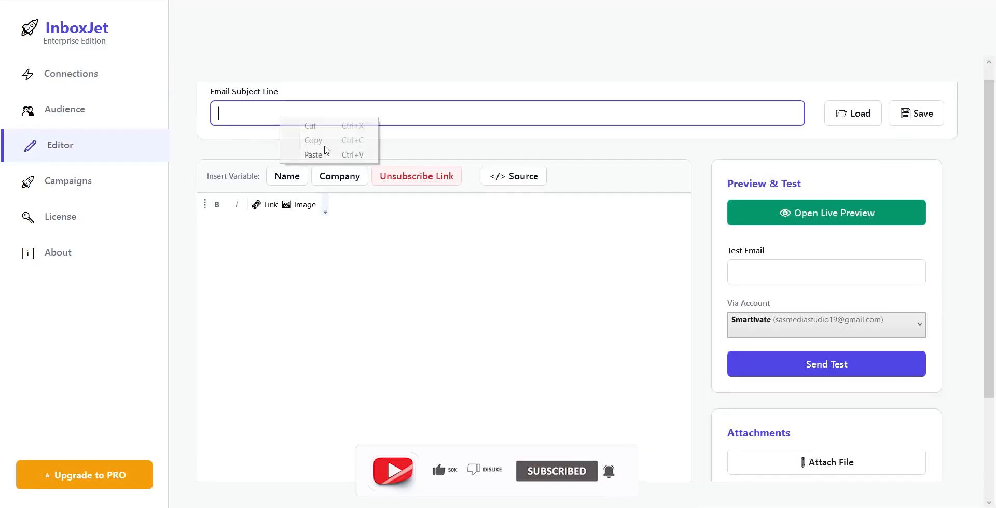
click(313, 154)
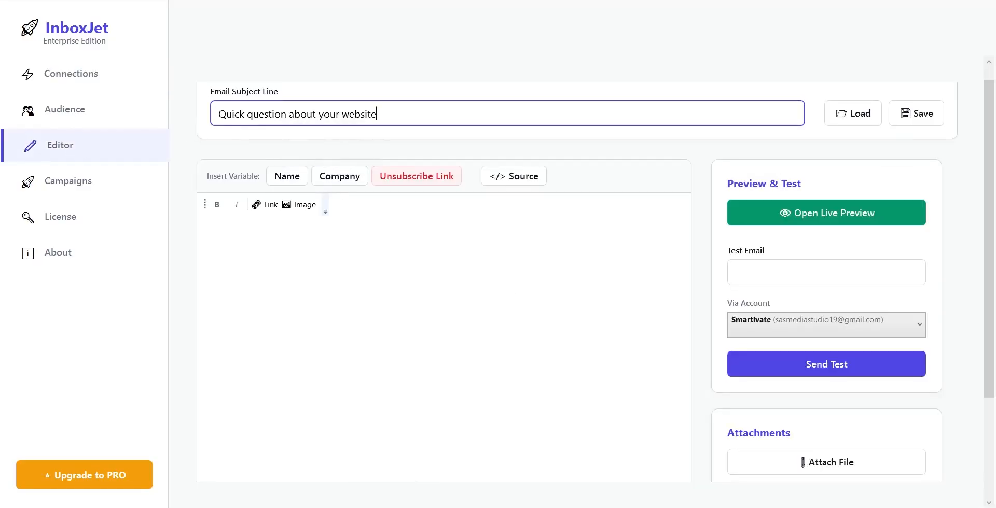
Copy the draft's body text from the greeting to the signature in ChatGPT and paste it into InboxJet's message body
key(alt+Tab)
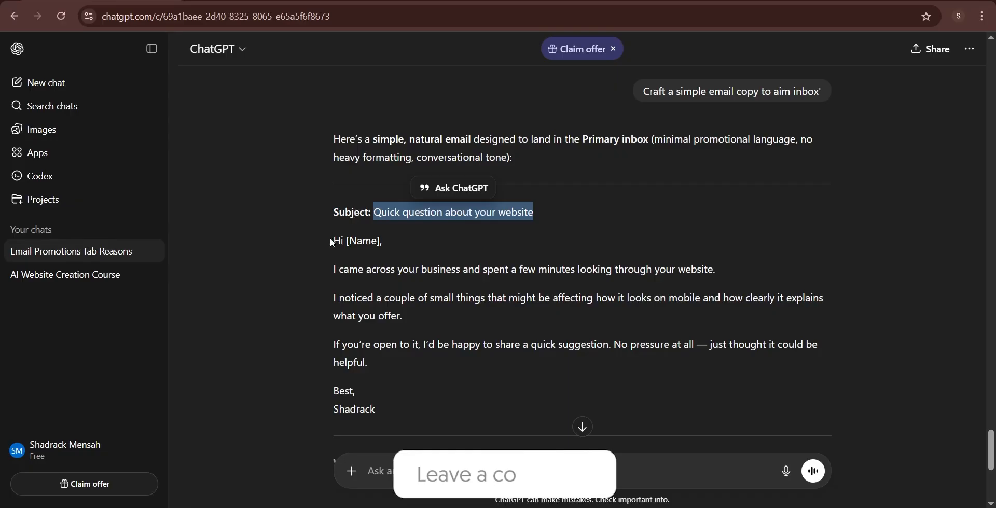
drag(332, 241, 378, 421)
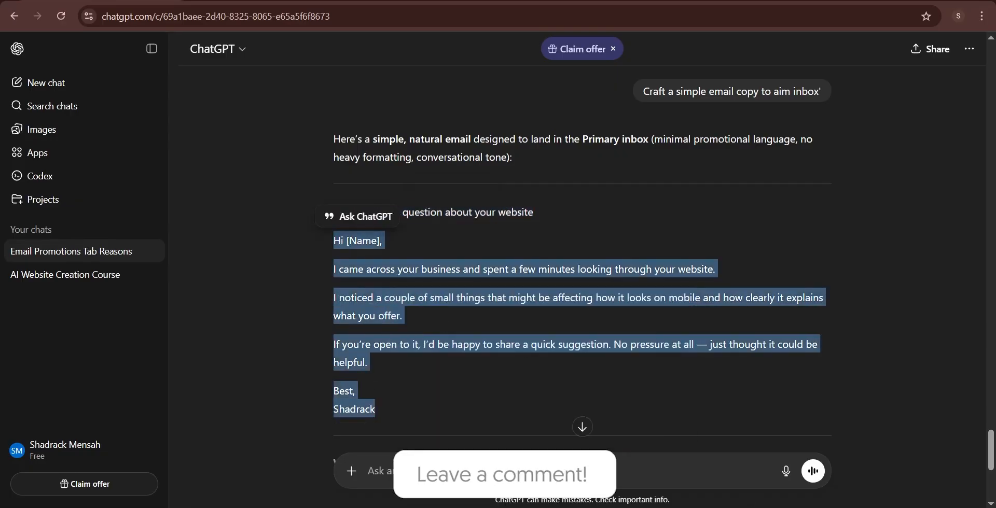
key(alt+Tab)
click(302, 260)
right_click(302, 261)
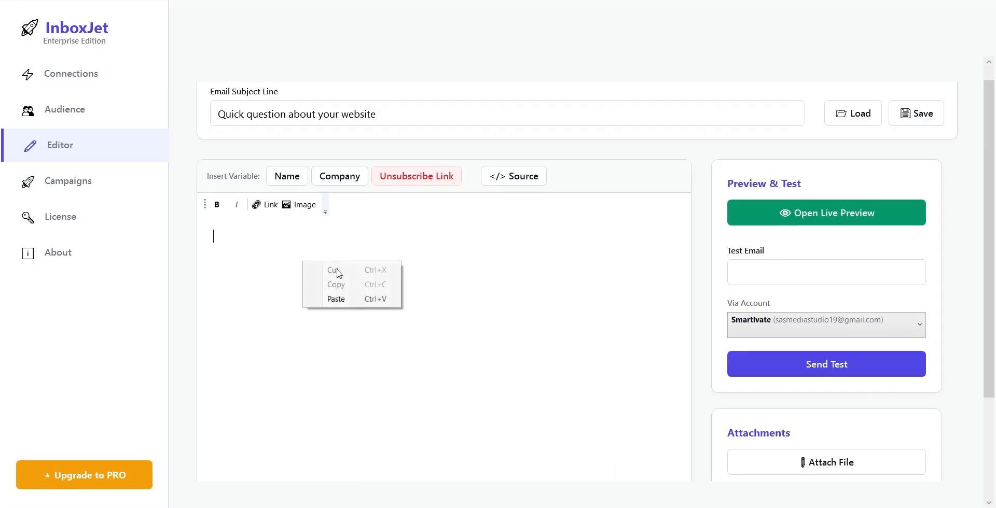
click(346, 298)
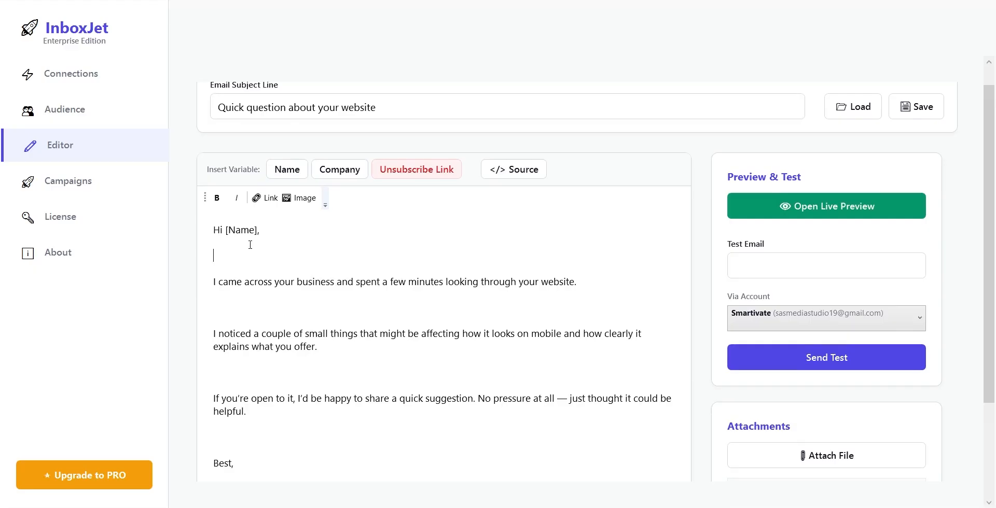
Remove the extra blank lines between the paragraphs of the e-mail body
key(BackSpace)
click(307, 275)
key(BackSpace)
click(299, 319)
key(BackSpace)
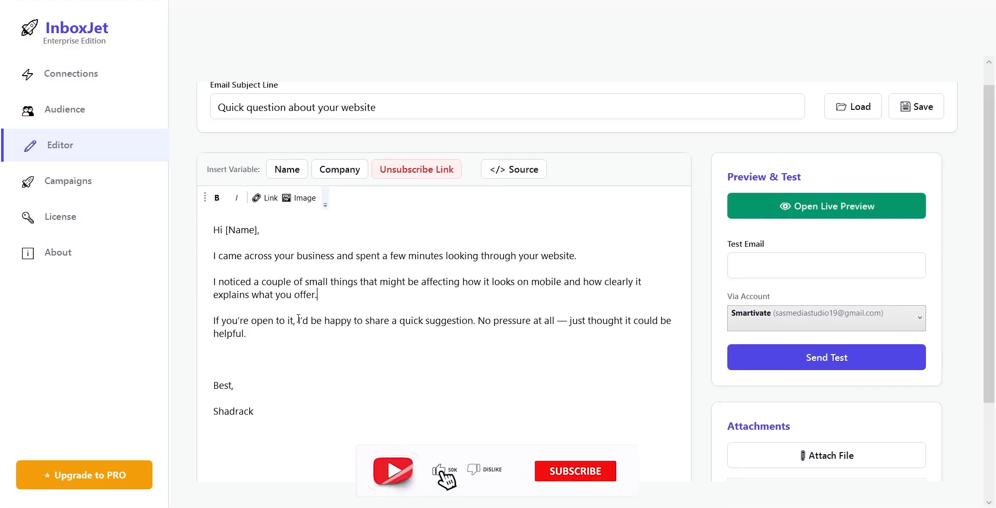
click(320, 366)
key(BackSpace)
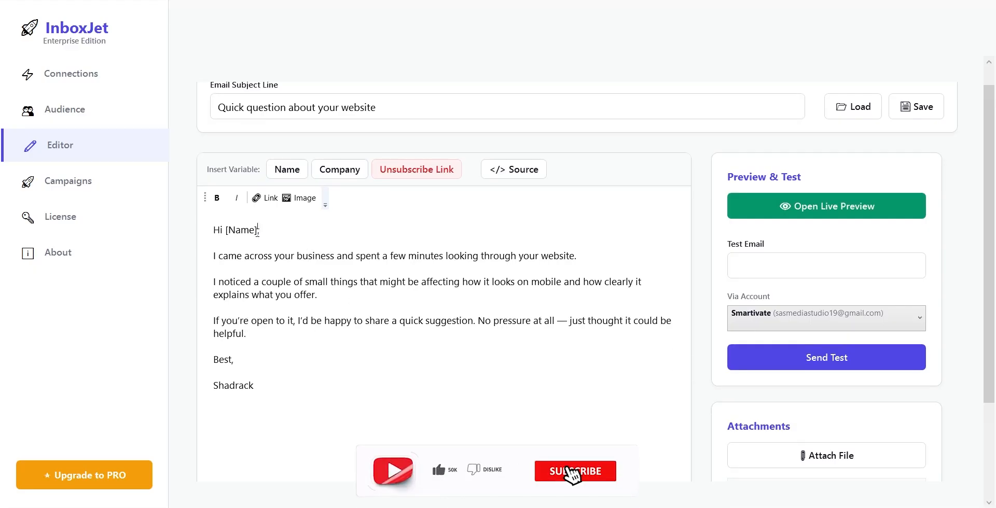
Delete the [Name] placeholder so the greeting reads "Hi," and look over the finished message
drag(258, 230, 227, 230)
key(BackSpace)
key(BackSpace)
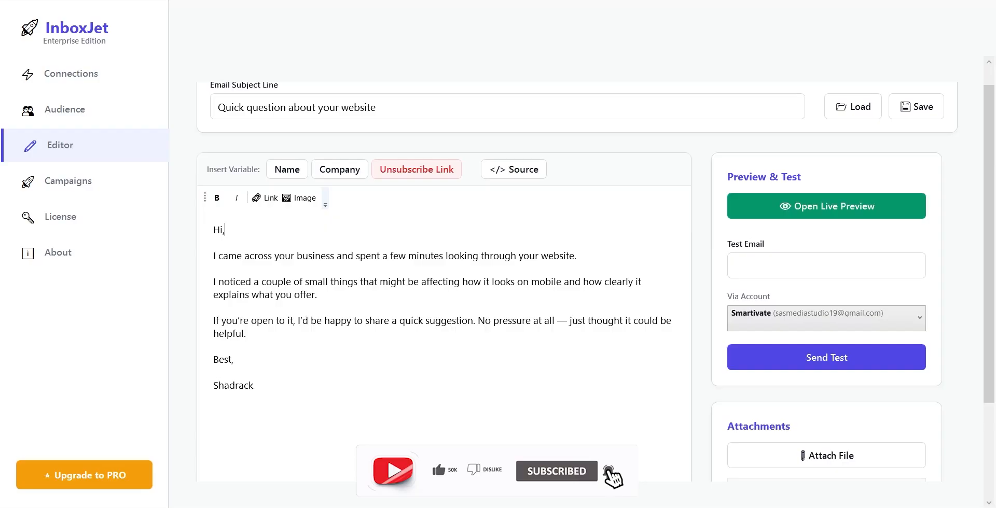
drag(255, 385, 183, 224)
click(446, 347)
Enter the recipient's address as the test e-mail and send a test through the Smartivate account
click(794, 266)
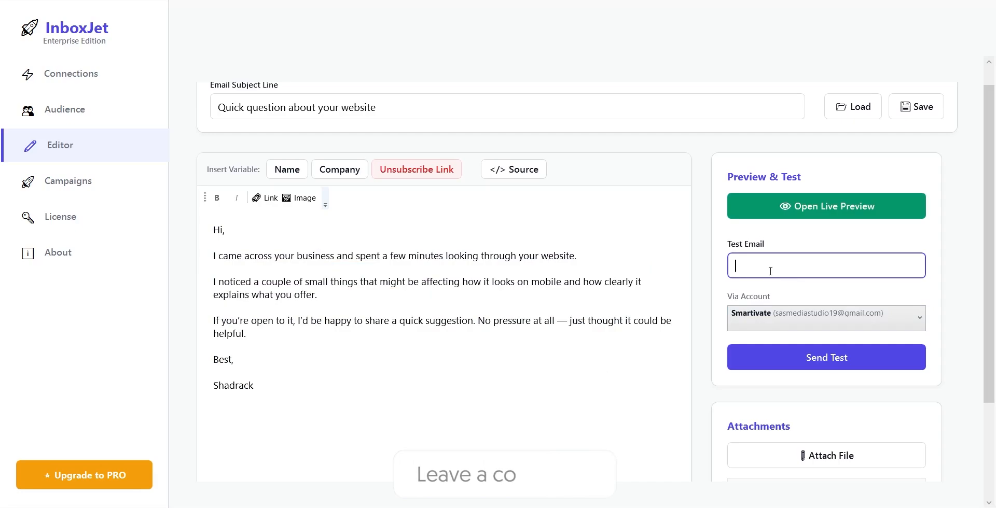
key(ctrl+v)
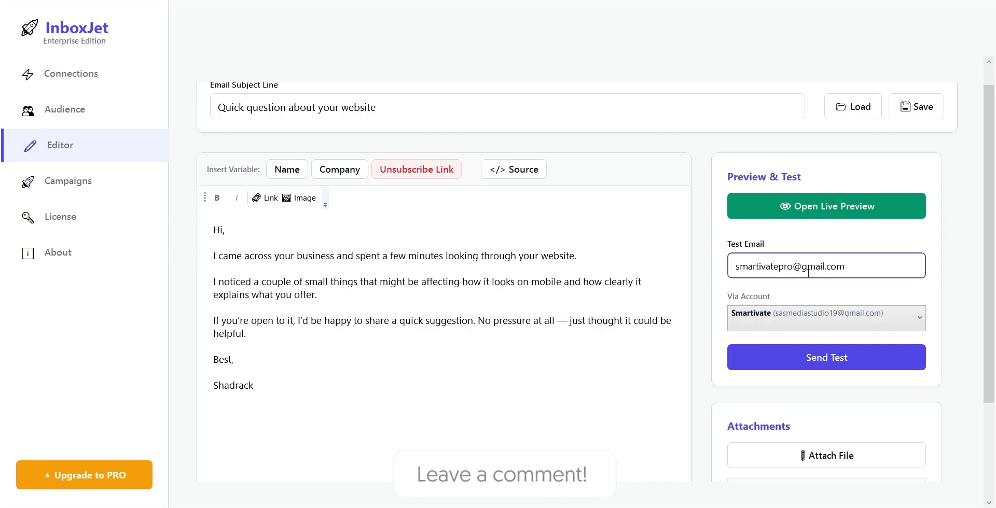
drag(845, 270, 730, 275)
click(814, 248)
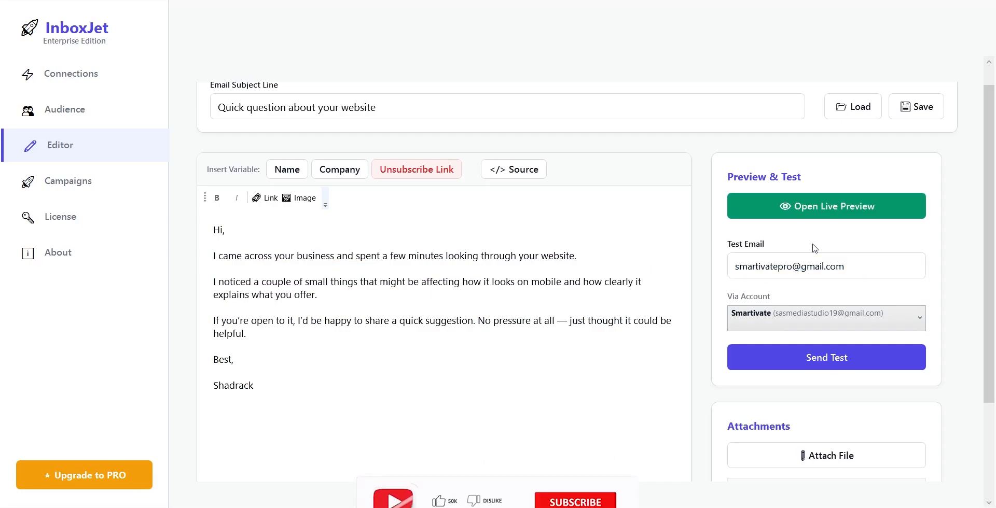
click(833, 367)
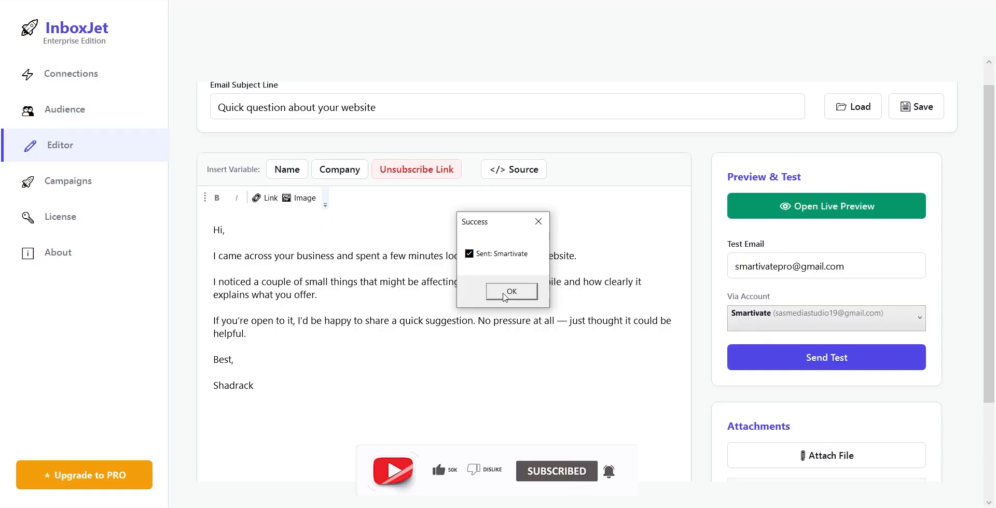
click(504, 295)
Open Gmail in a new browser tab and read the test message "Quick question about your website" in the Primary inbox
click(751, 506)
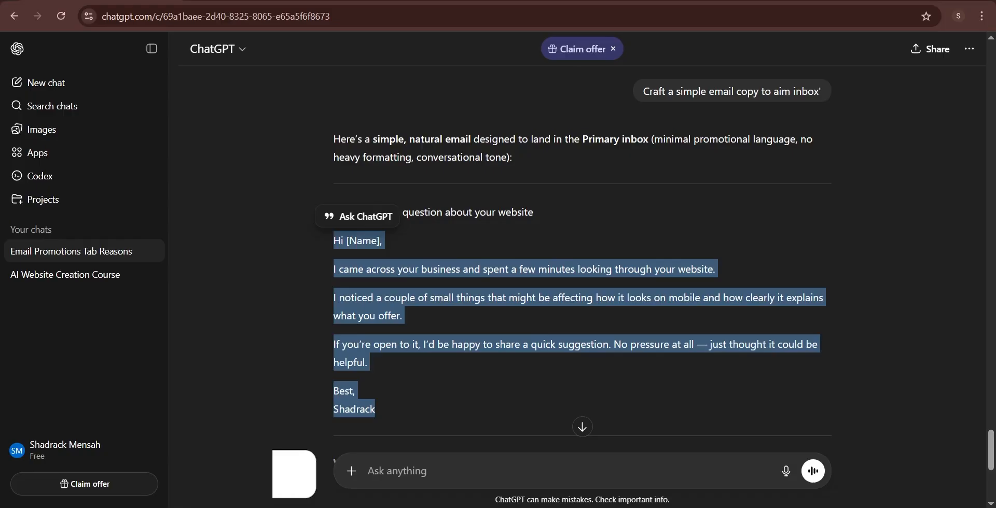
key(ctrl+t)
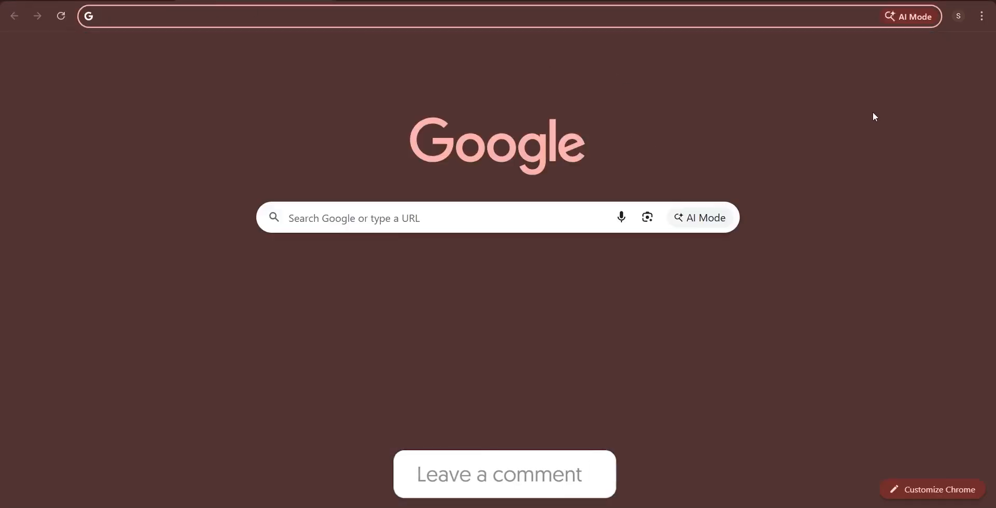
click(839, 57)
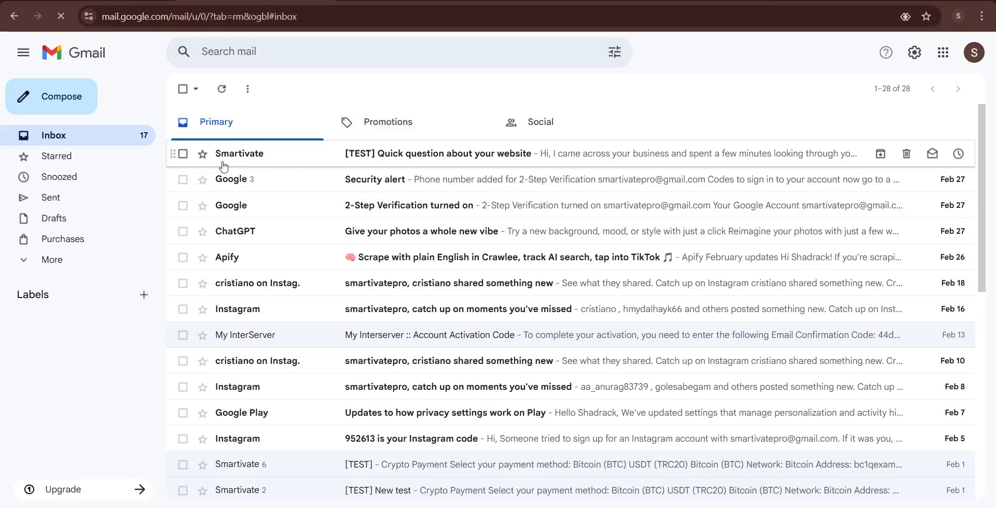
click(495, 161)
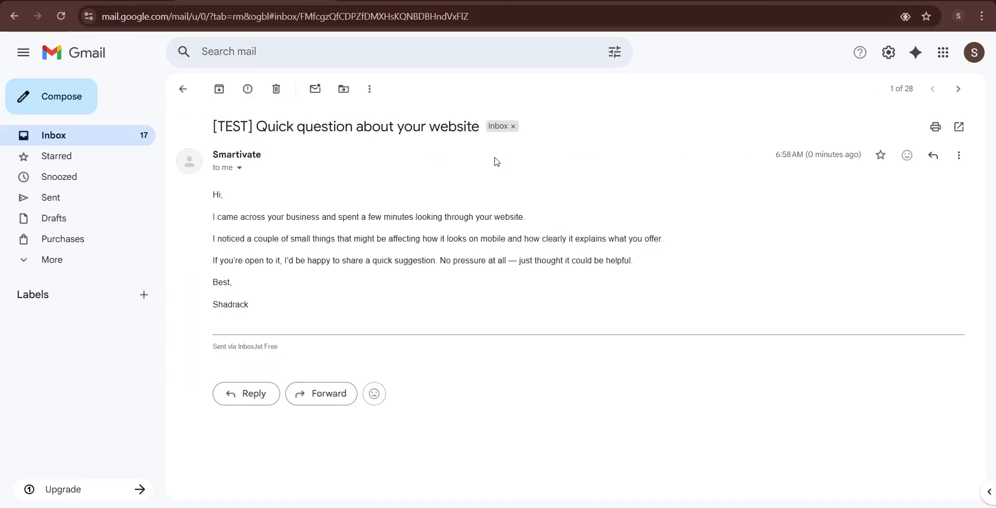
double_click(213, 193)
drag(216, 217, 547, 227)
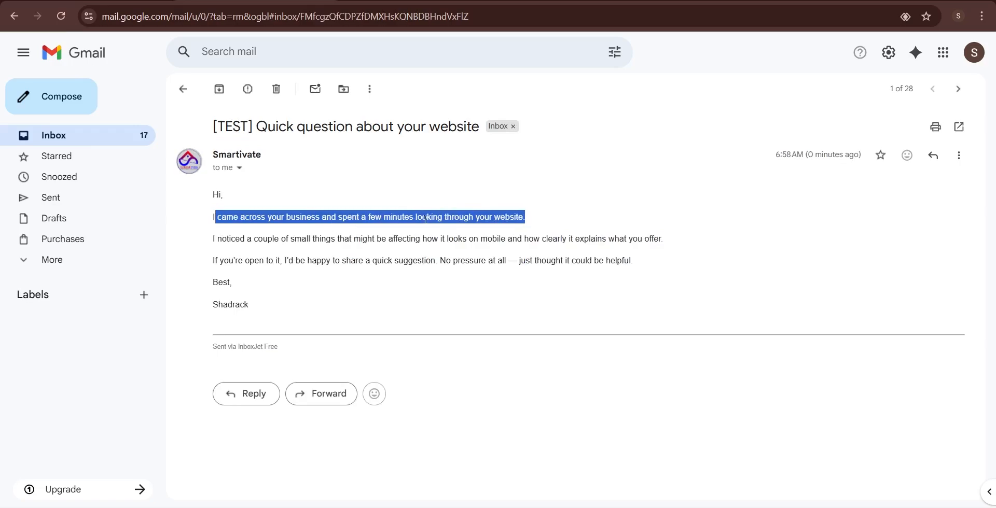
Return to ChatGPT and examine the "Why this works for Primary" points, from bullet points to the unsubscribe line
click(95, 1)
scroll(447, 191, down, 4)
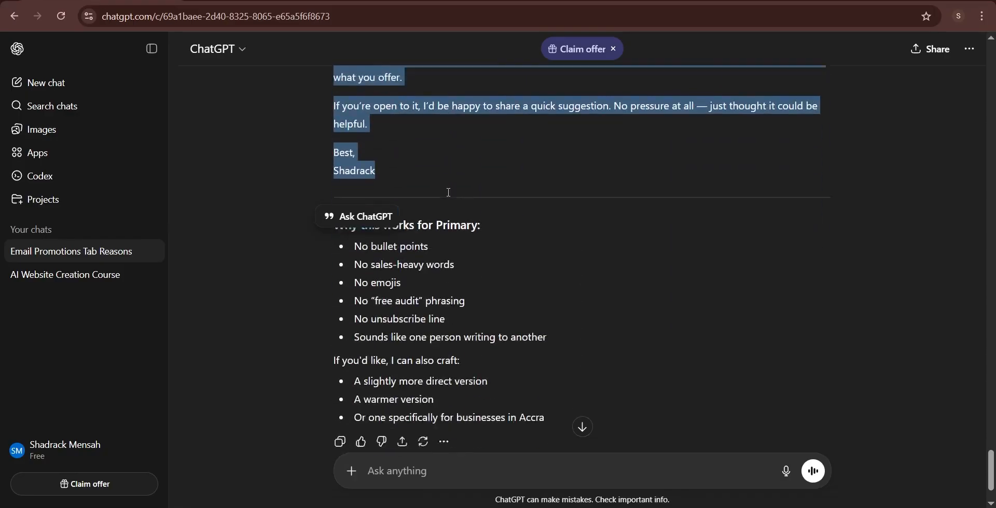
click(415, 157)
scroll(468, 174, down, 1)
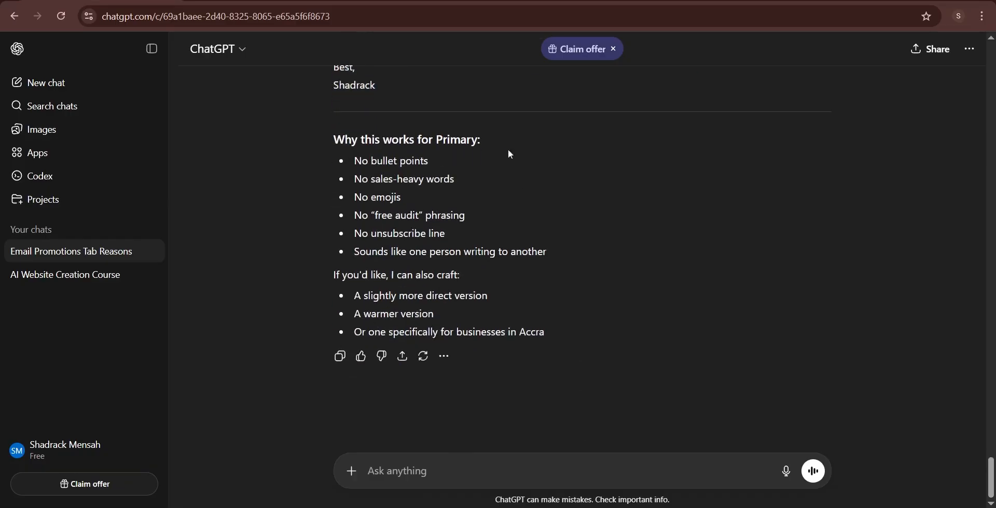
drag(404, 163, 427, 165)
click(416, 169)
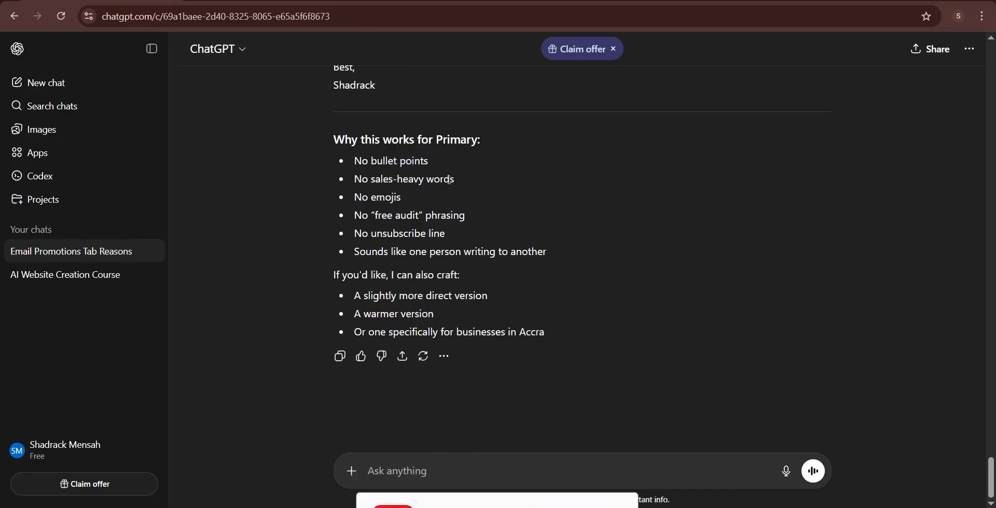
triple_click(401, 197)
drag(361, 215, 476, 218)
drag(361, 233, 446, 233)
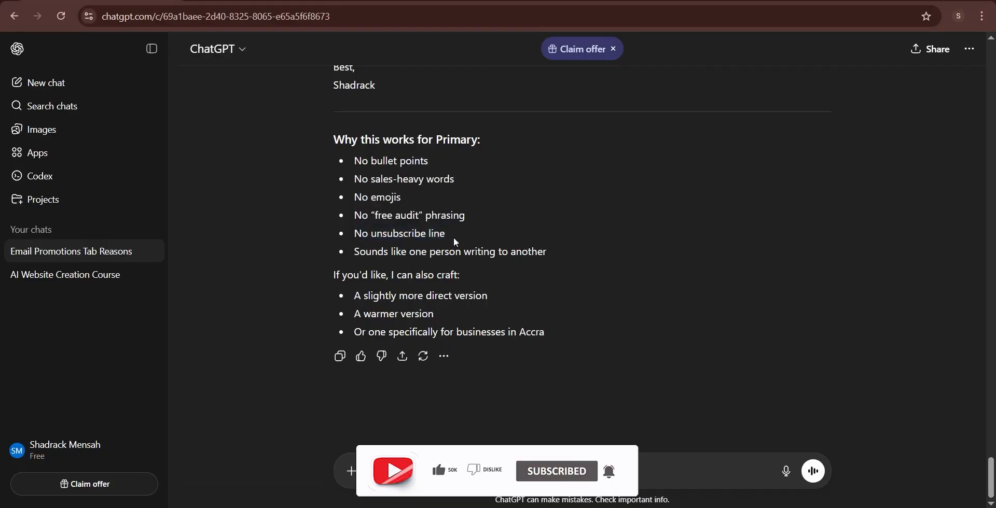
triple_click(357, 239)
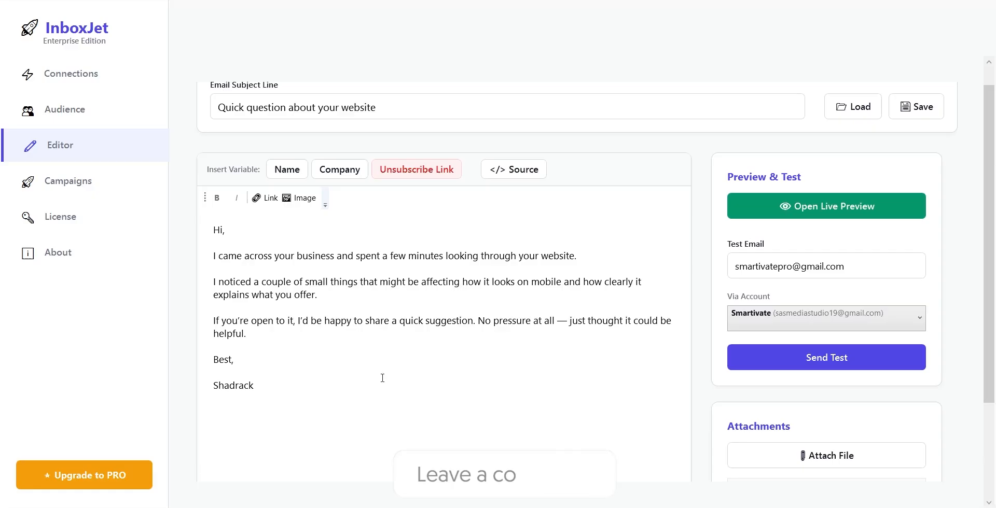
Insert an unsubscribe link variable on a new line below the signature in InboxJet's message
click(361, 403)
key(Return)
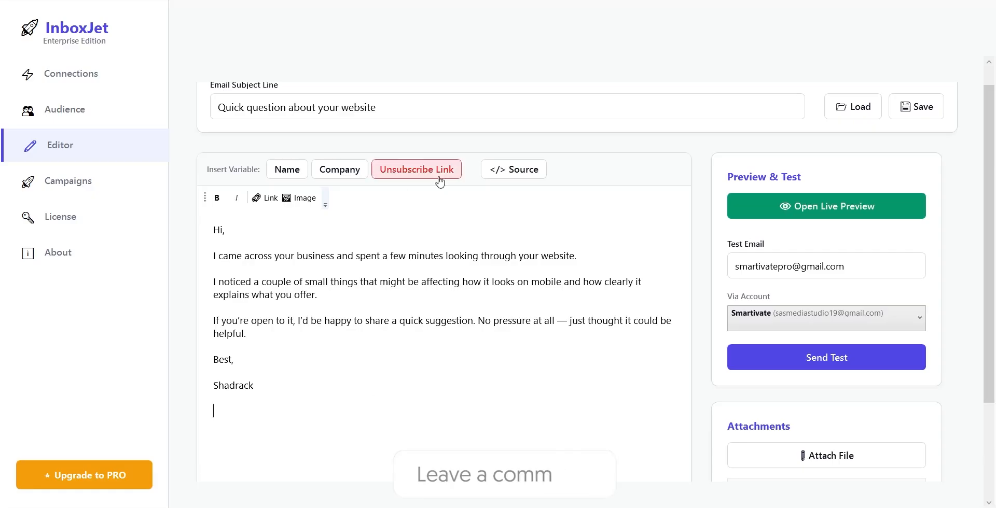
click(437, 174)
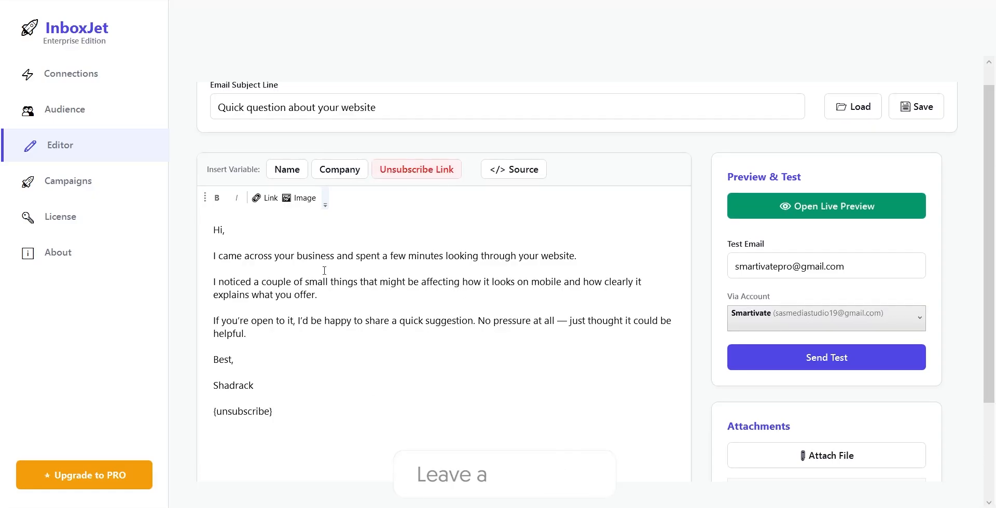
Send the test e-mail with the unsubscribe link and open the newly received message from Gmail's Primary inbox
click(833, 369)
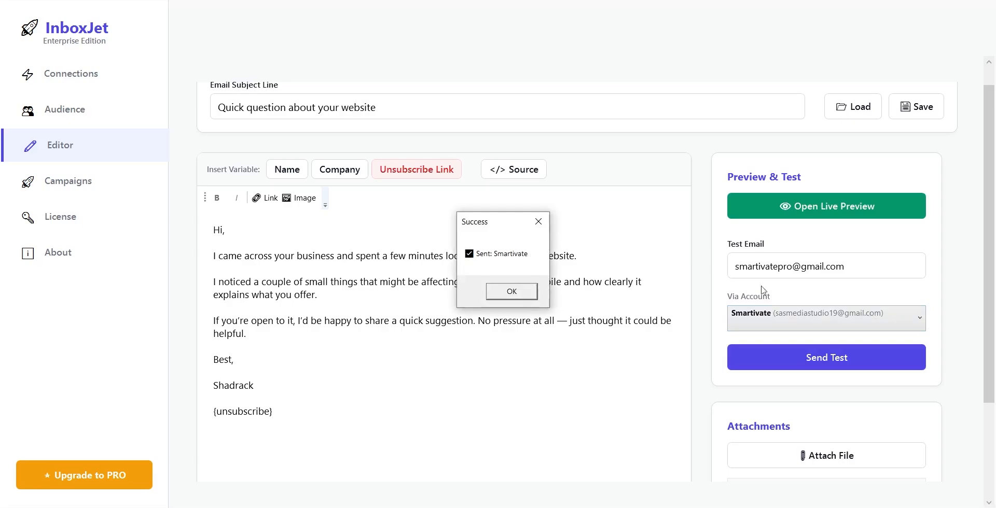
click(513, 291)
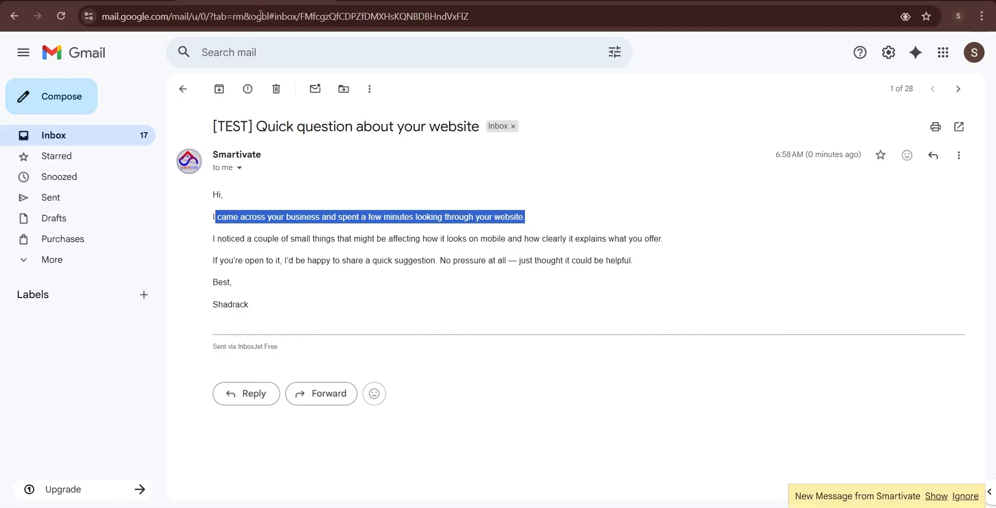
click(184, 89)
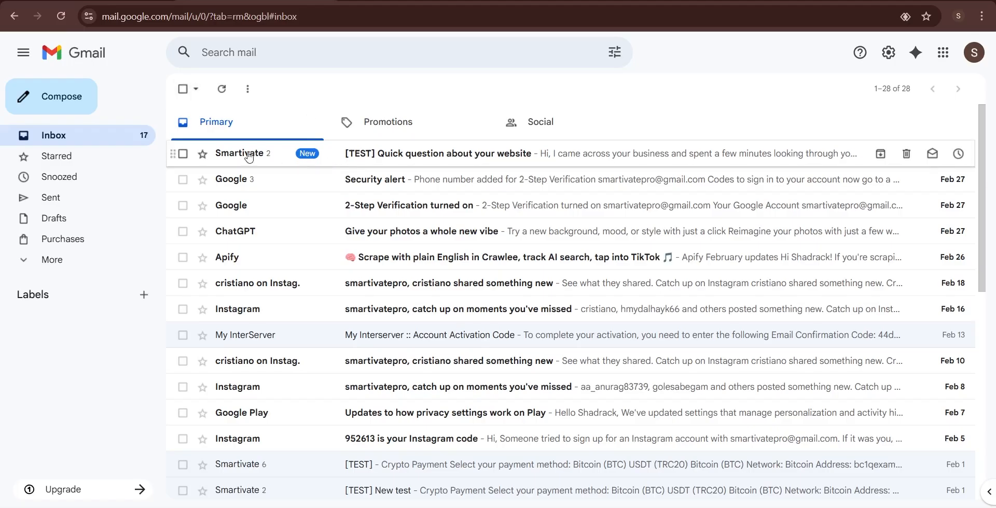
click(490, 155)
Switch back to ChatGPT and review the list of Primary inbox reasons again, including the missing unsubscribe line
click(90, 1)
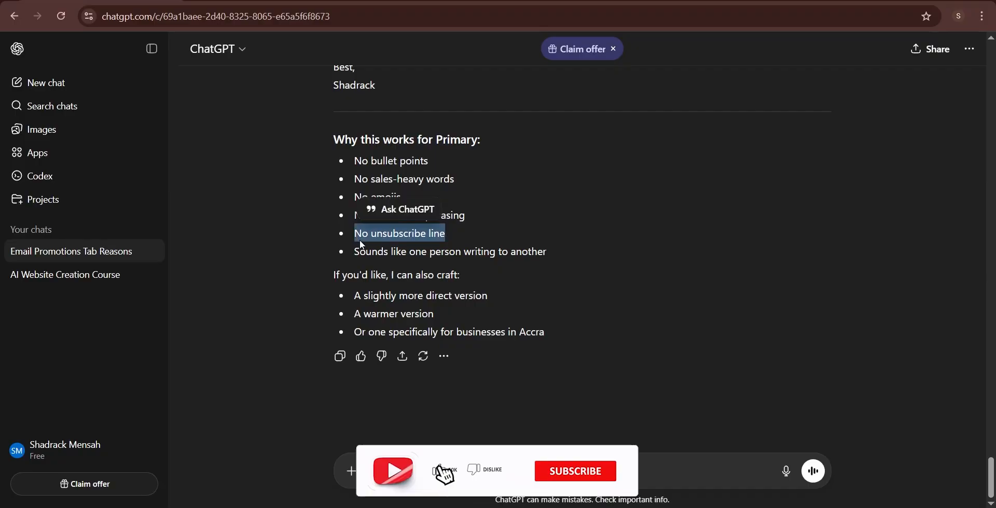
click(457, 228)
drag(484, 218, 361, 161)
drag(456, 235, 361, 232)
Switch to InboxJet's product page on the Smartivate site and compare the Solo Pro and Agency Master plan prices
click(257, 1)
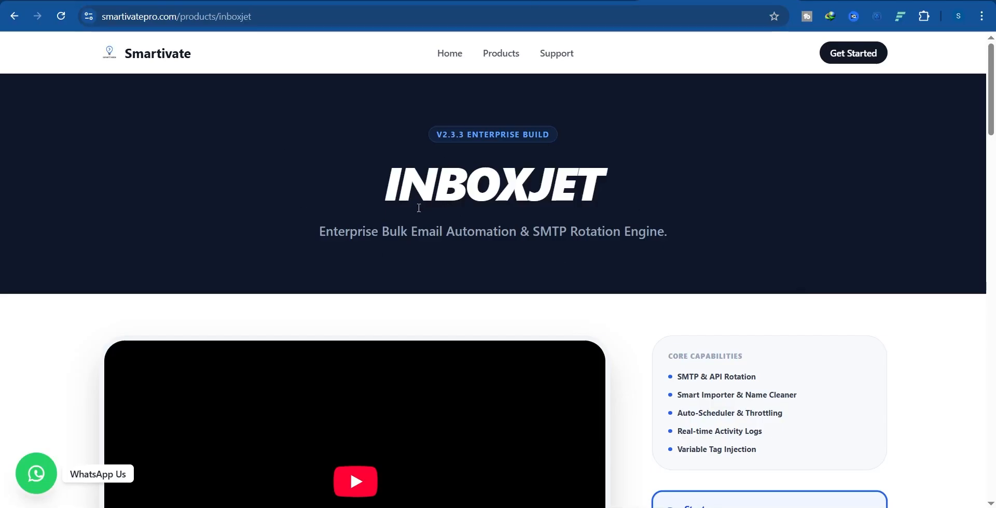
drag(394, 193, 676, 191)
scroll(678, 191, down, 5)
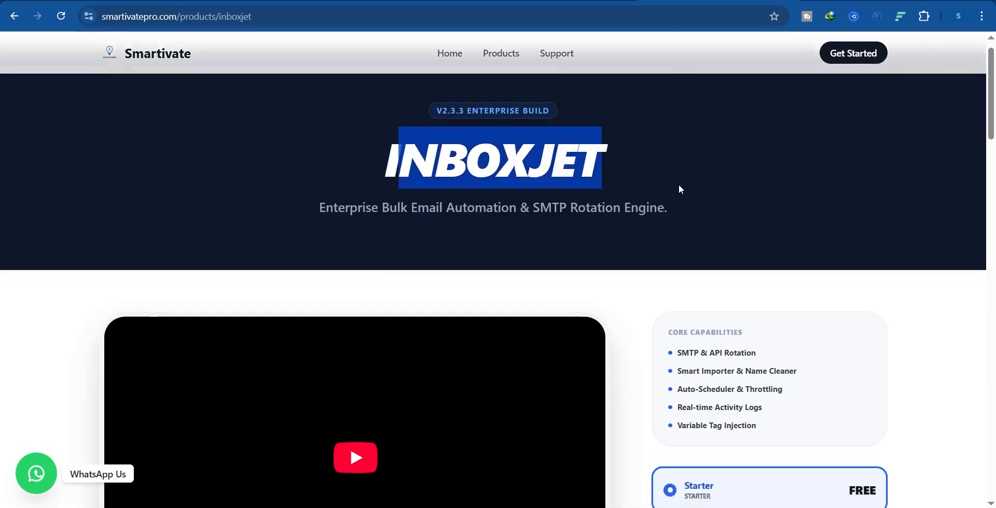
scroll(712, 218, down, 1)
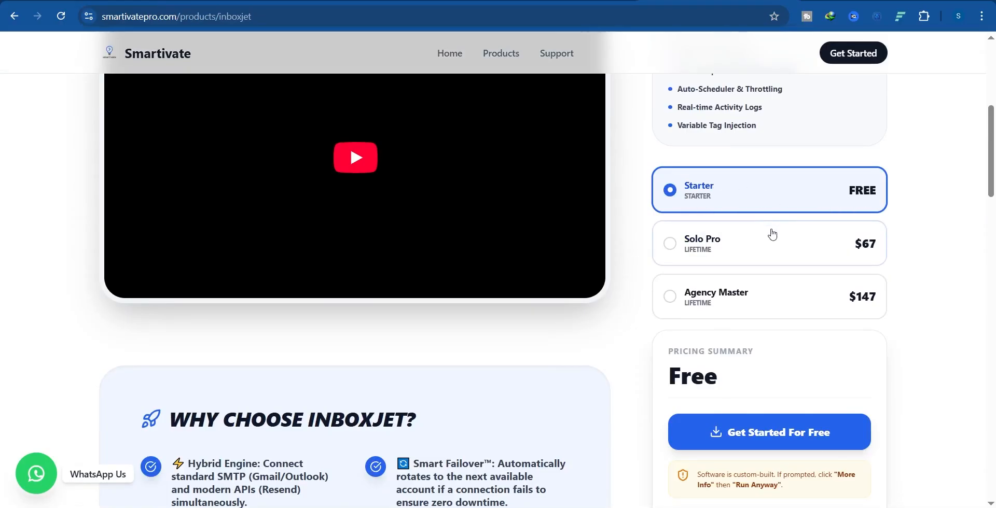
click(744, 249)
scroll(754, 253, down, 3)
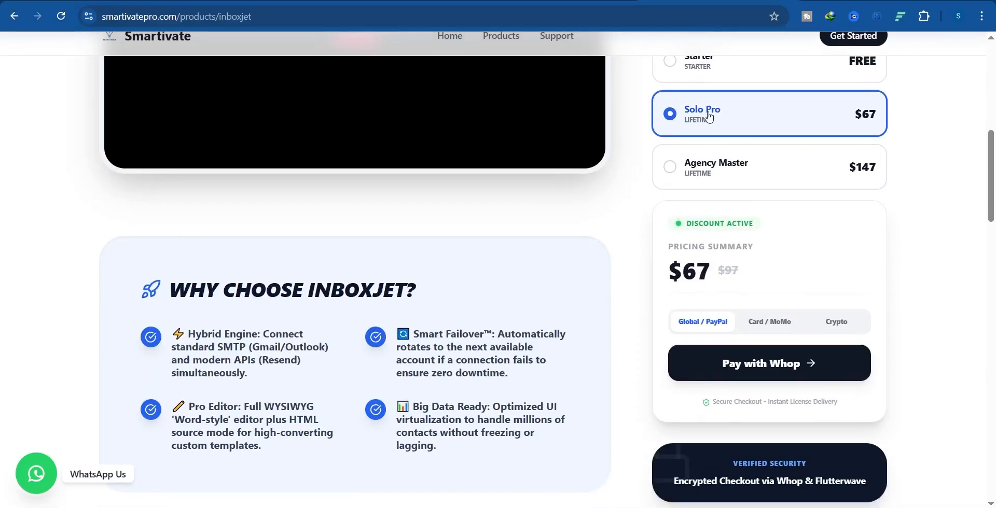
click(707, 173)
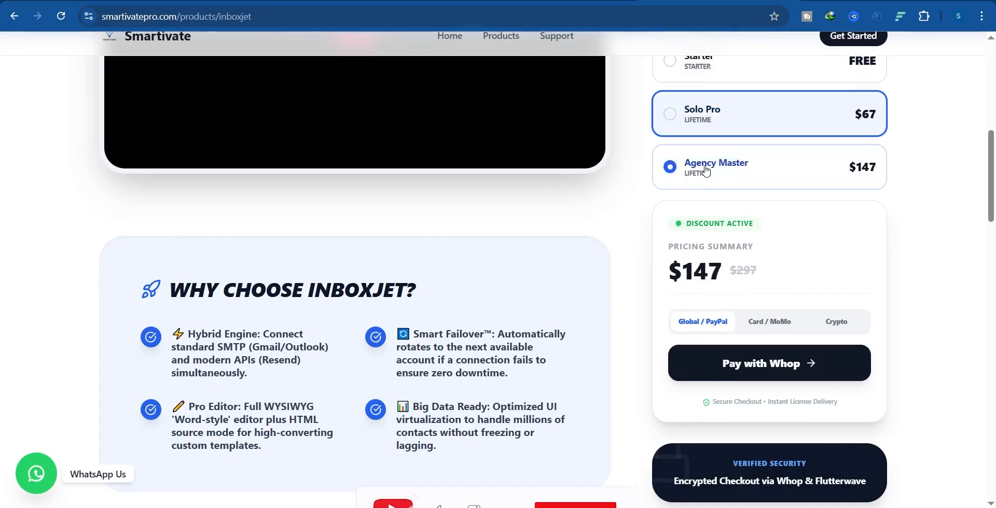
Examine the Full Feature Breakdown table across the three plans, including support tier and device activations
scroll(718, 208, down, 8)
scroll(717, 208, down, 12)
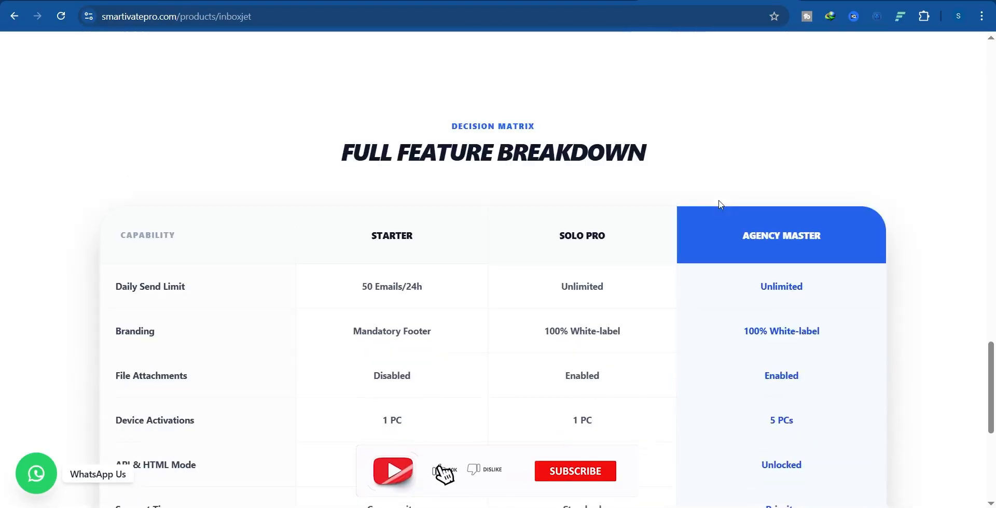
drag(322, 151, 664, 149)
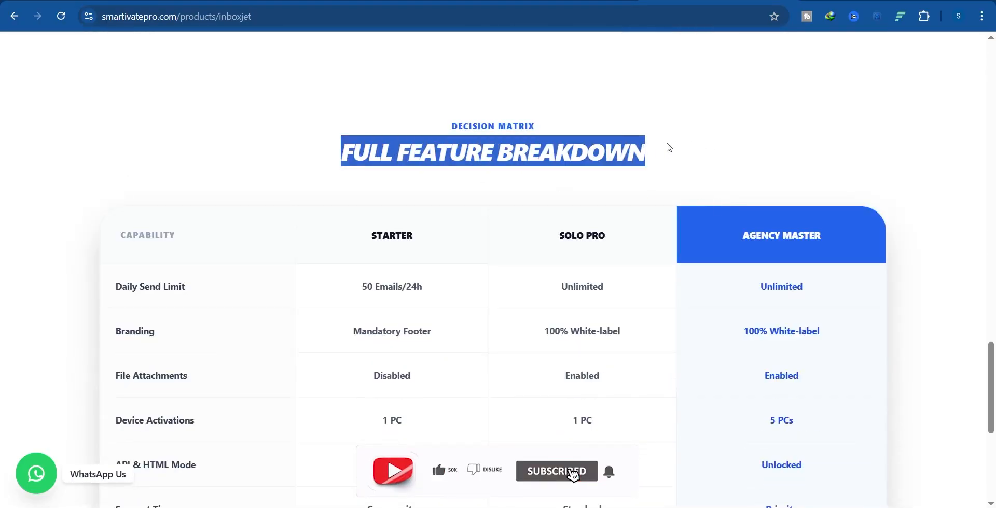
scroll(665, 150, down, 1)
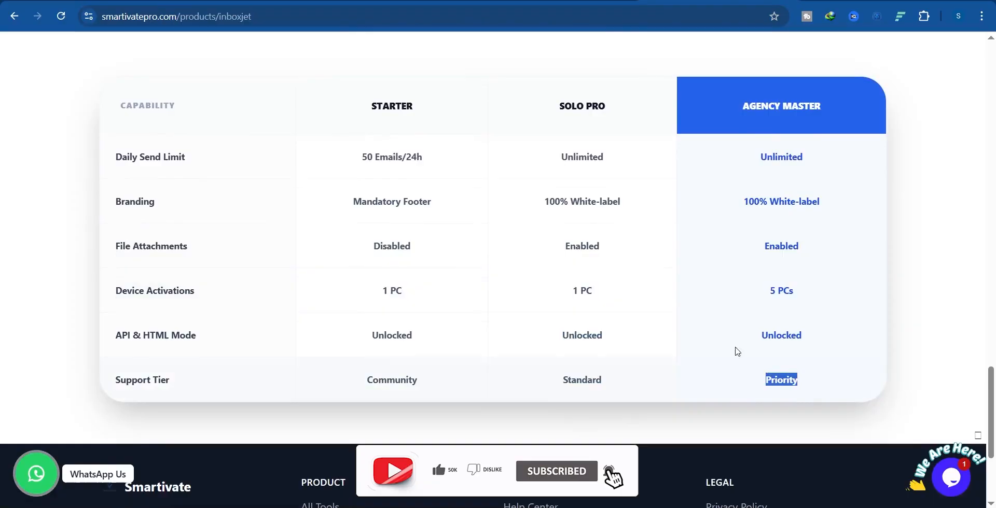
scroll(739, 355, up, 2)
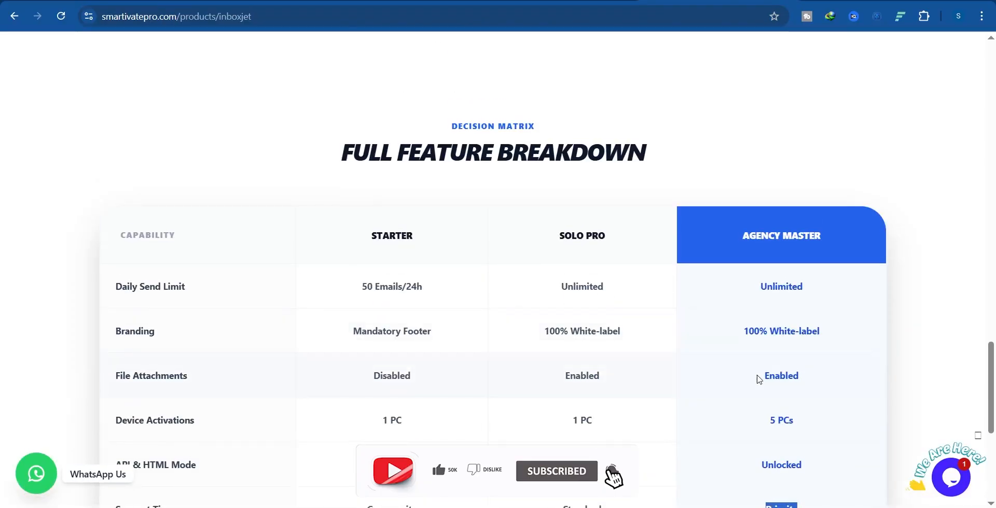
scroll(757, 379, down, 1)
drag(804, 358, 574, 364)
scroll(574, 365, up, 15)
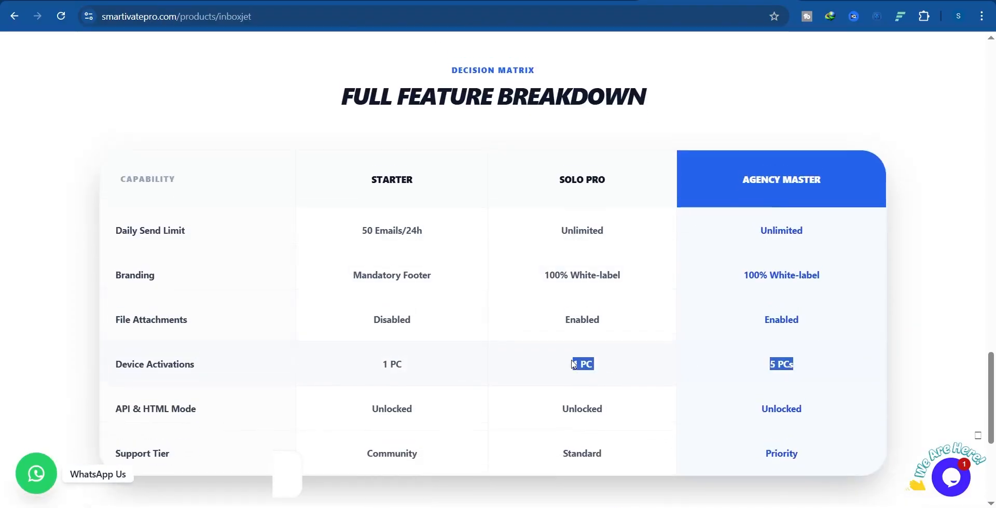
scroll(571, 347, up, 5)
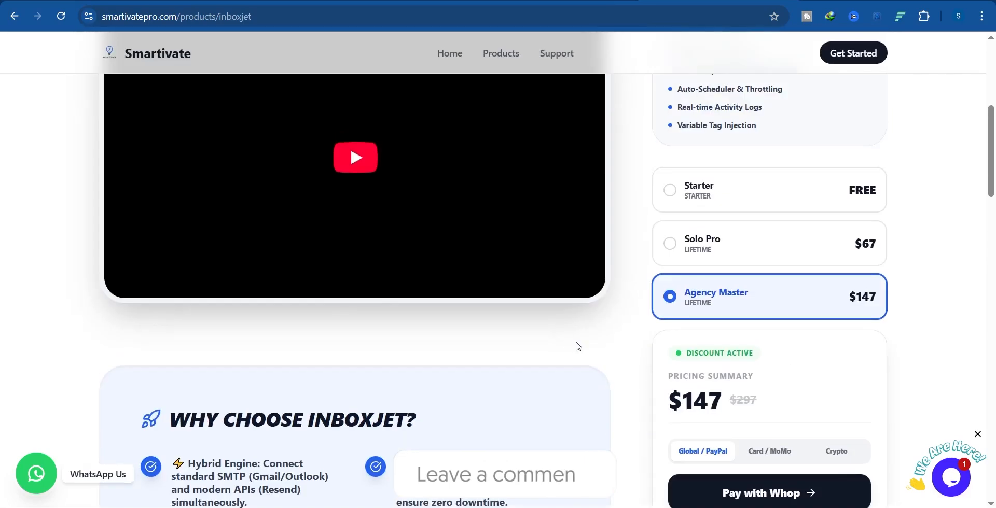
Select the Solo Pro plan and look through its Crypto, Card / MoMo and Global / PayPal payment options
click(703, 254)
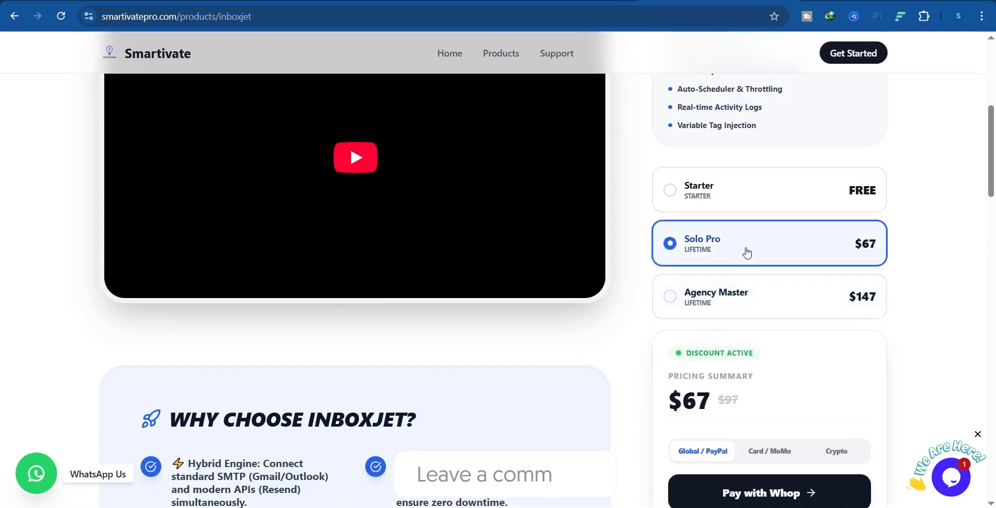
scroll(773, 332, down, 3)
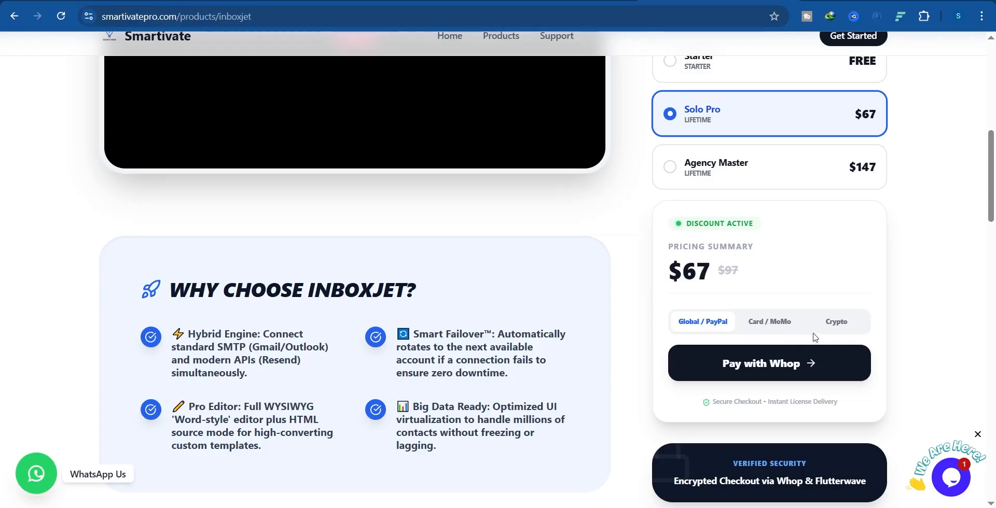
click(835, 324)
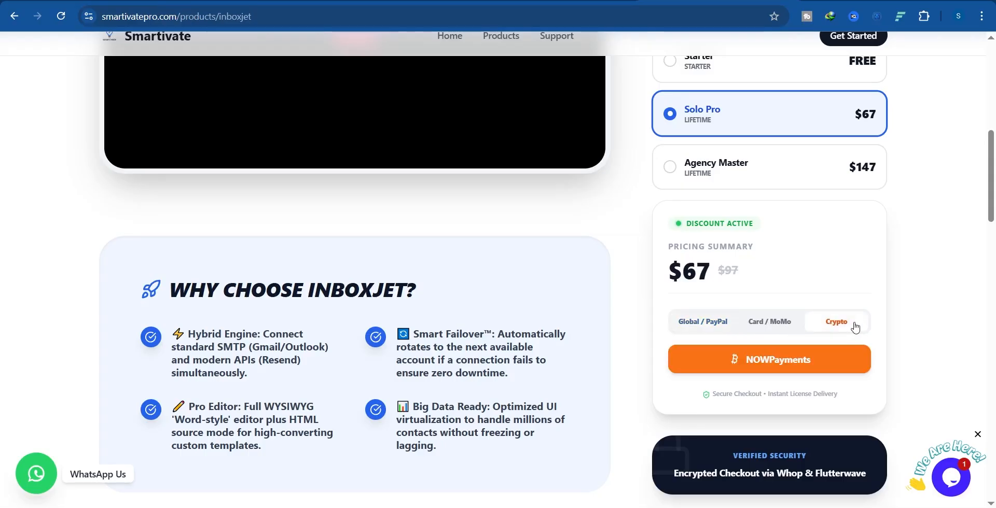
click(762, 326)
click(714, 331)
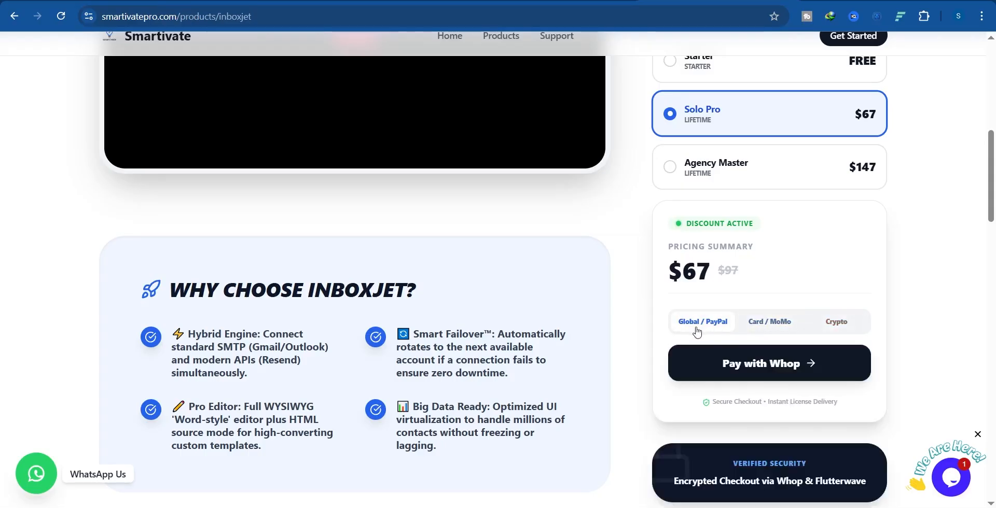
Open the Whop checkout for the Solo Pro plan and review its available payment methods
click(753, 373)
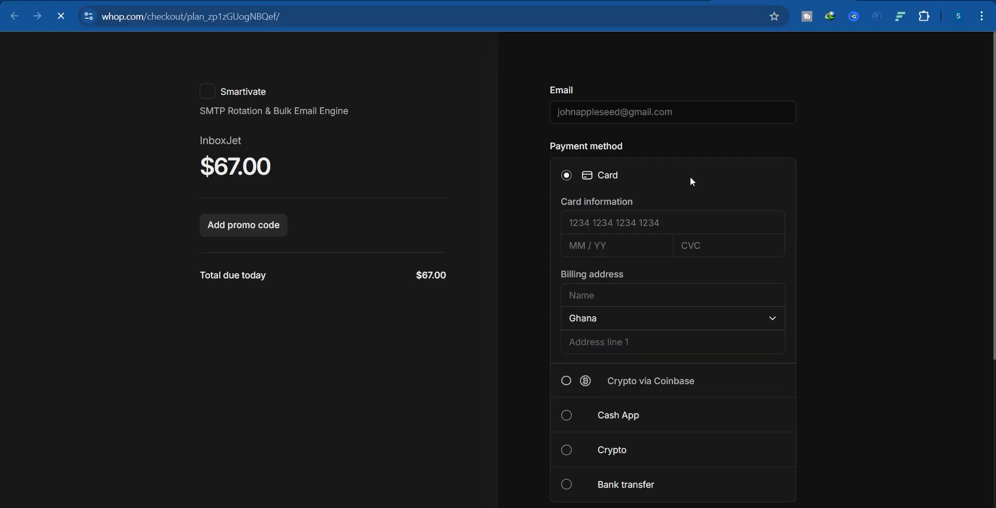
scroll(752, 218, down, 1)
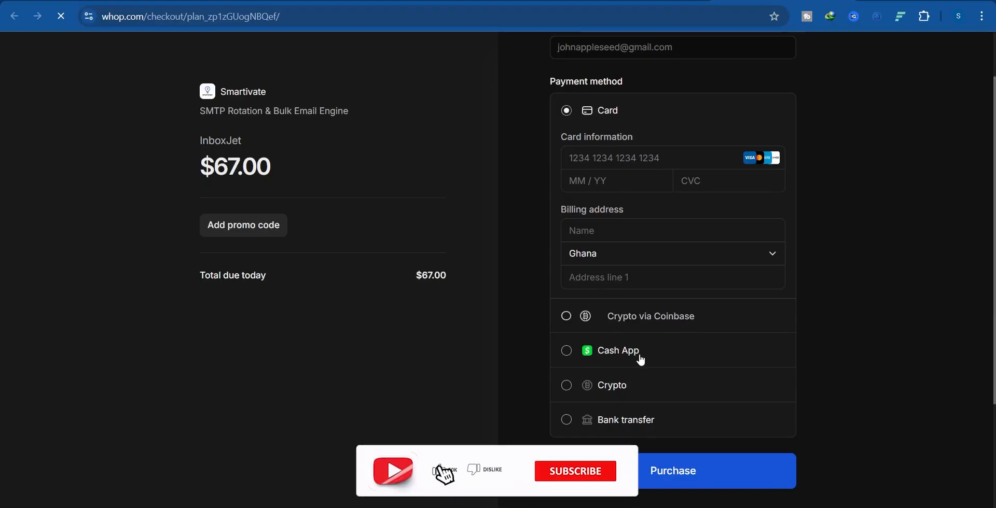
scroll(641, 359, down, 1)
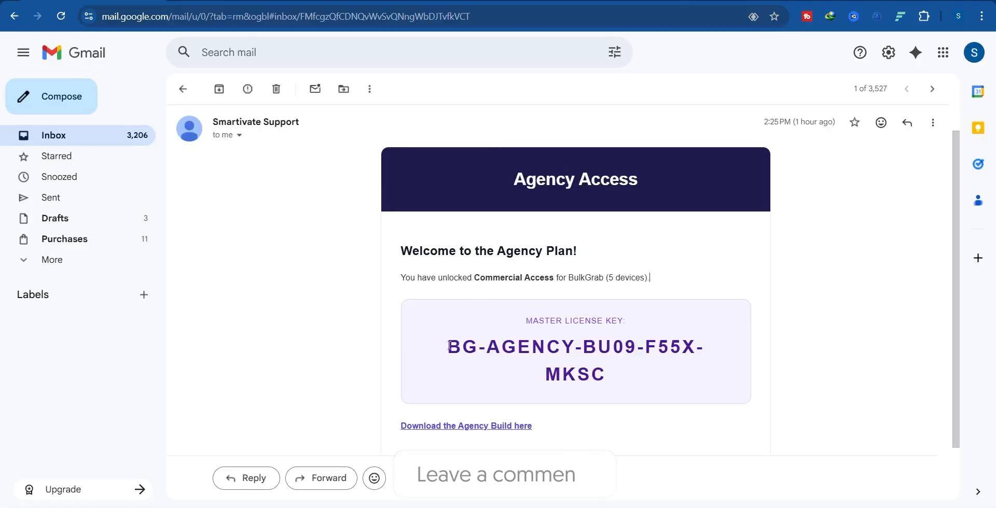
Switch to Gmail and copy the master license key from the Agency Access e-mail
drag(449, 345, 663, 378)
key(ctrl+c)
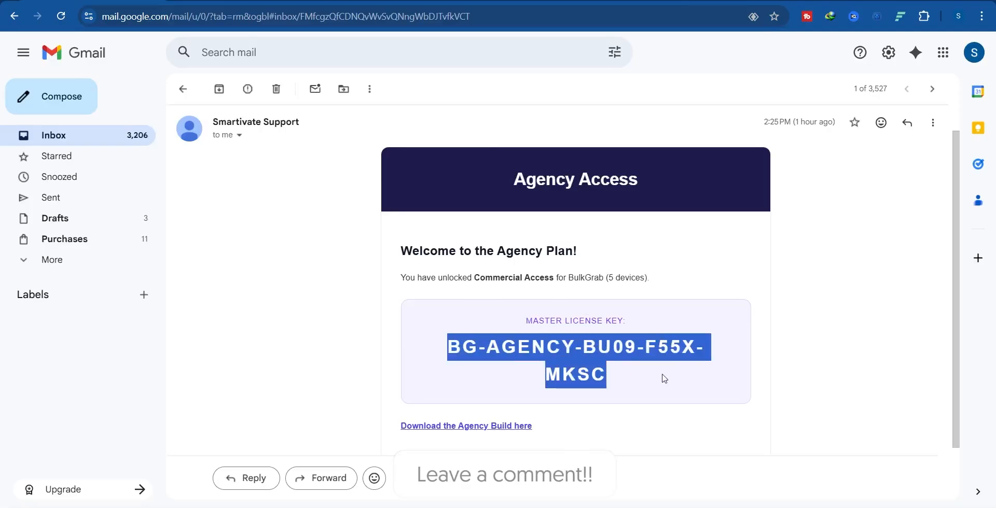
click(461, 433)
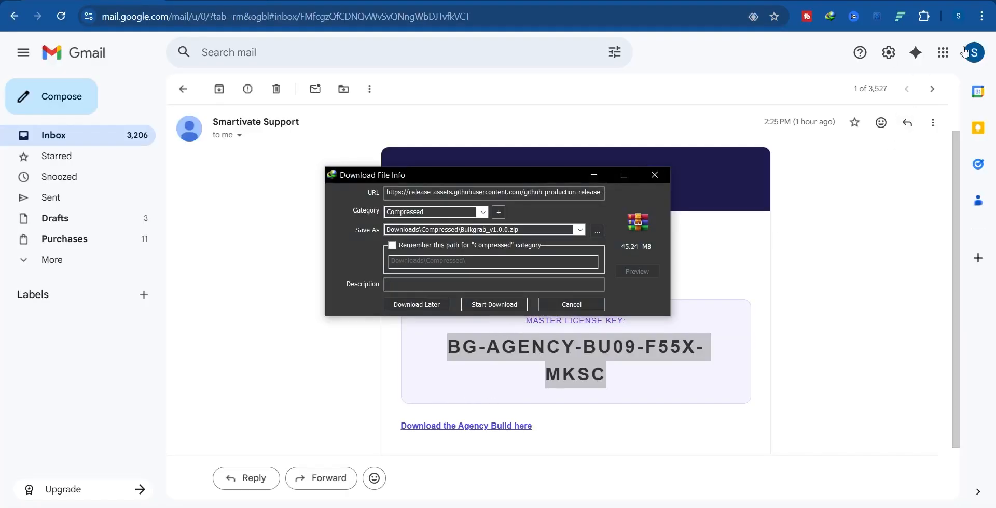
click(558, 304)
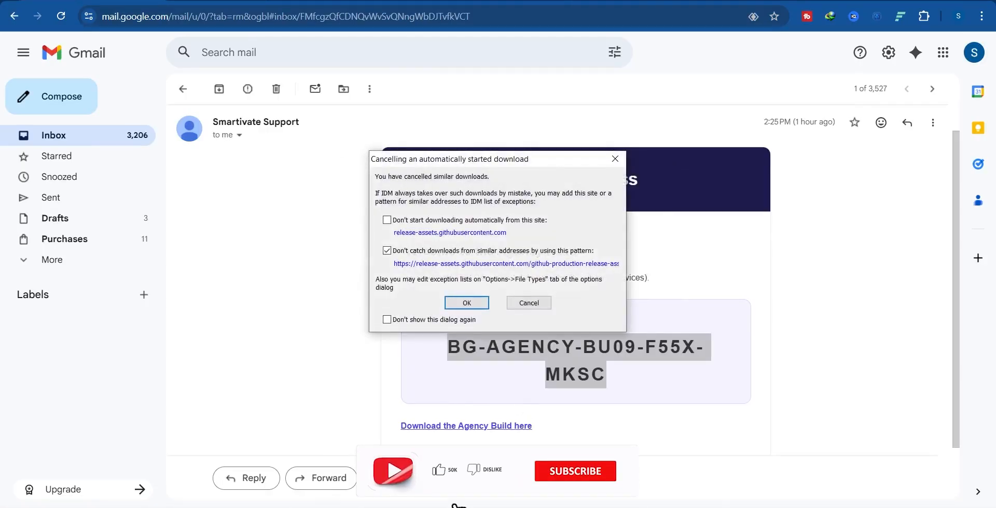
click(529, 303)
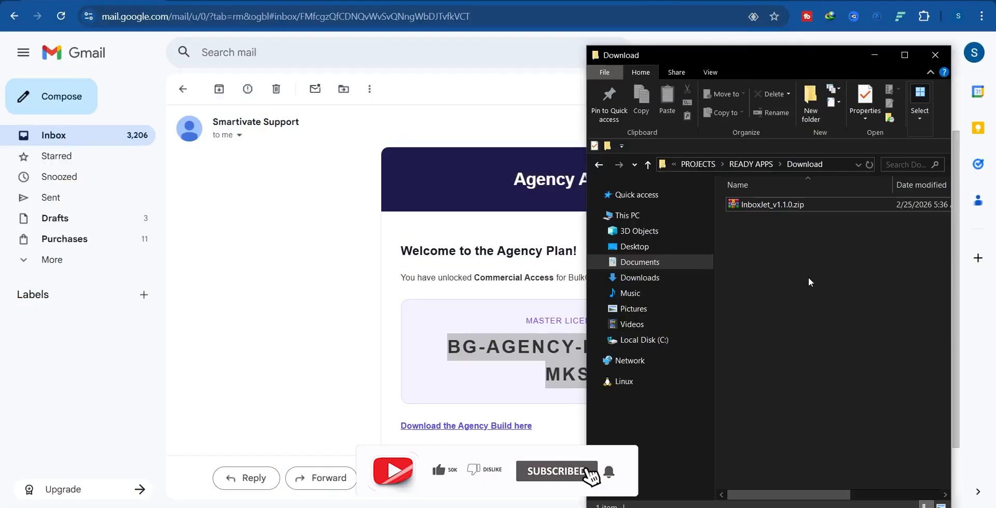
Extract InboxJet_v1.1.0.zip into its current Download folder in File Explorer and open the extracted InboxJet_v1.1.0 folder
click(777, 205)
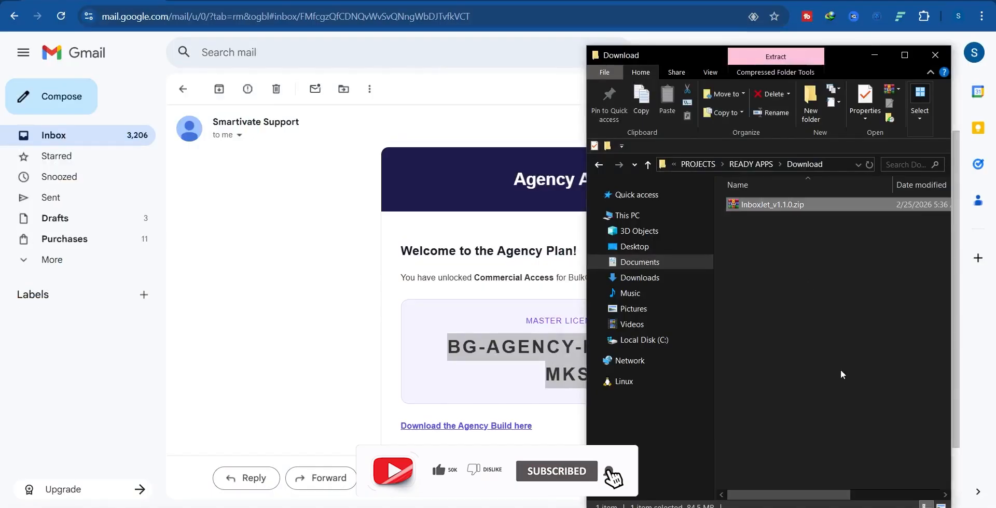
click(768, 244)
right_click(757, 203)
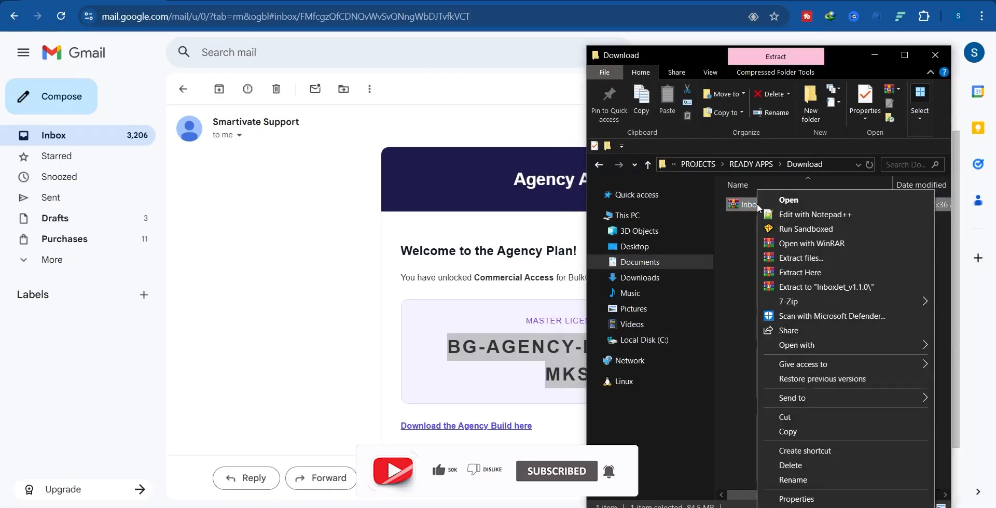
click(787, 272)
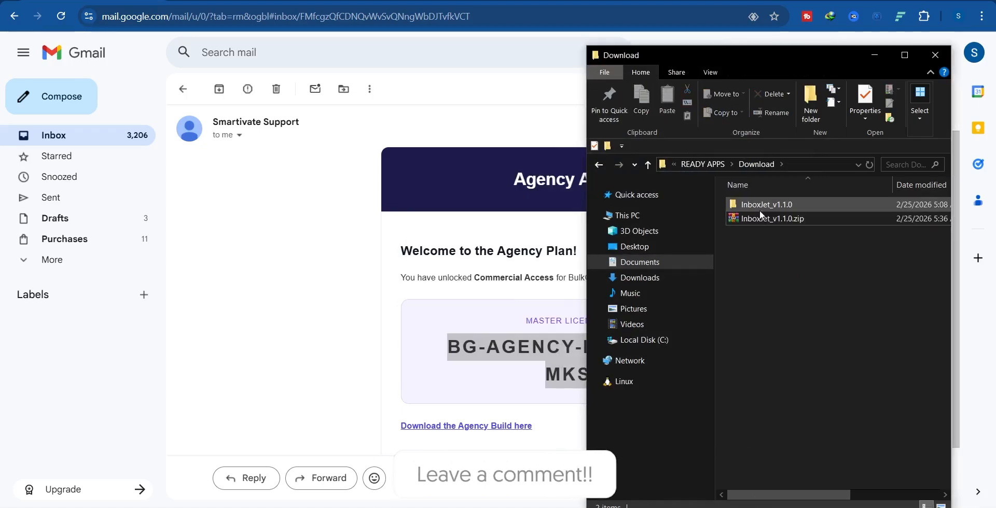
double_click(769, 204)
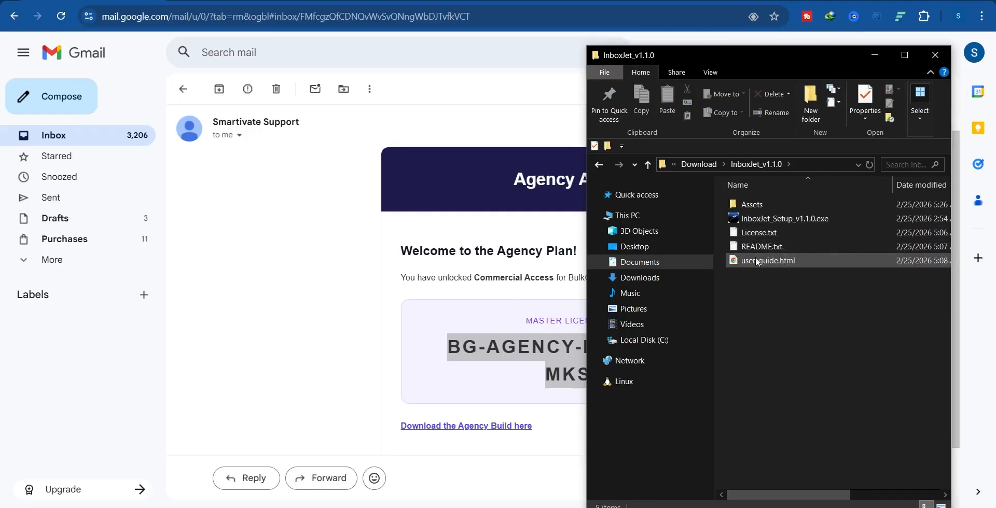
Install InboxJet from InboxJet_Setup_v1.1.0.exe into the existing default folder with a desktop shortcut, and launch it on finishing
click(750, 224)
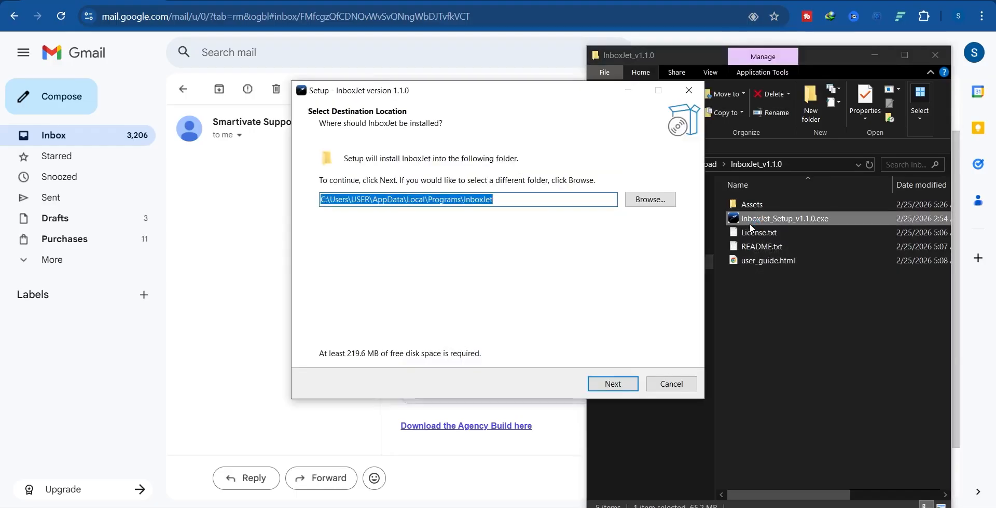
click(611, 389)
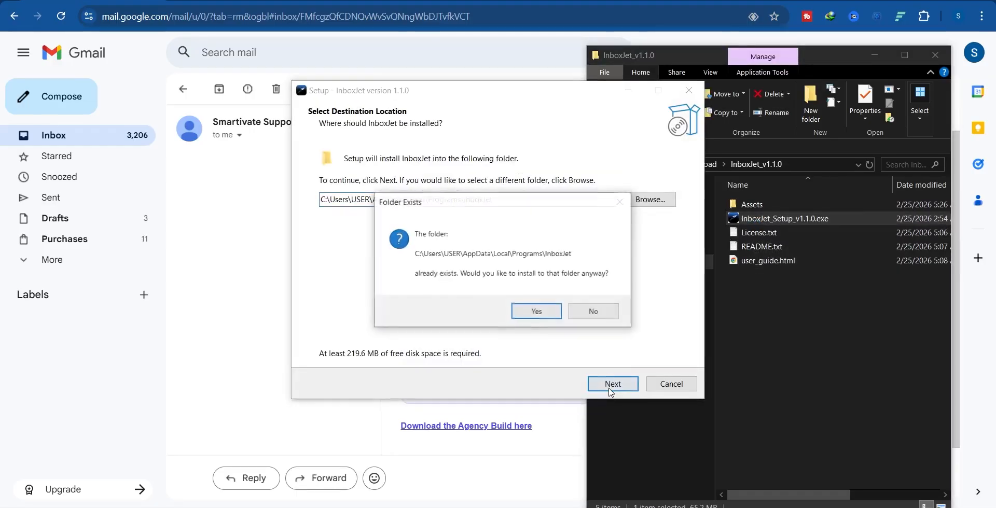
click(553, 311)
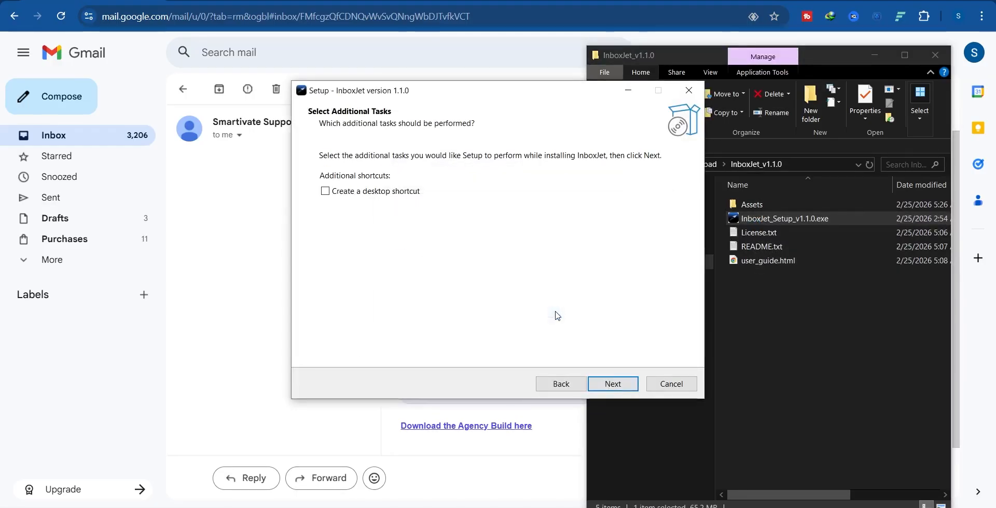
click(330, 194)
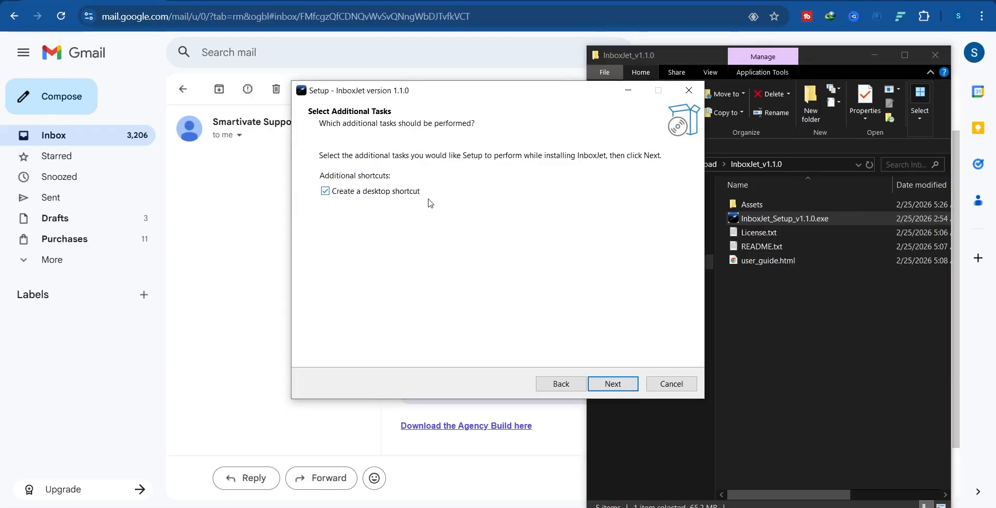
key(Return)
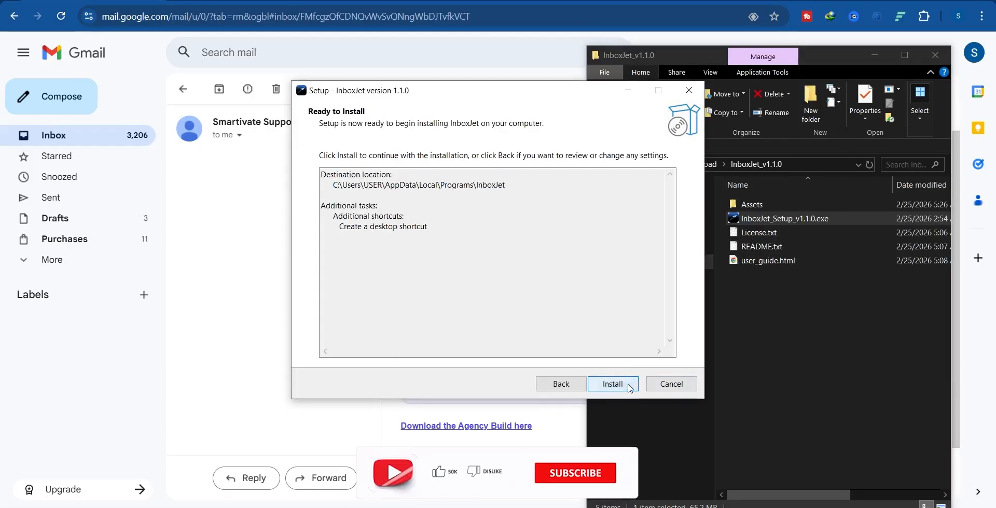
click(609, 384)
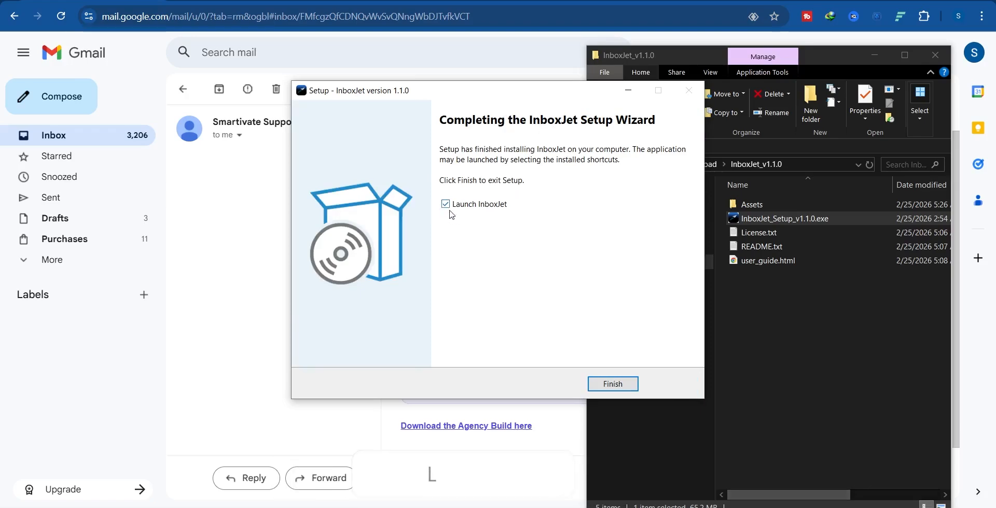
click(595, 383)
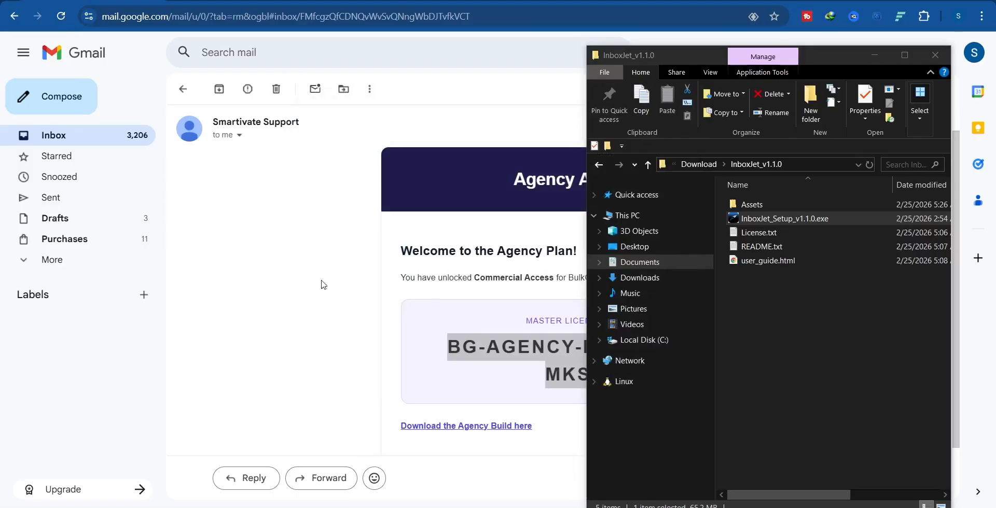
Choose to enter a license key from InboxJet's Pro upgrade prompt, then replace the prefilled prefix with the copied master license key and activate it
click(450, 369)
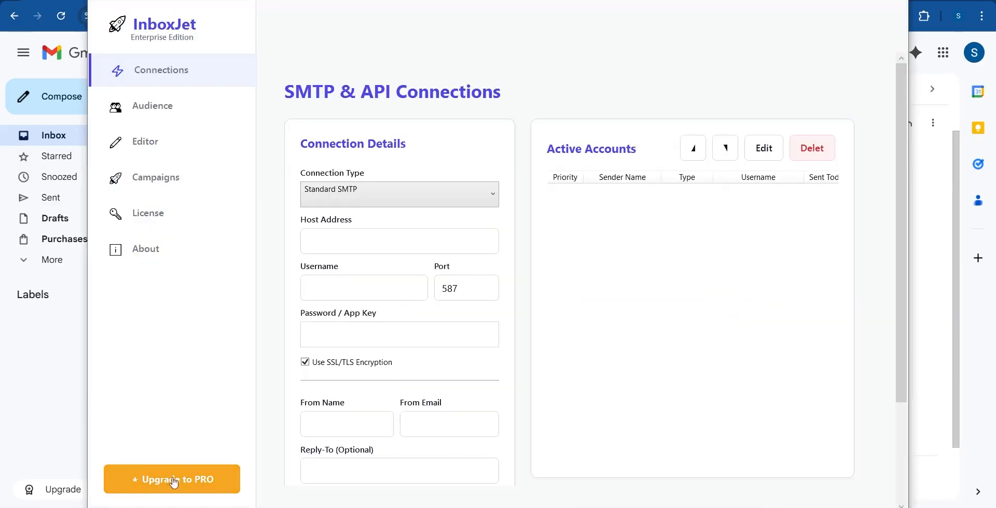
click(169, 486)
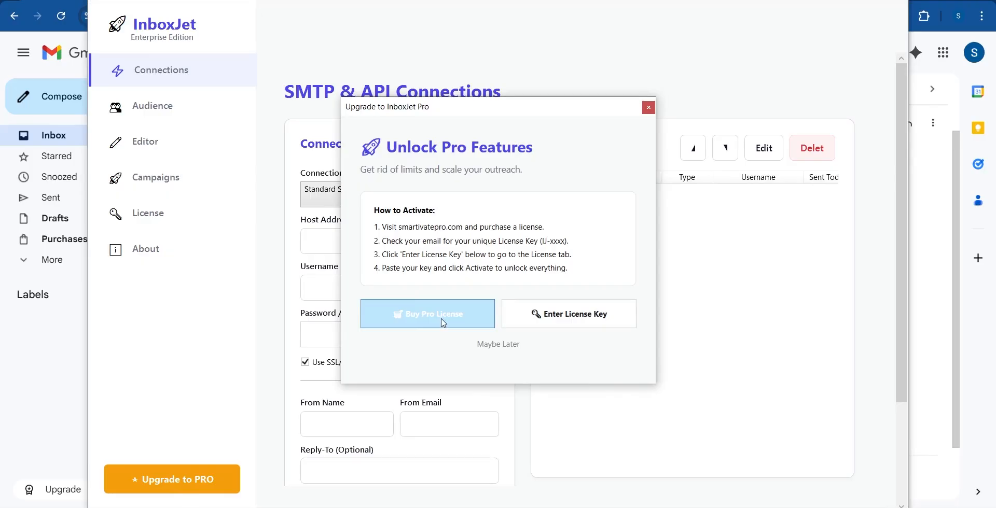
click(571, 321)
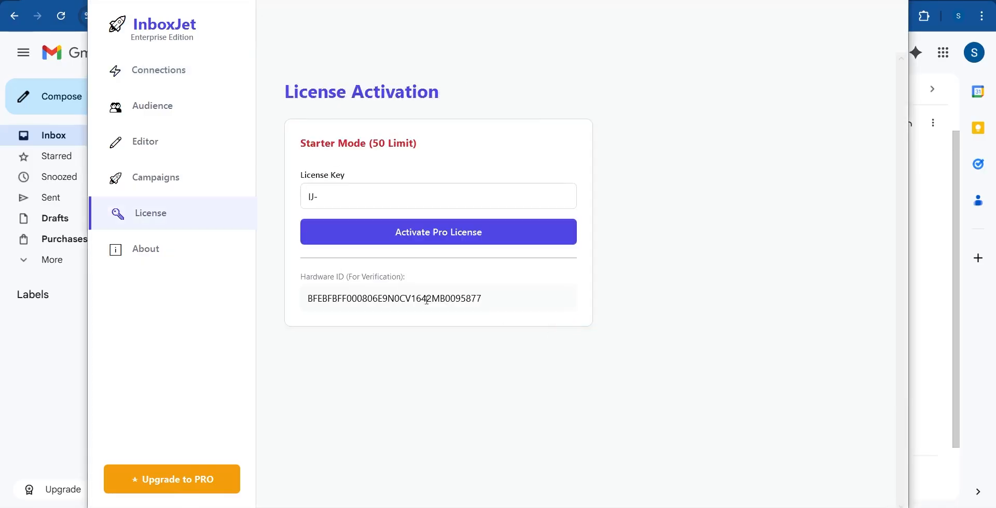
click(333, 195)
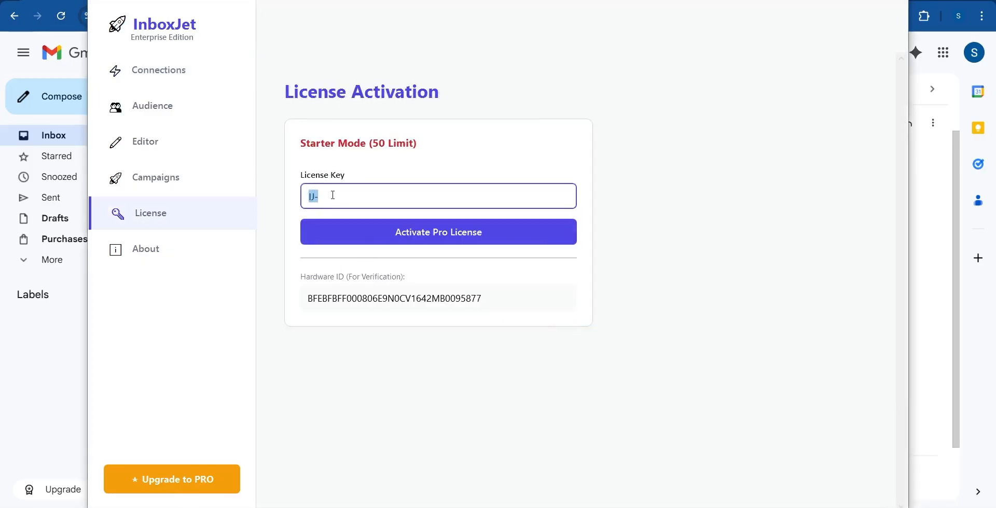
key(ctrl+v)
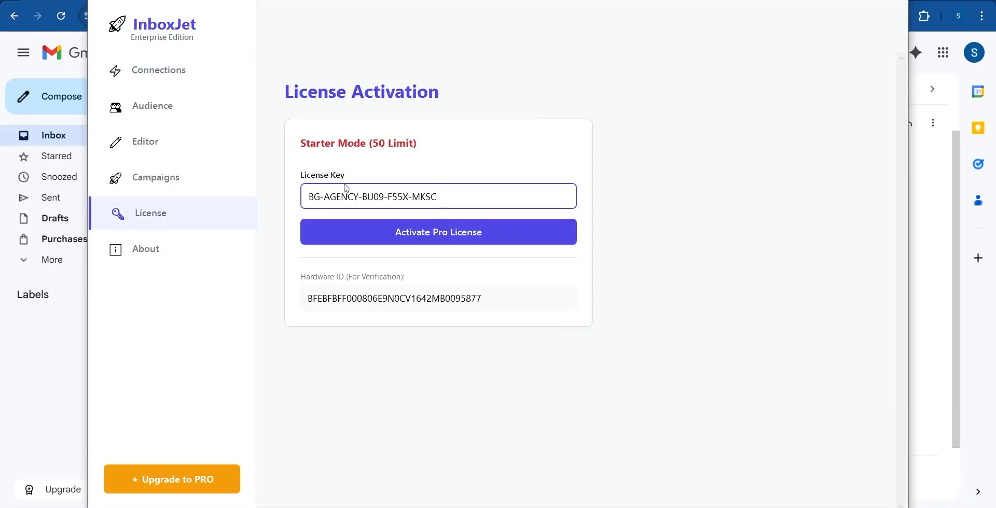
click(437, 236)
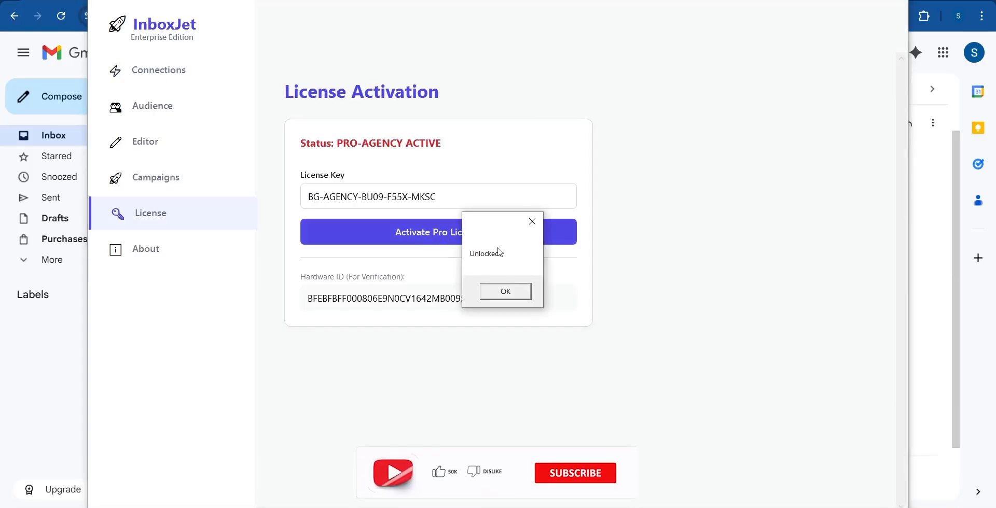
click(505, 292)
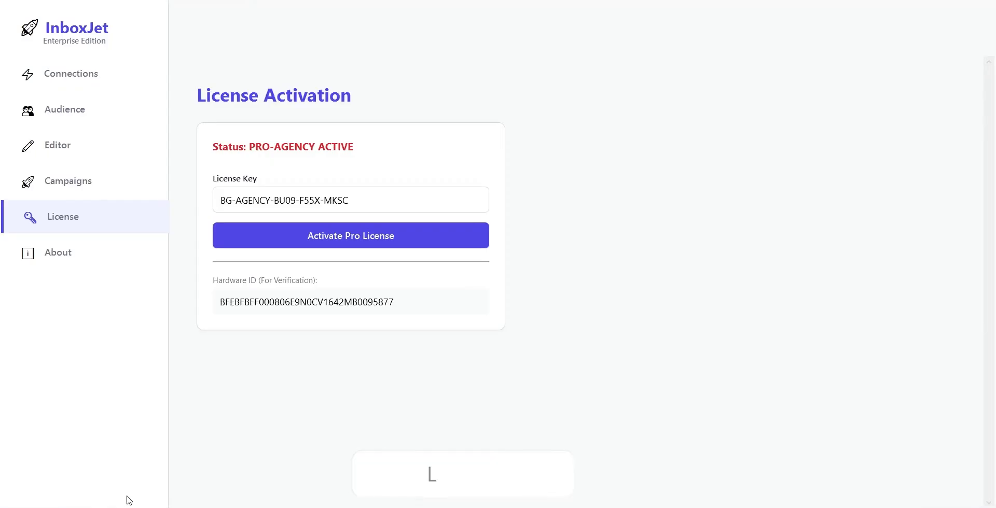
View InboxJet's About page with its version info and quick links, then return to the SMTP & API Connections page
click(82, 258)
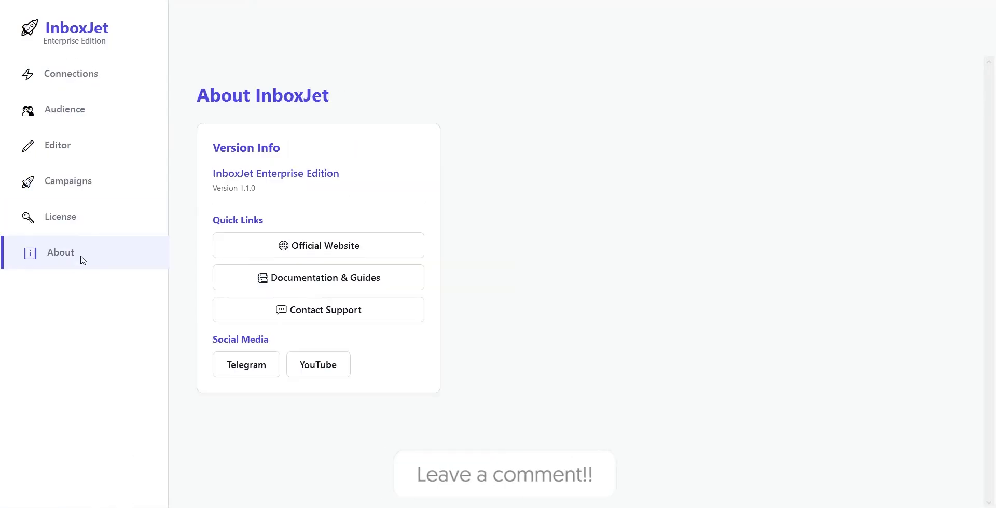
click(95, 221)
click(77, 75)
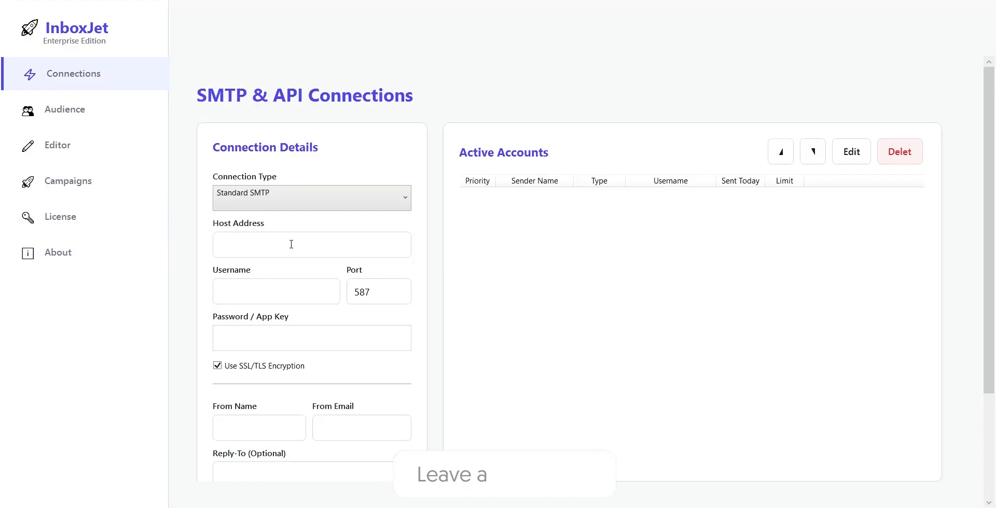